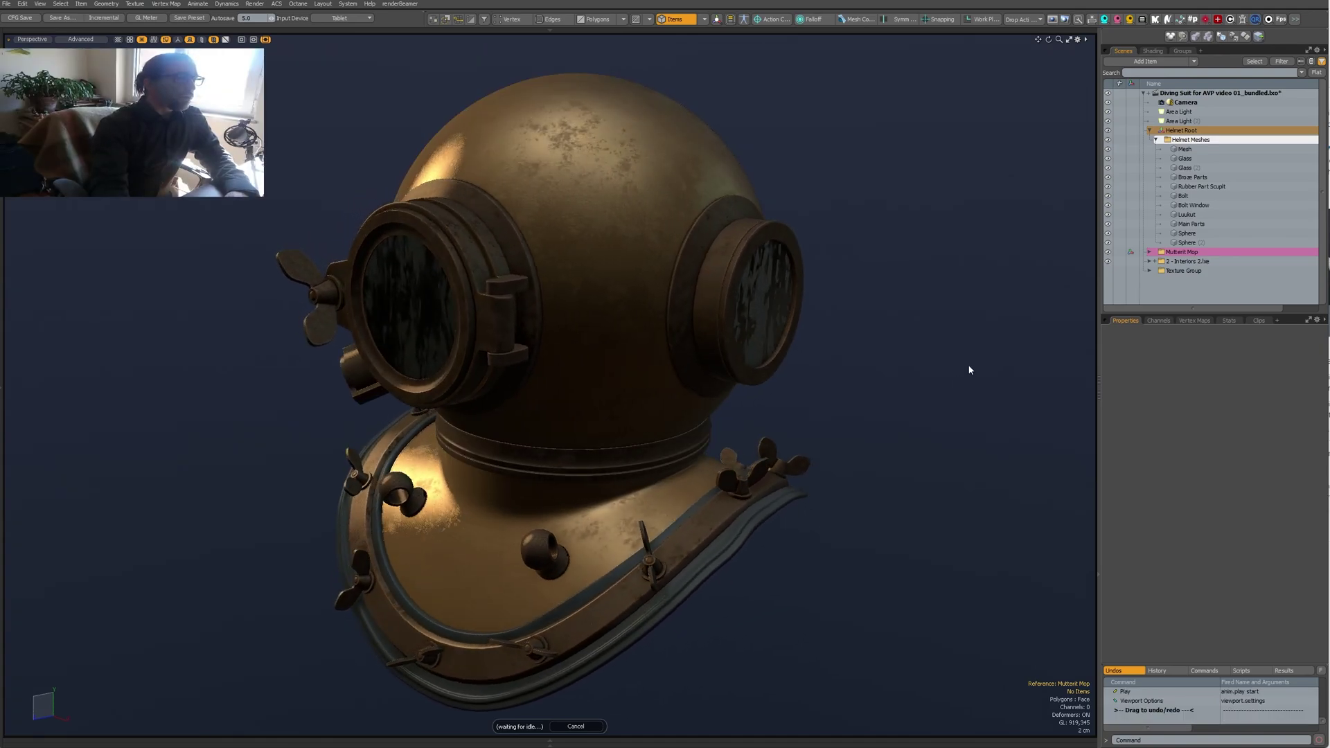
# Open the 3D viewport properties beside the helmet and review the Drawing and Control, Visibility and Advanced Options settings.
pyautogui.click(1077, 39)
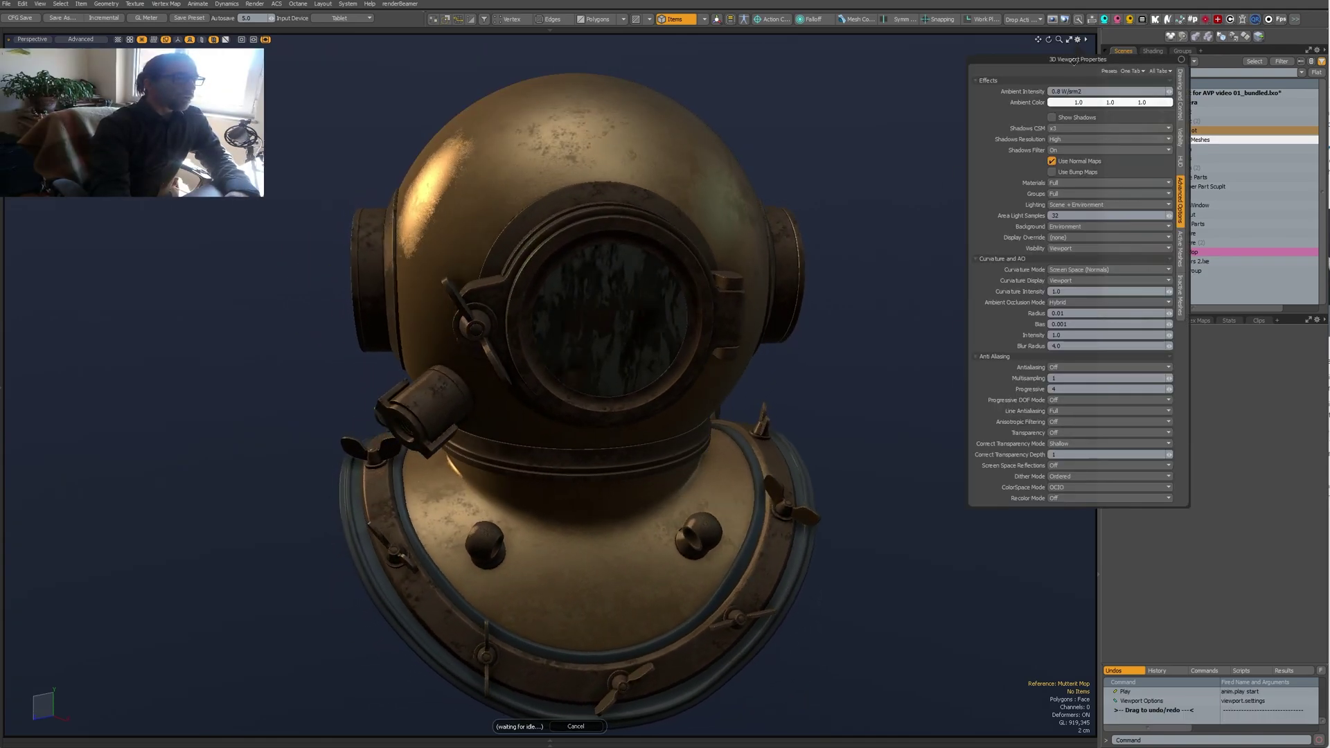
pyautogui.moveTo(1073, 60); pyautogui.dragTo(947, 98)
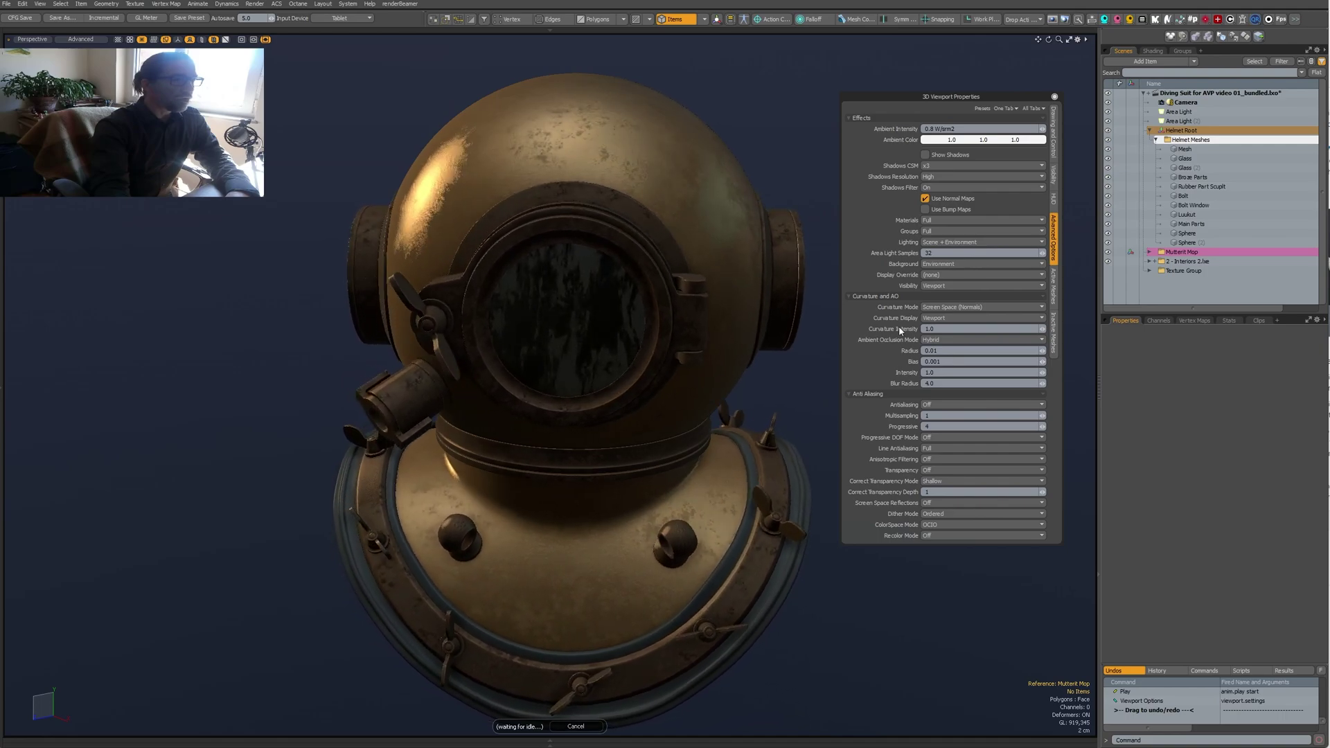
pyautogui.moveTo(991, 97); pyautogui.dragTo(1010, 74)
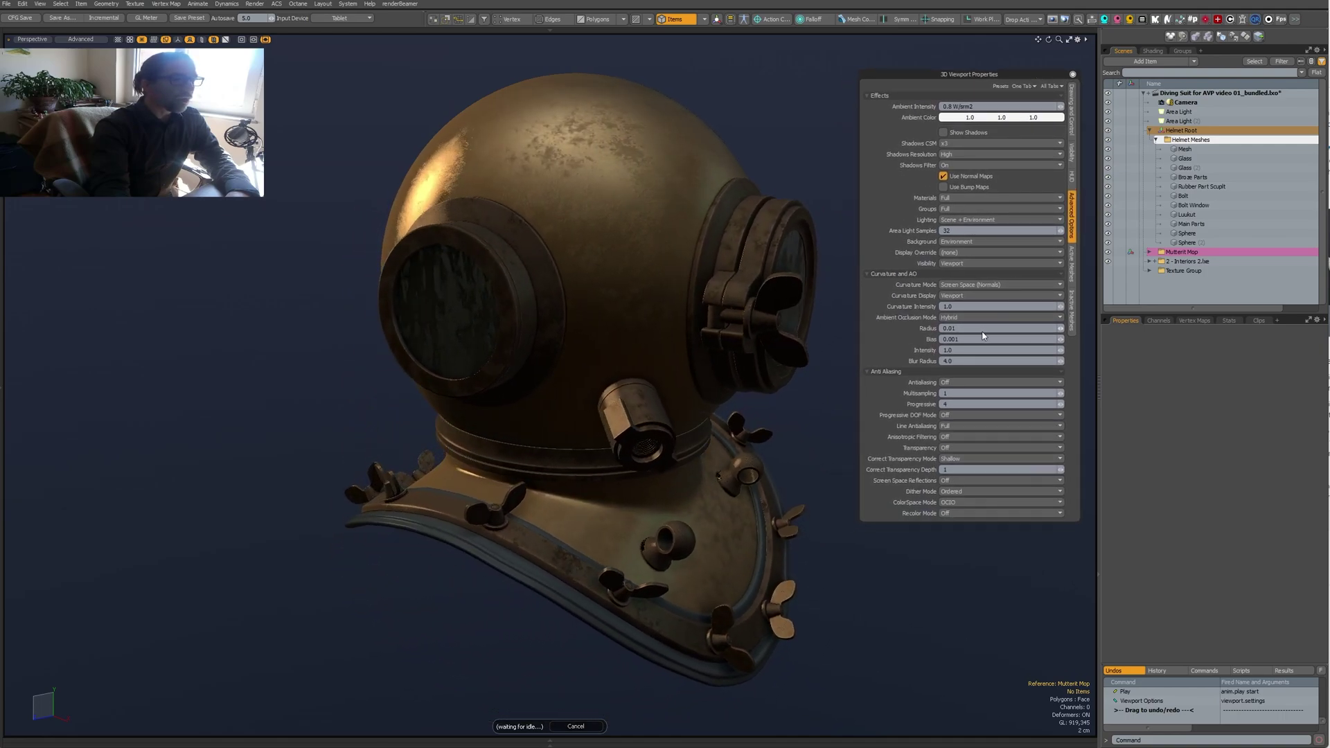
pyautogui.click(1071, 153)
pyautogui.click(1072, 109)
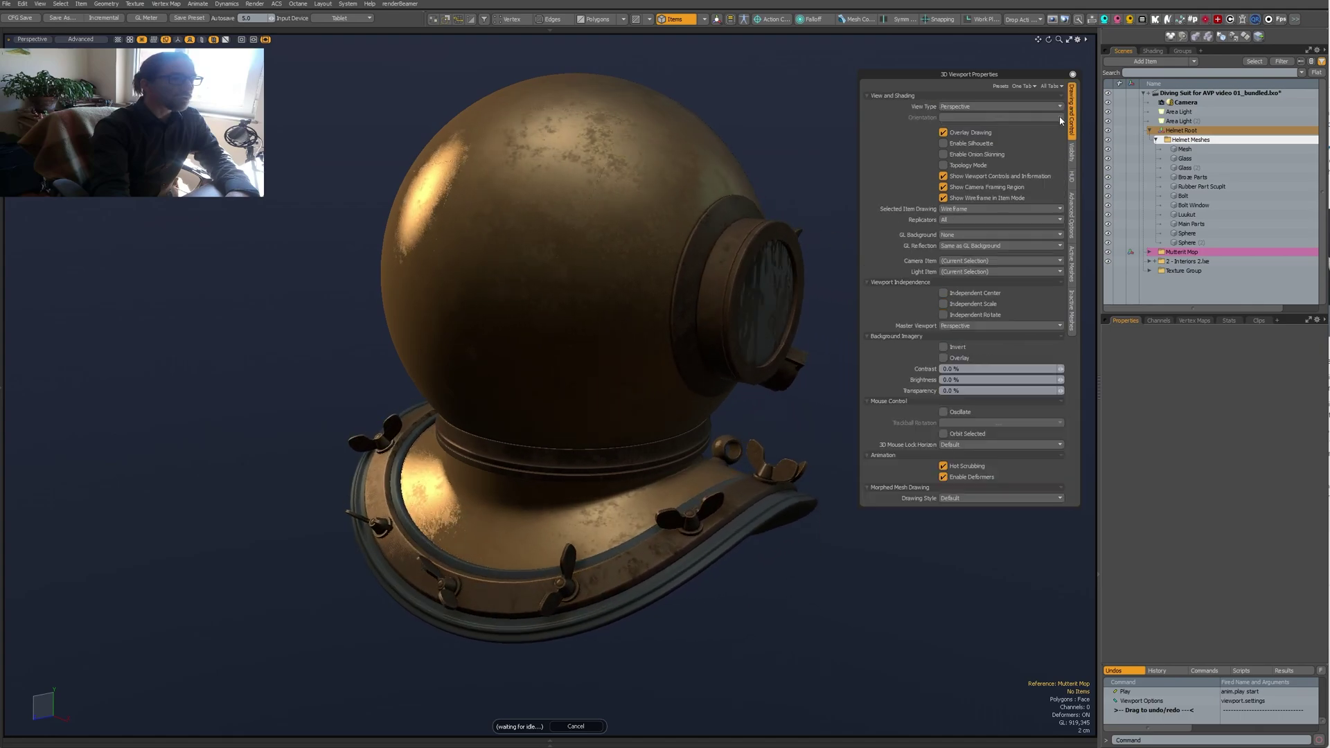
pyautogui.click(1071, 154)
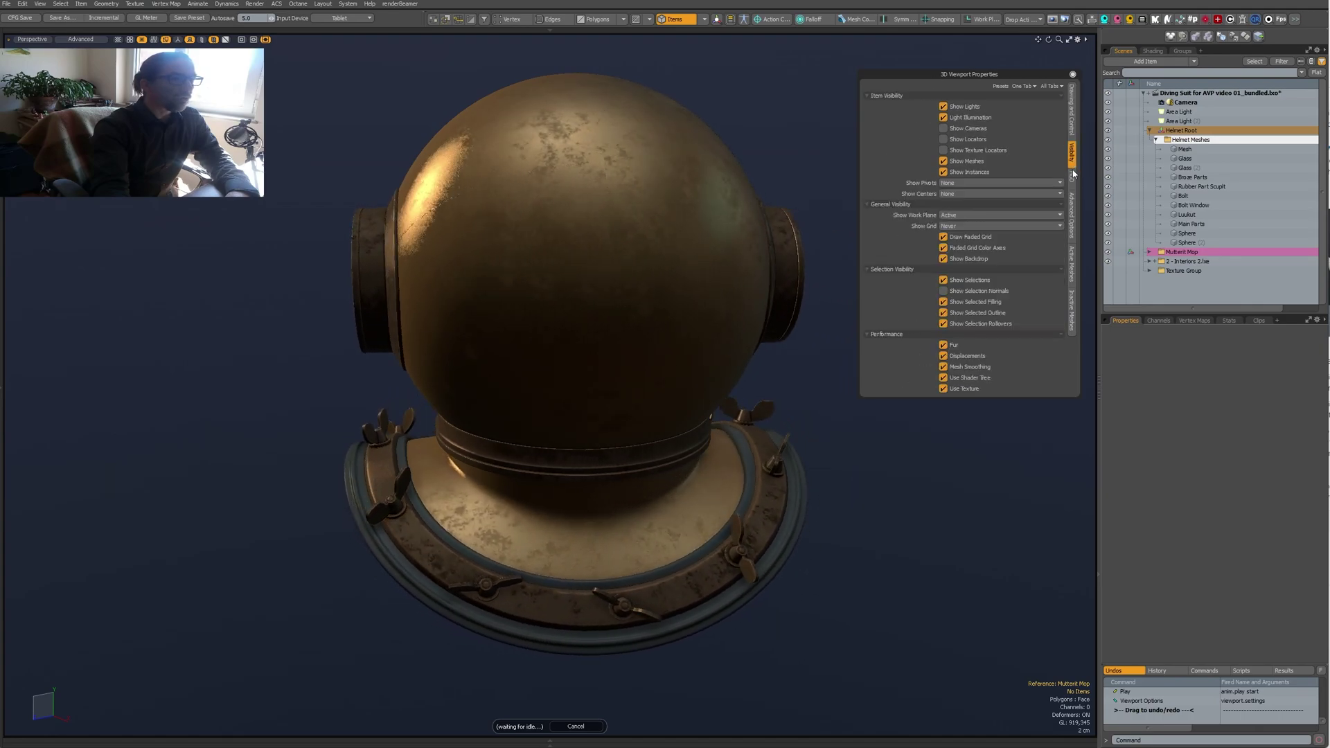
pyautogui.click(1073, 215)
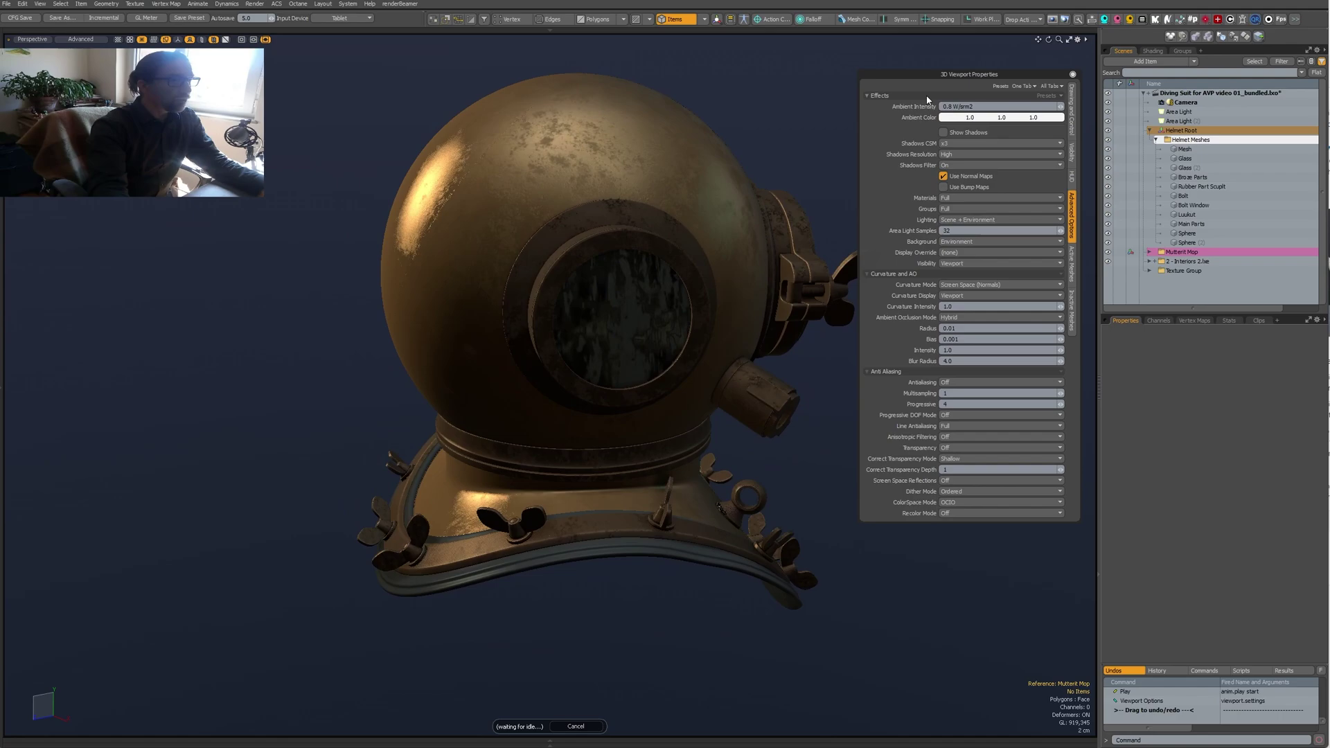
# Bring up the Compact Viewport Properties form and place it clear of the helmet.
pyautogui.moveTo(946, 74); pyautogui.dragTo(950, 73)
pyautogui.hotkey('ctrl', 'alt', 'o')
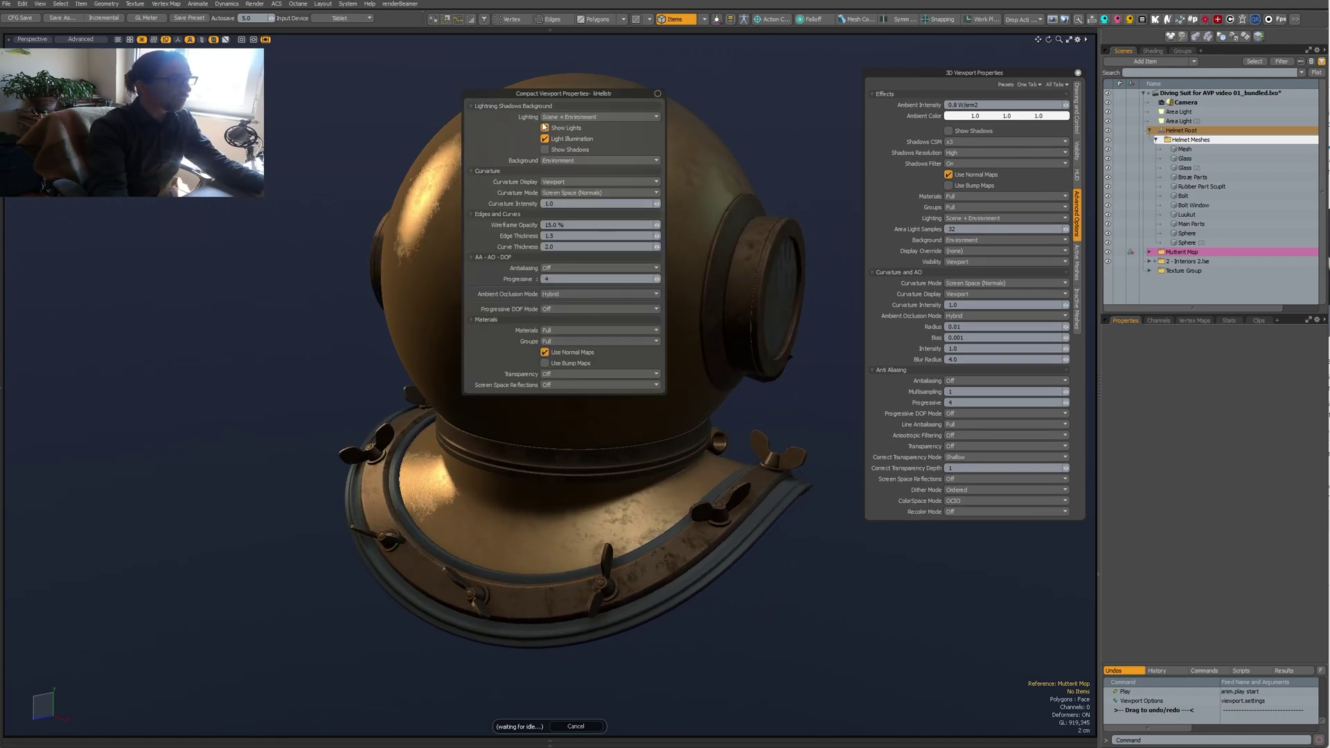
pyautogui.moveTo(551, 94); pyautogui.dragTo(738, 75)
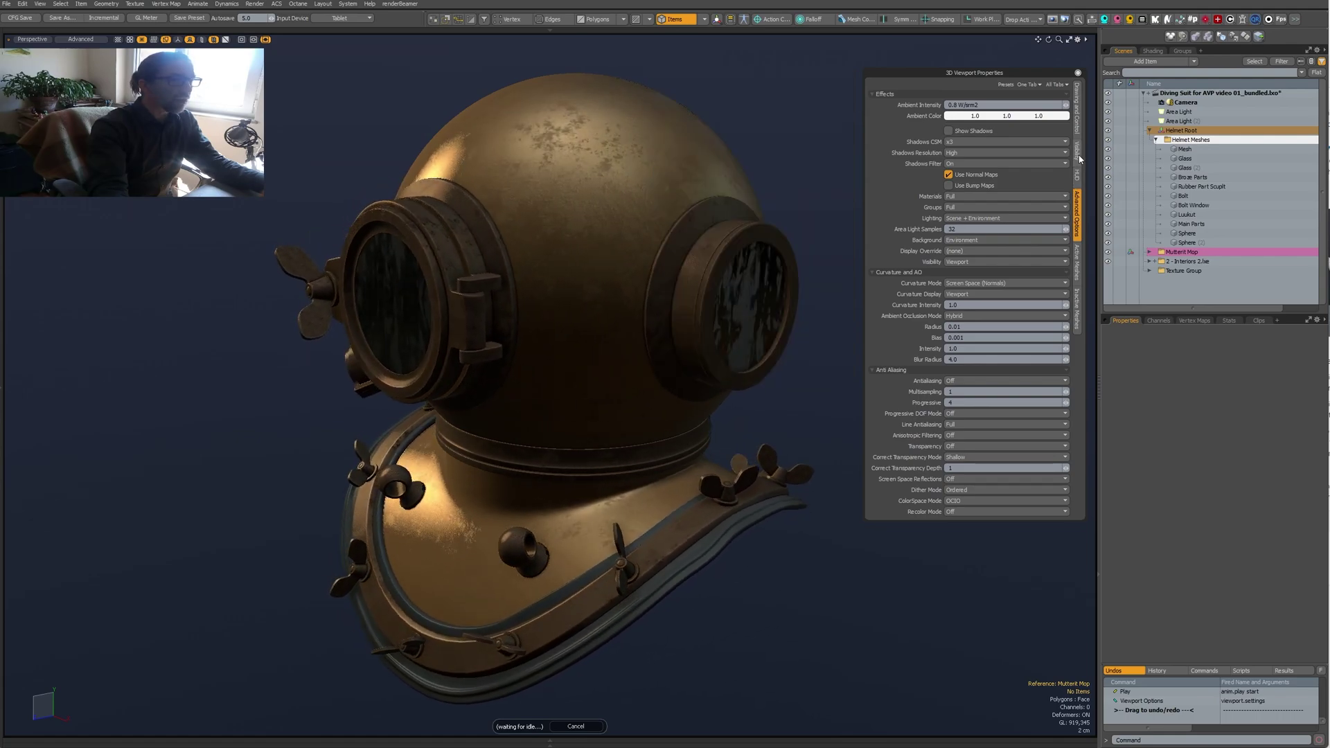
pyautogui.press('o')
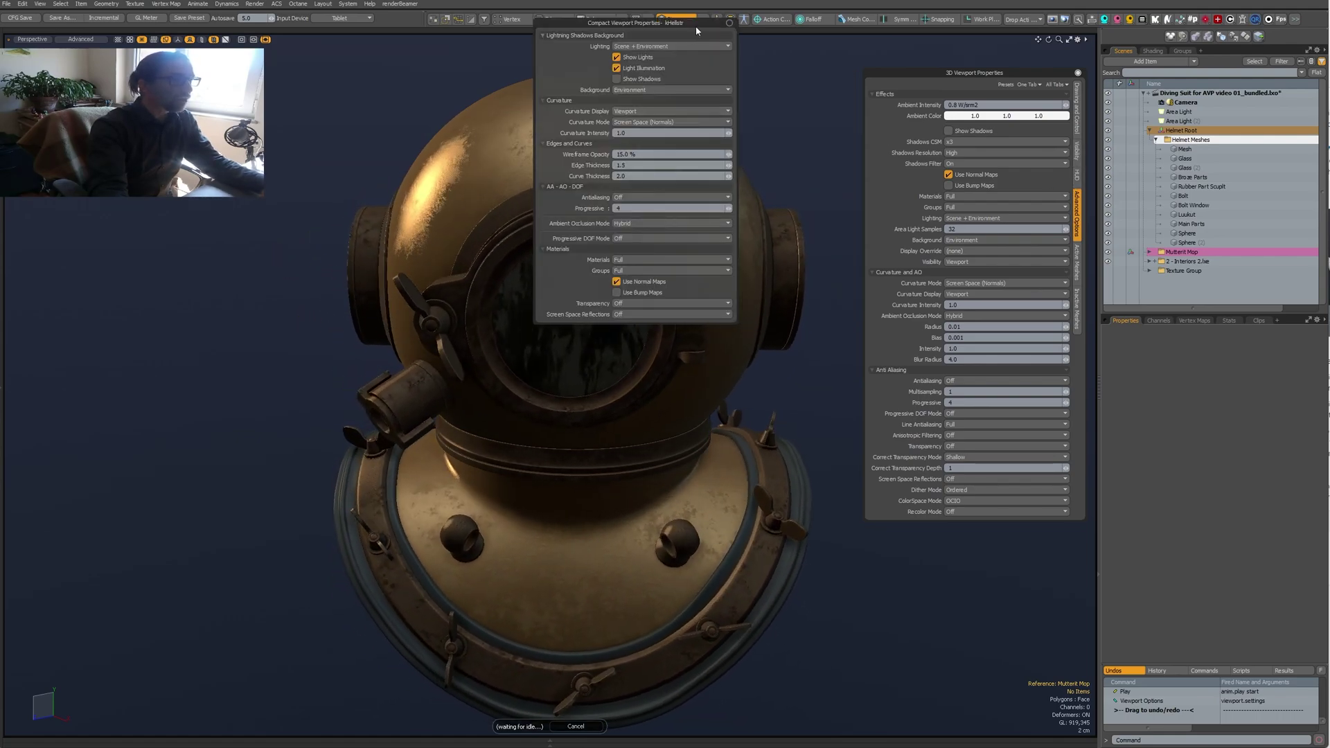
pyautogui.moveTo(696, 27); pyautogui.dragTo(842, 75)
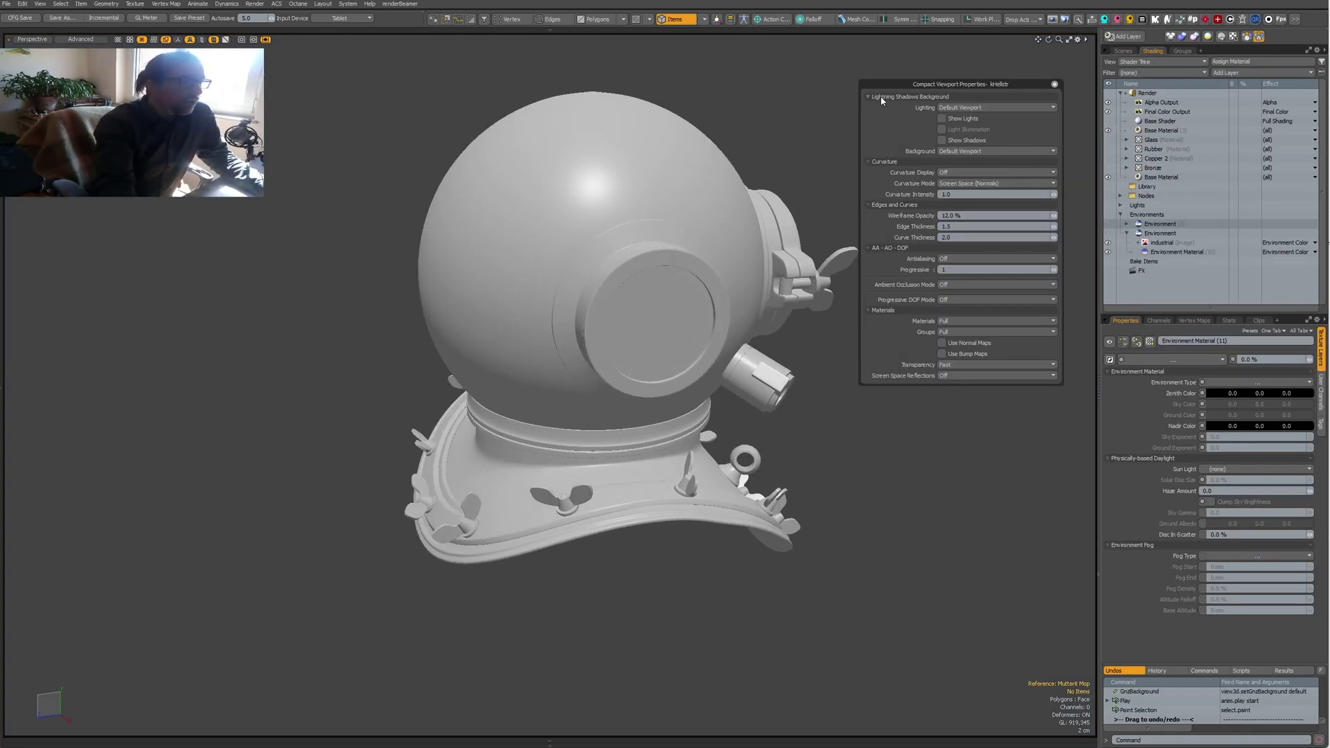
# Set the viewport background to Environment, compare it with Default Viewport, and load the Dark Blue preset on the environment material.
pyautogui.click(988, 160)
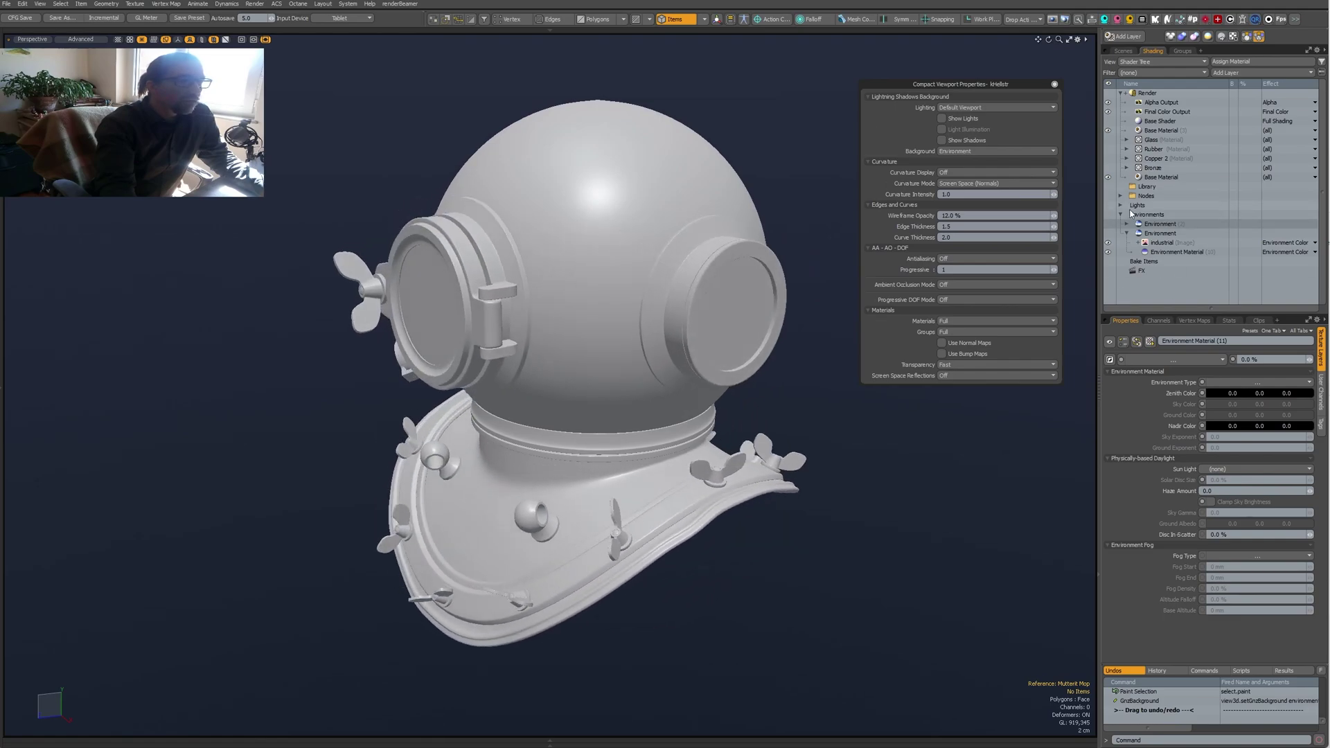
pyautogui.press('Escape')
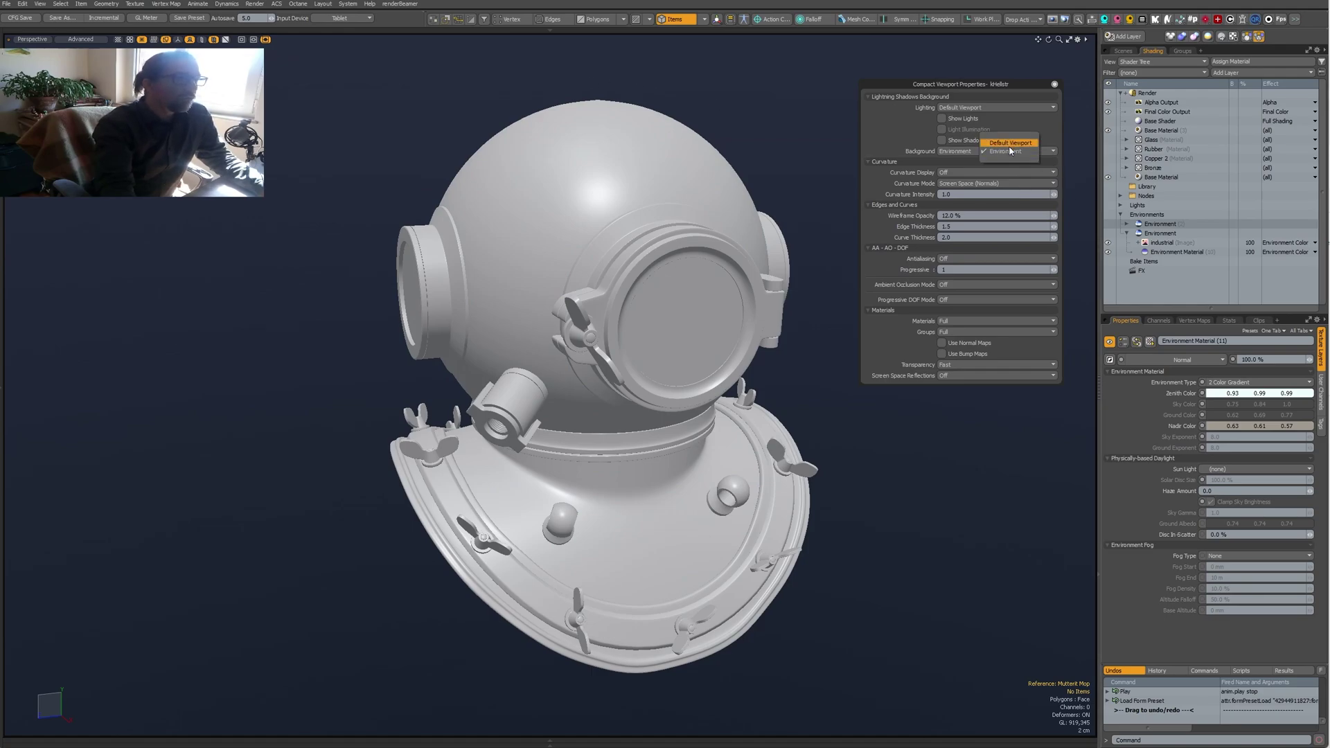
pyautogui.click(1009, 143)
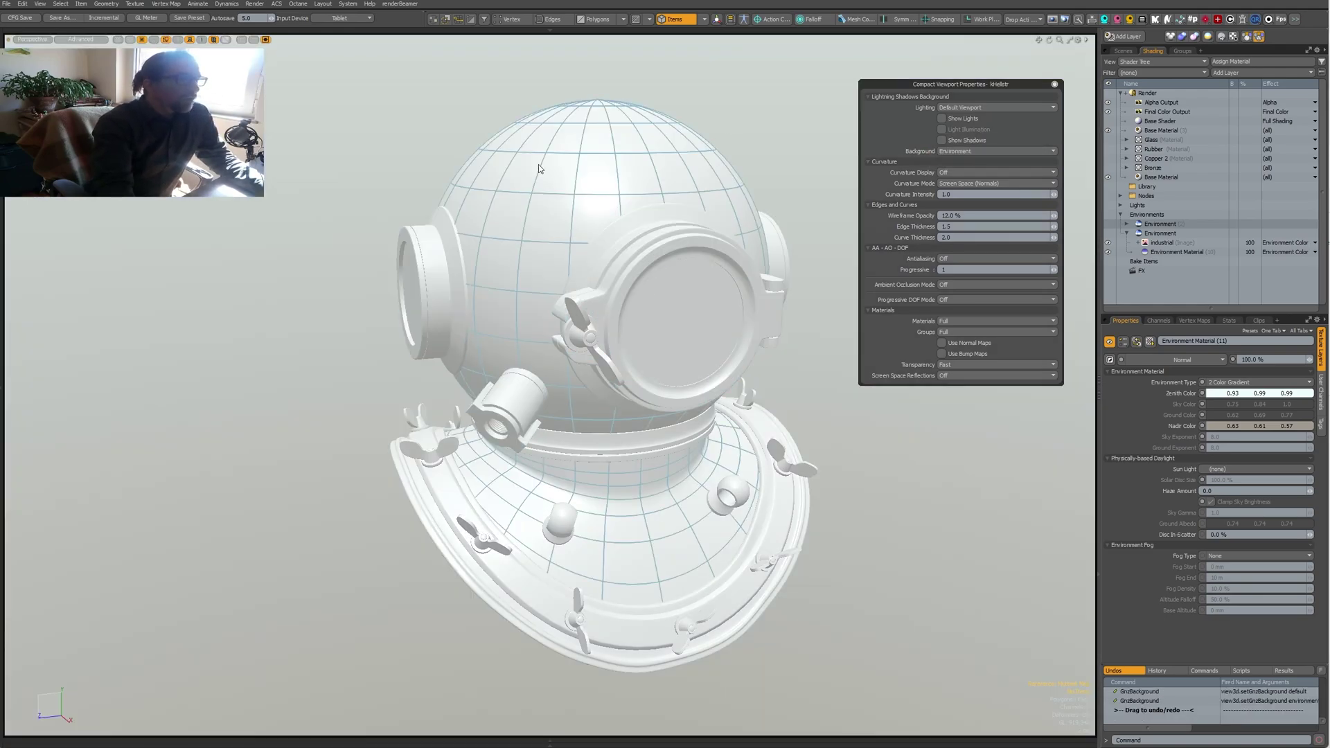
pyautogui.click(722, 329)
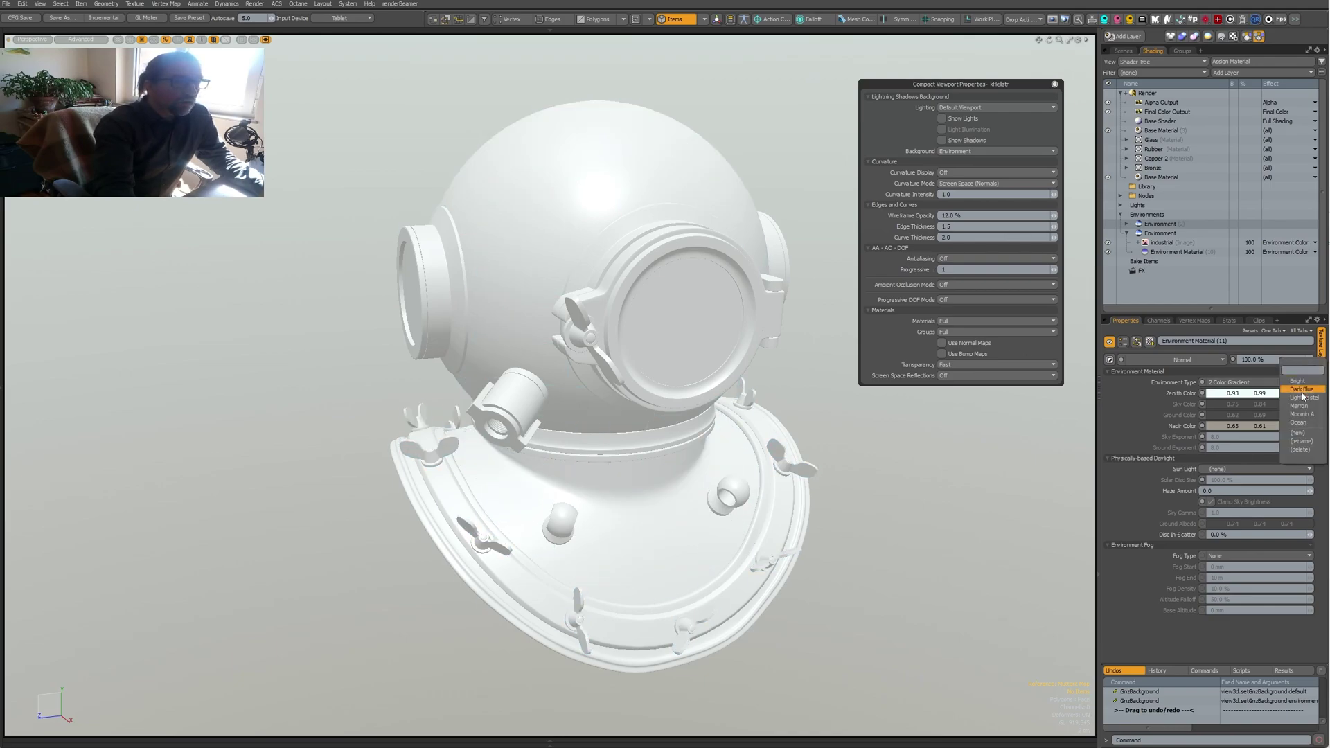
pyautogui.click(996, 147)
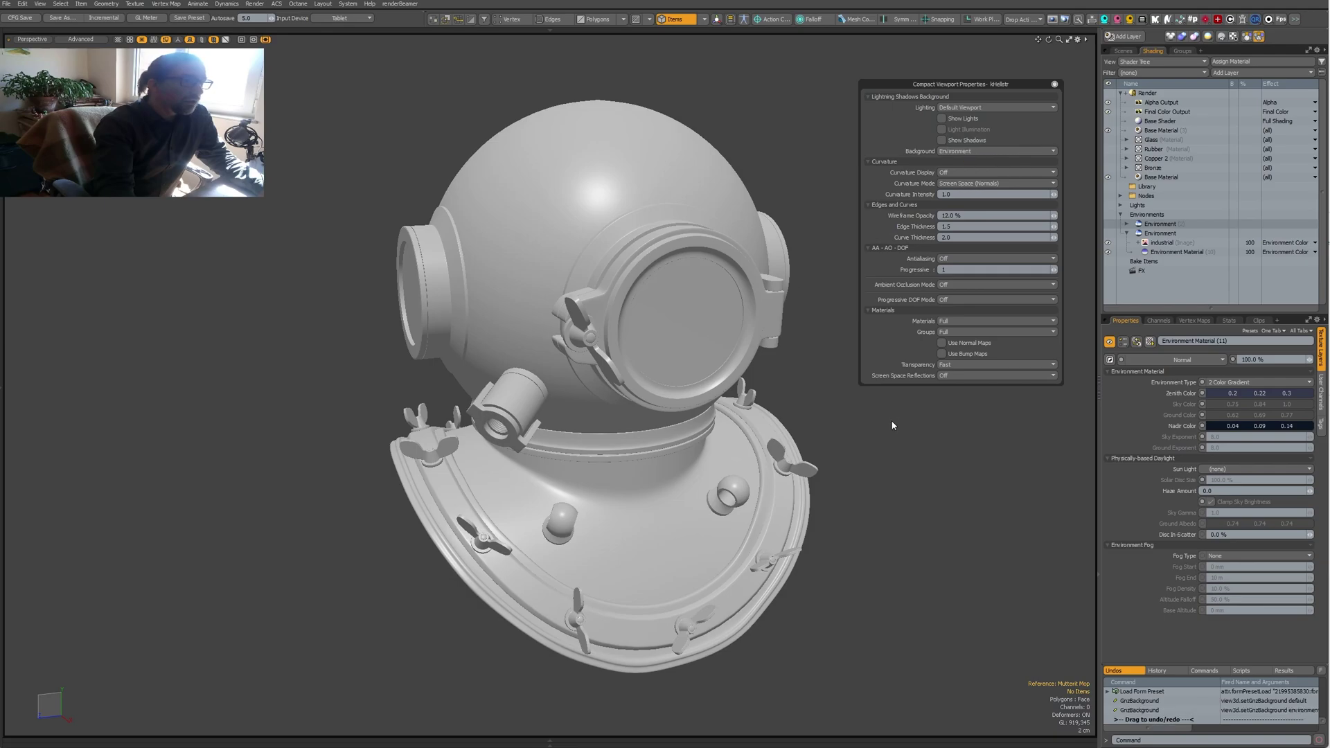
pyautogui.keyDown('alt'); pyautogui.moveTo(819, 173); pyautogui.dragTo(805, 163); pyautogui.keyUp('alt')
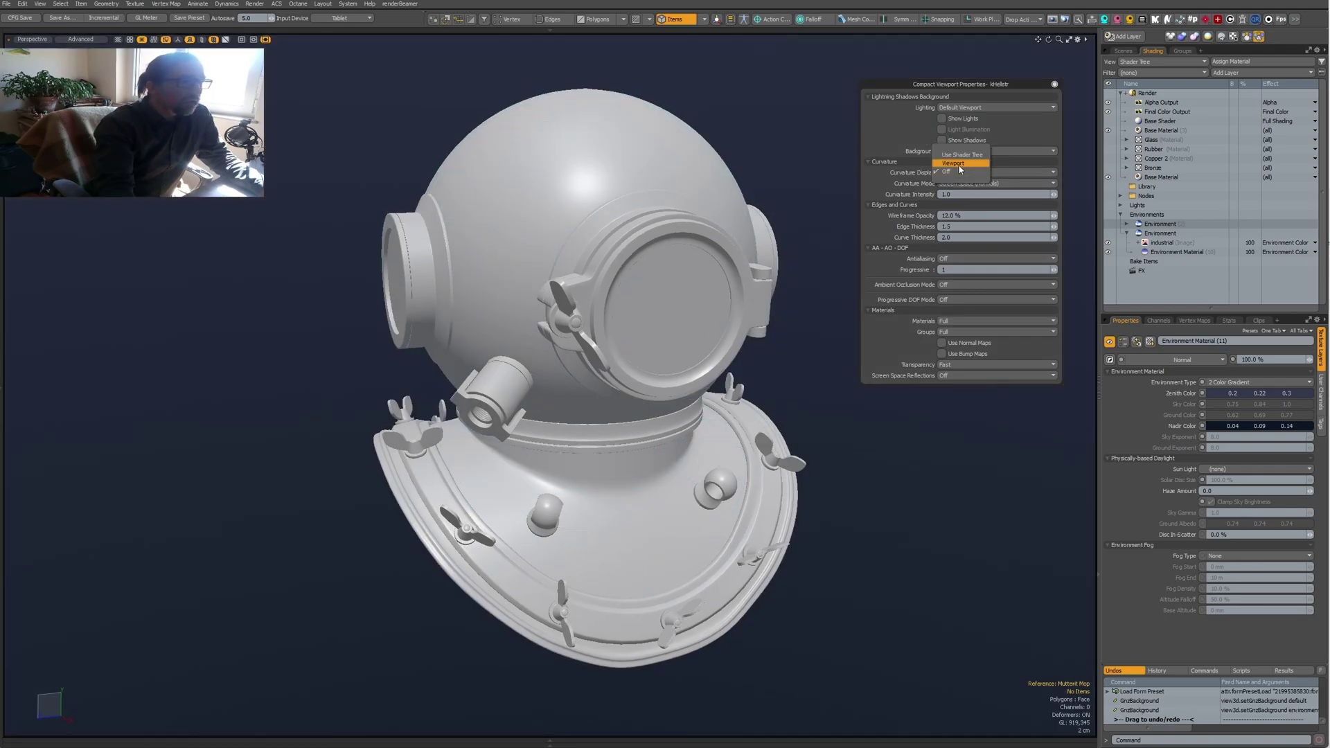
# Set the curvature display to Viewport and the curvature mode to Screen Space (Normals).
pyautogui.click(960, 164)
pyautogui.keyDown('alt'); pyautogui.moveTo(560, 326); pyautogui.dragTo(638, 390); pyautogui.keyUp('alt')
pyautogui.press('Up')
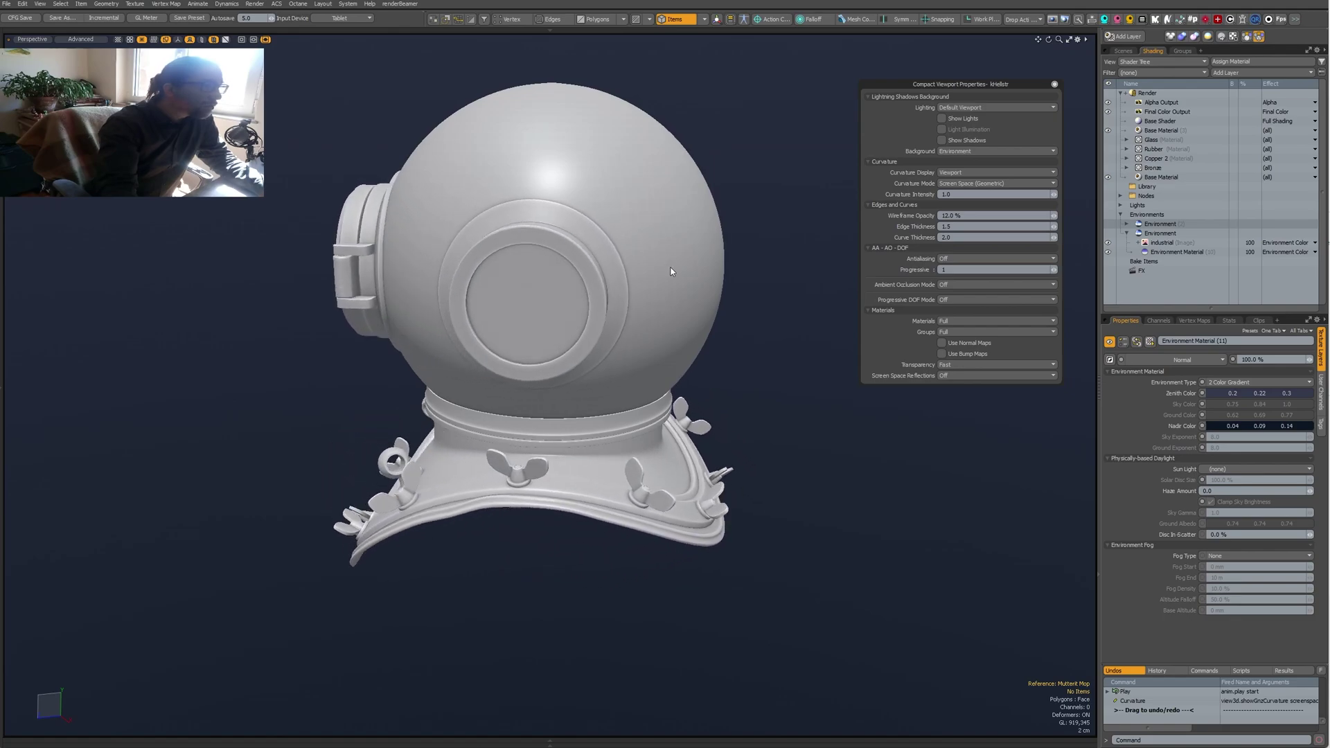
pyautogui.click(959, 183)
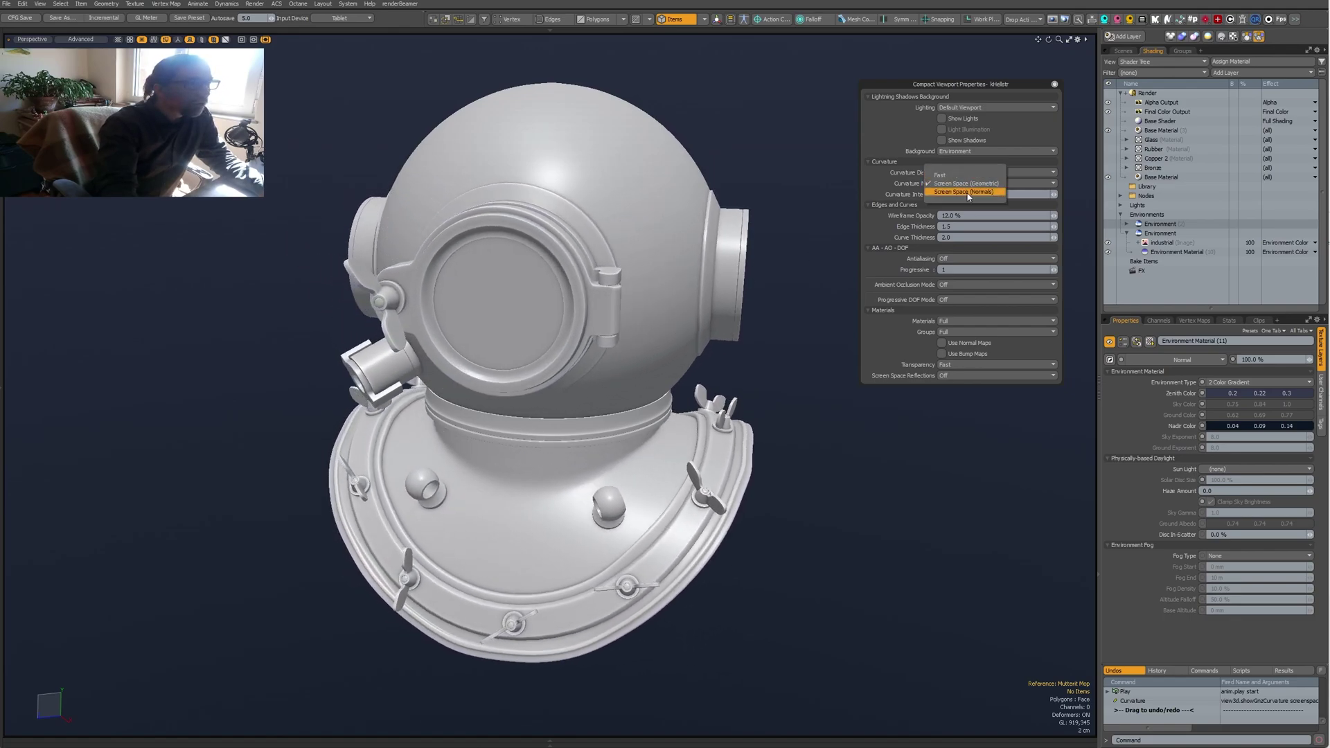
pyautogui.click(968, 193)
# Try the Screen Space (Geometric) curvature mode on the helmet and return to Screen Space (Normals).
pyautogui.click(1021, 184)
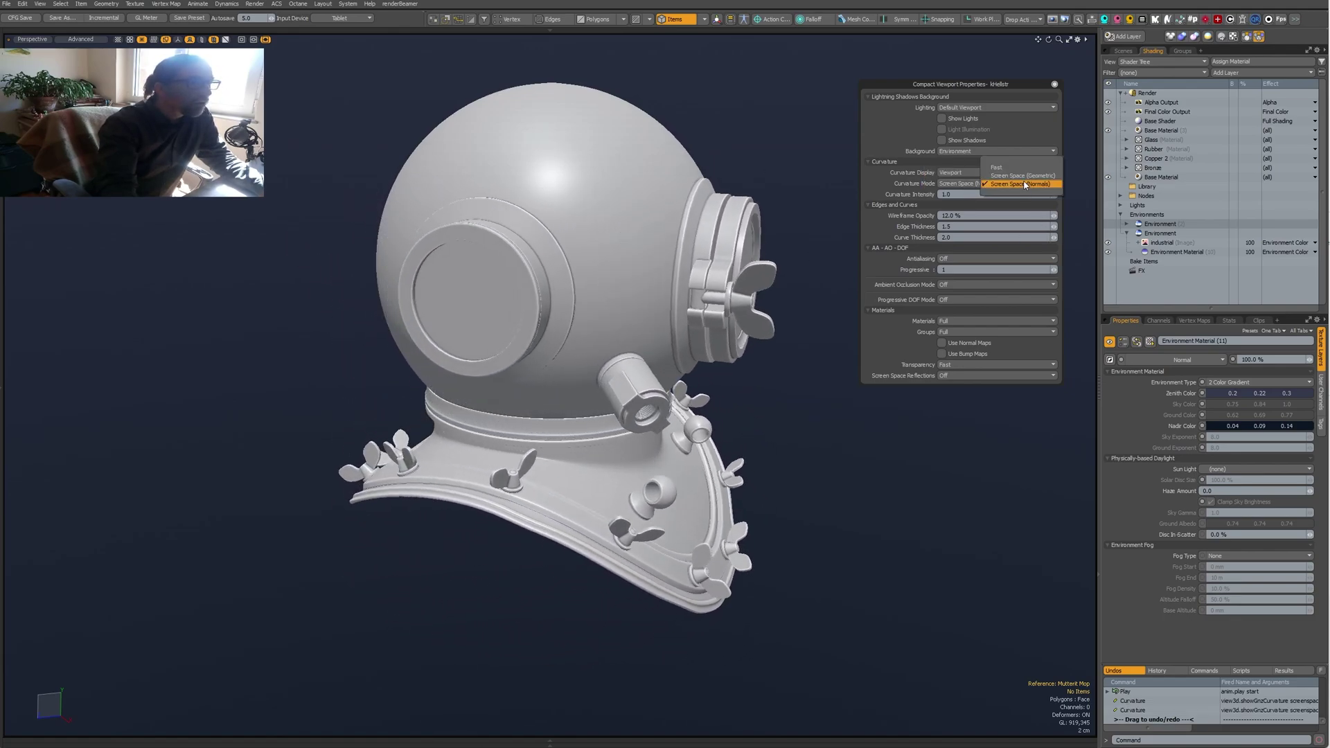
pyautogui.click(1023, 186)
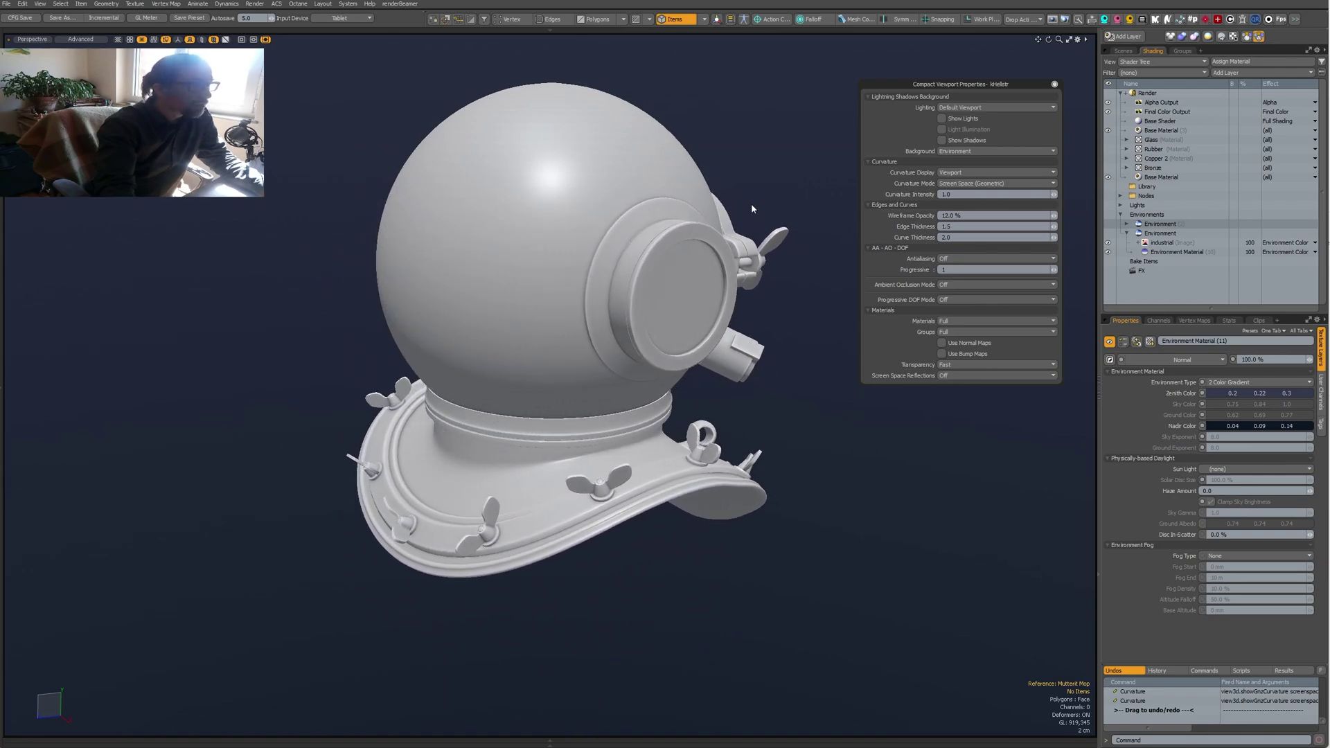
pyautogui.click(996, 184)
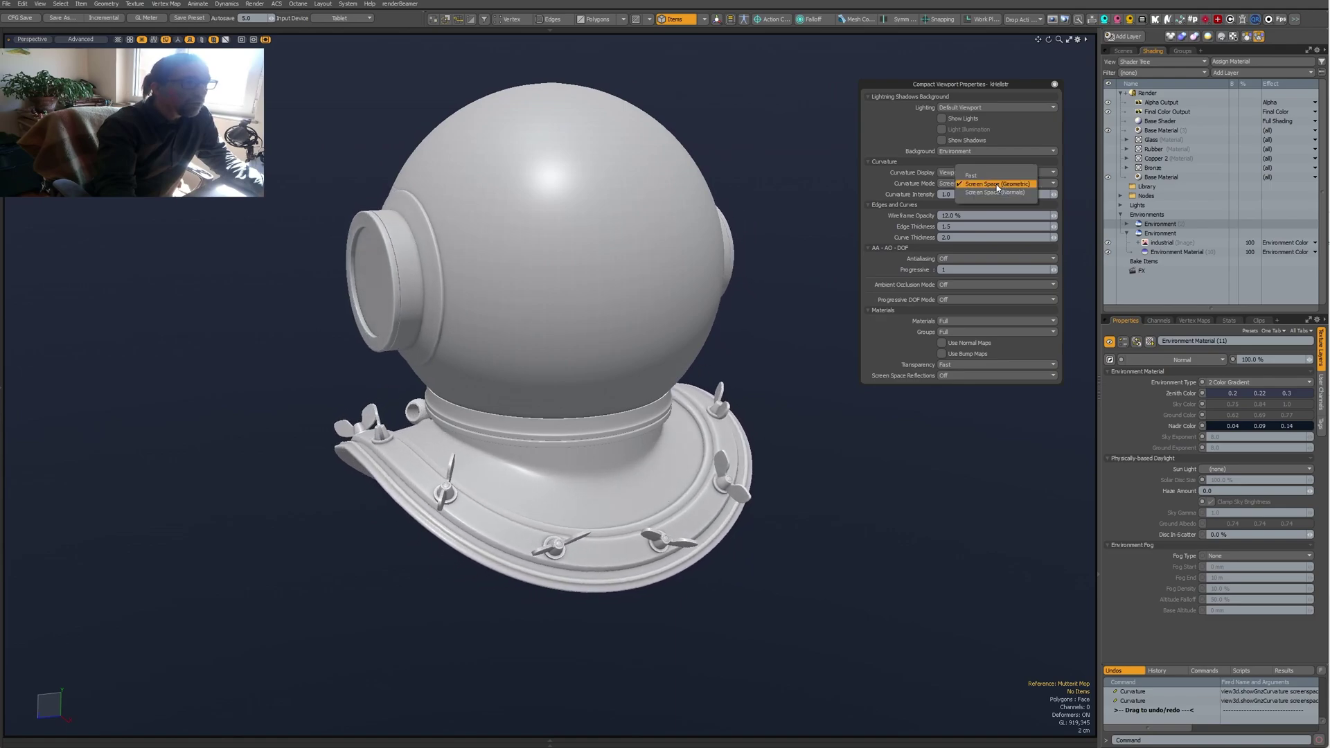
pyautogui.click(998, 177)
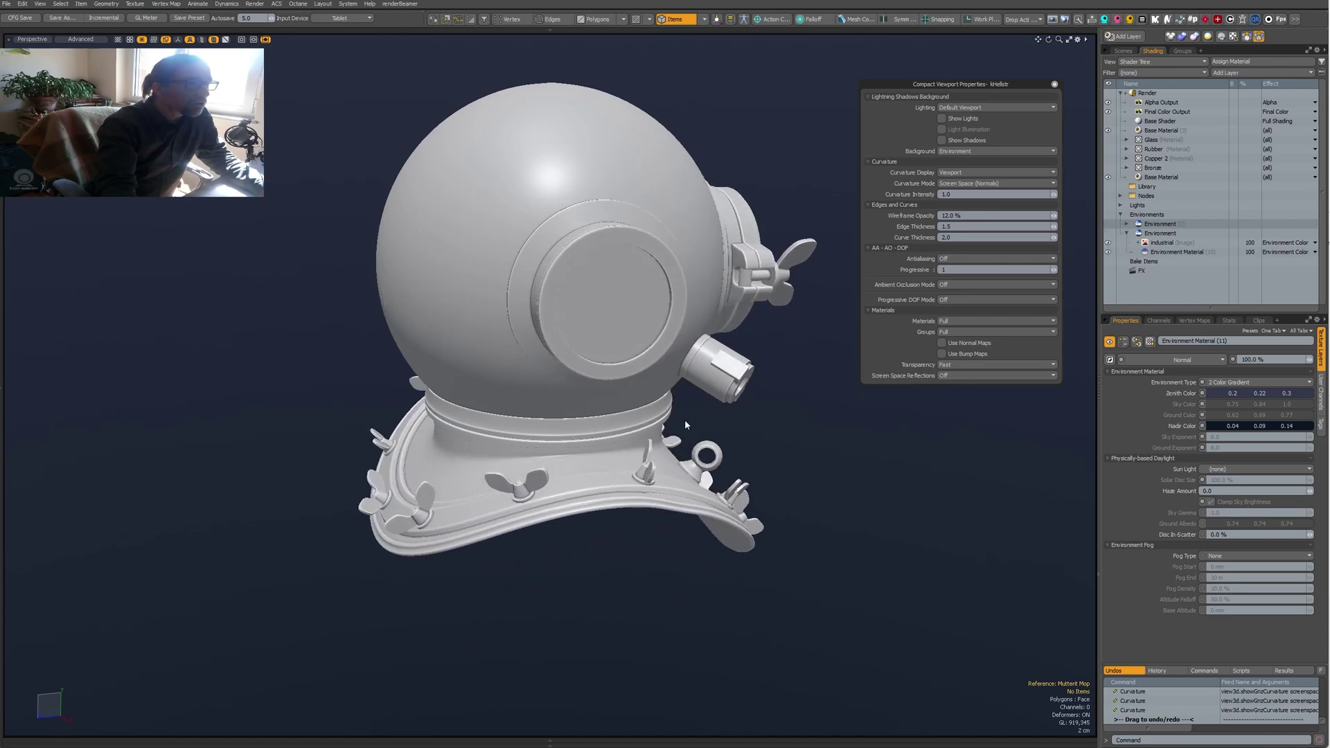
# Show the wireframe overlay on the helmet, try a wireframe opacity of 25 %, and set it to 12 %.
pyautogui.press('F4')
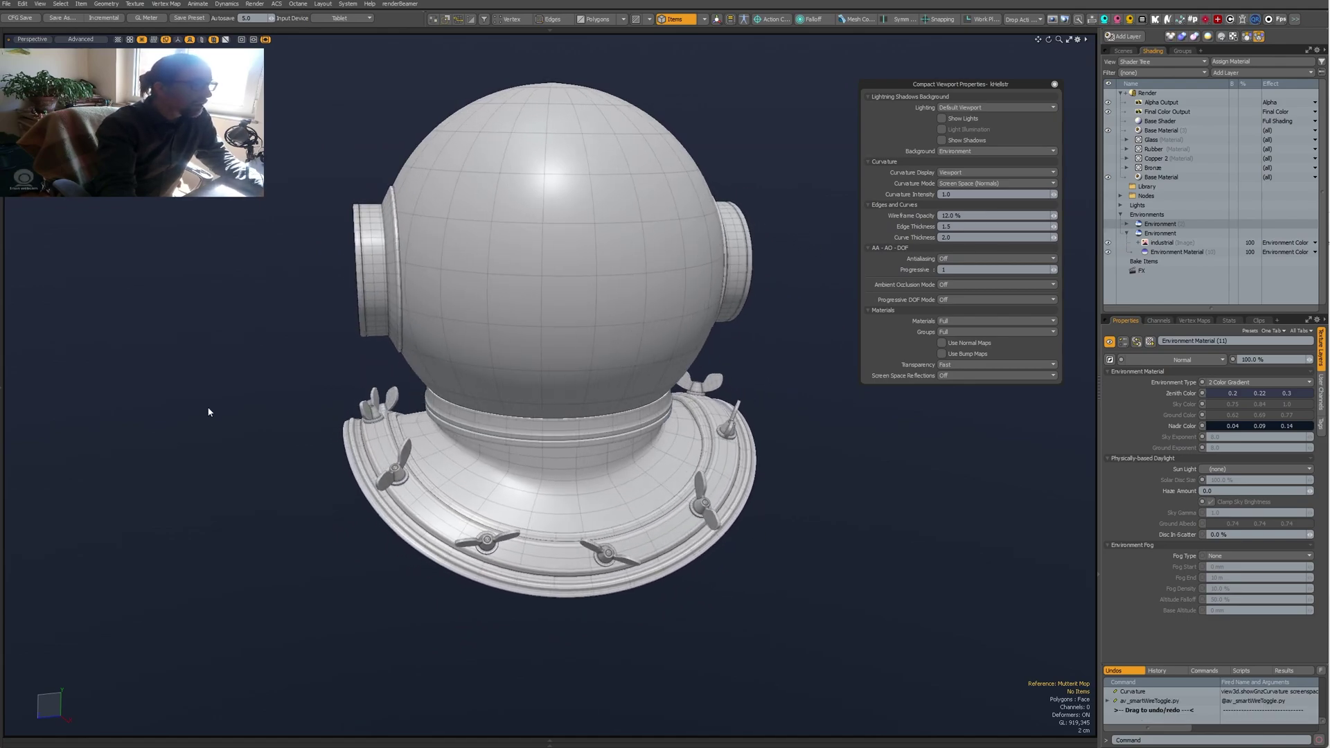
pyautogui.click(969, 215)
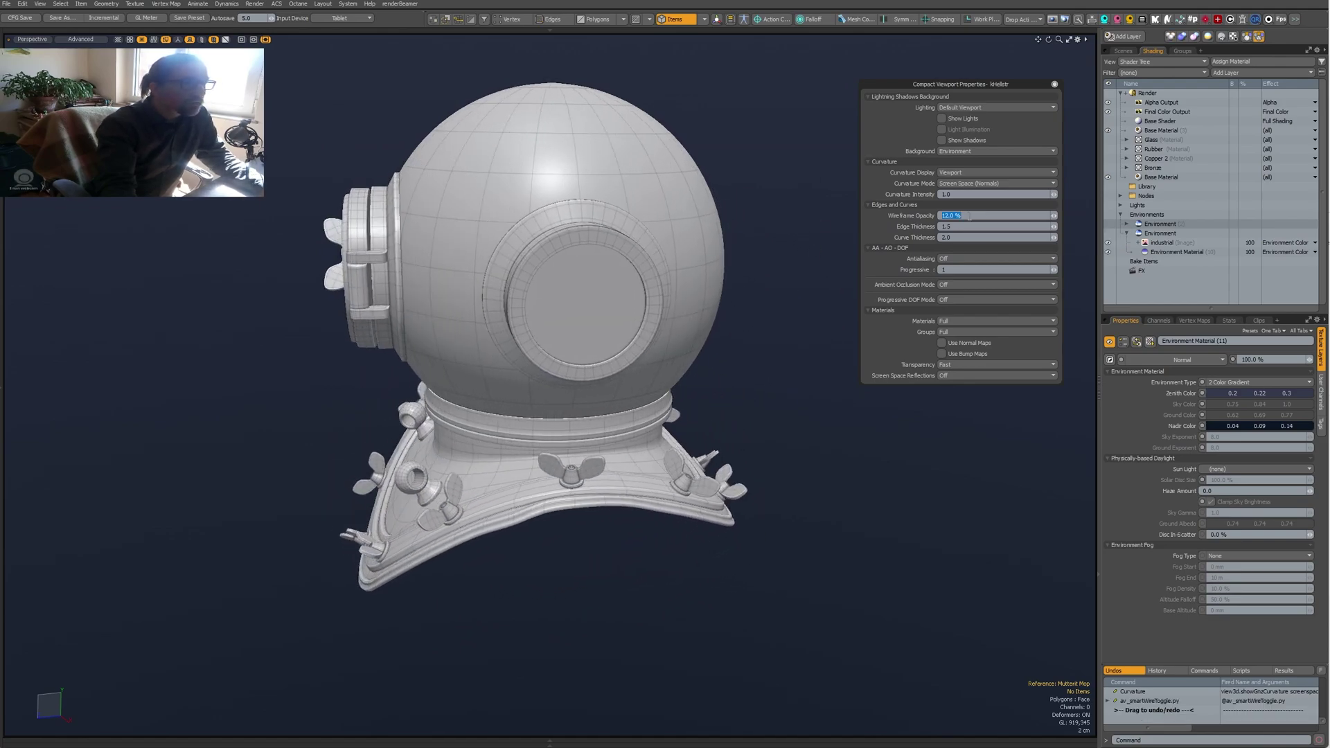
pyautogui.write('25')
pyautogui.press('Return')
pyautogui.click(969, 216)
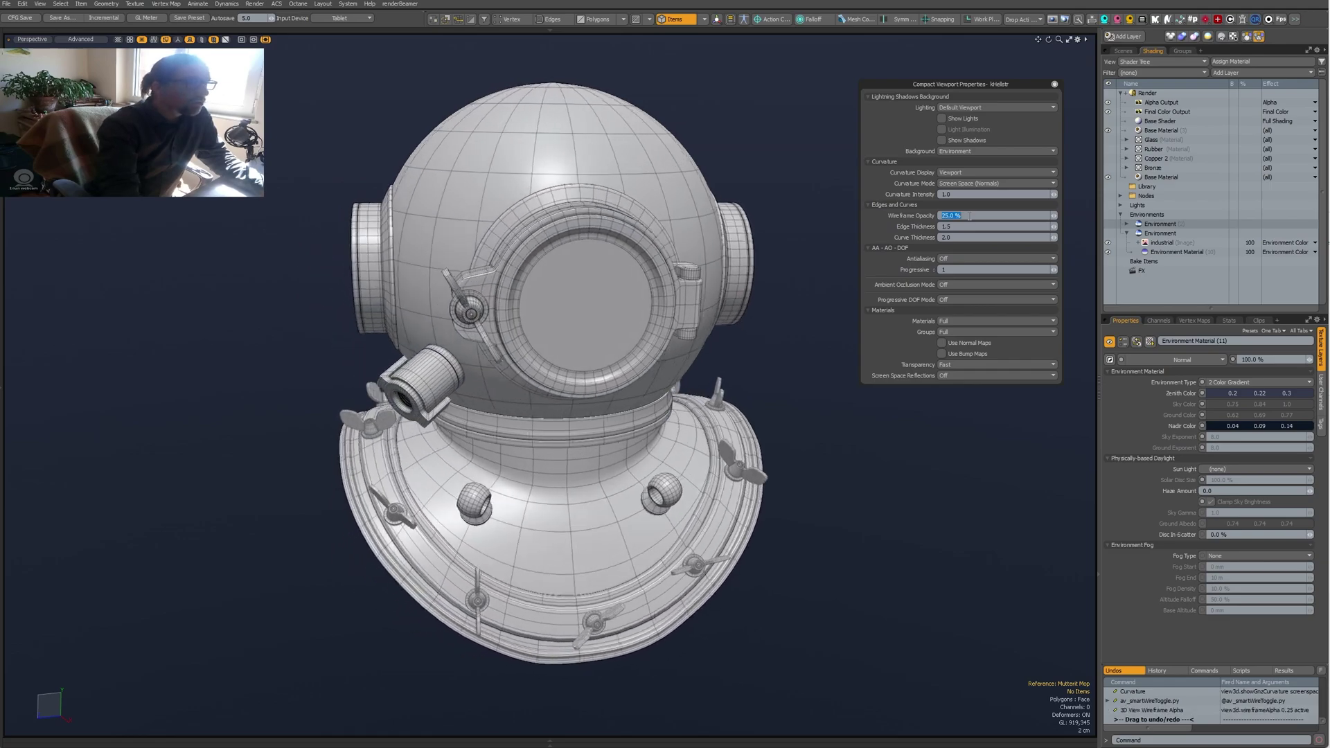
pyautogui.write('12')
pyautogui.press('Return')
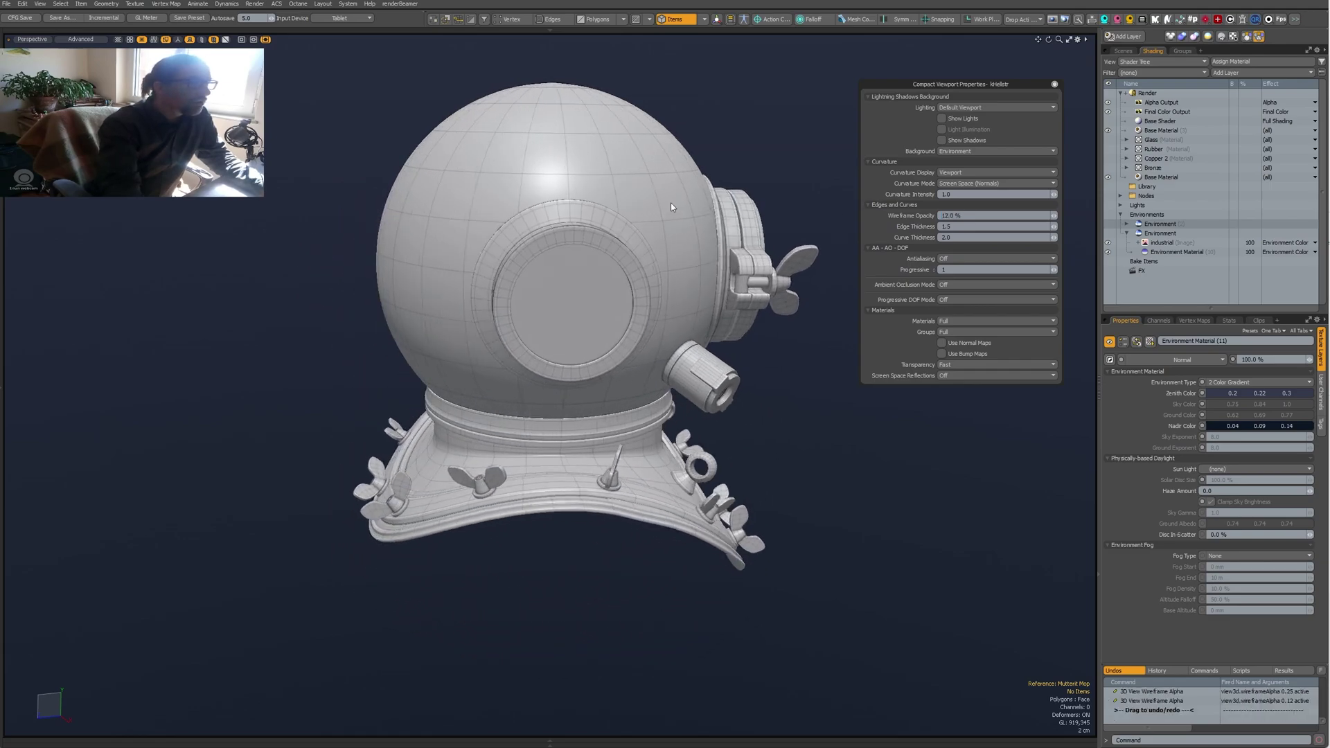
# Try edge thicknesses of 1.0 and 1.5 for the wireframe, and set the thickness to 2.0.
pyautogui.click(953, 226)
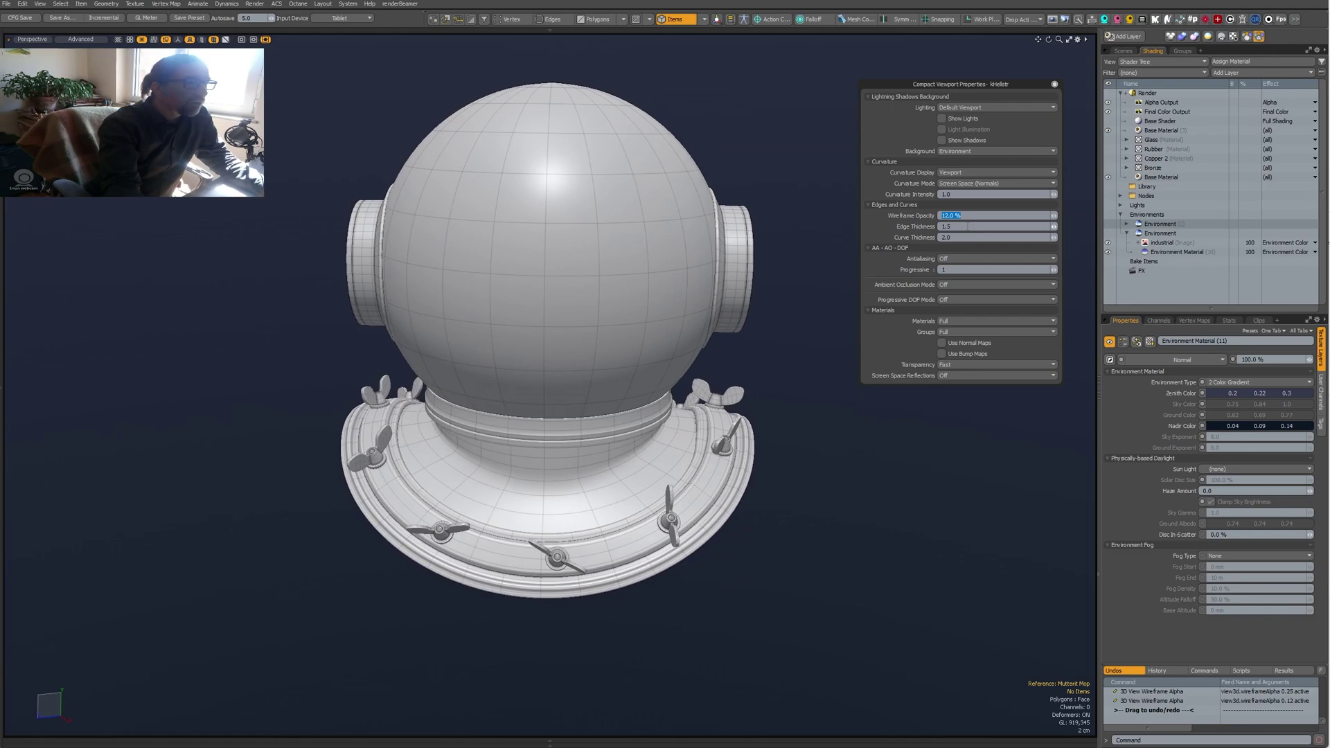
pyautogui.write('1')
pyautogui.press('Return')
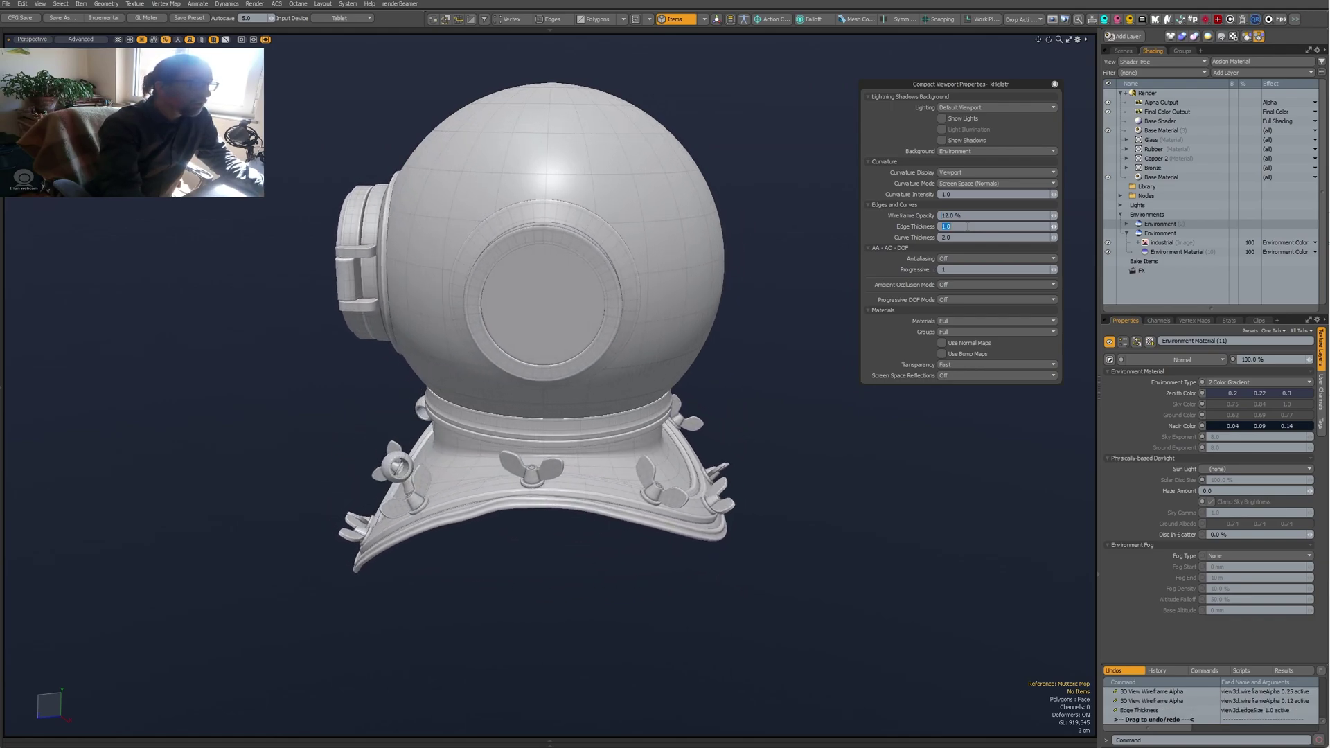
pyautogui.write('1.5')
pyautogui.press('Return')
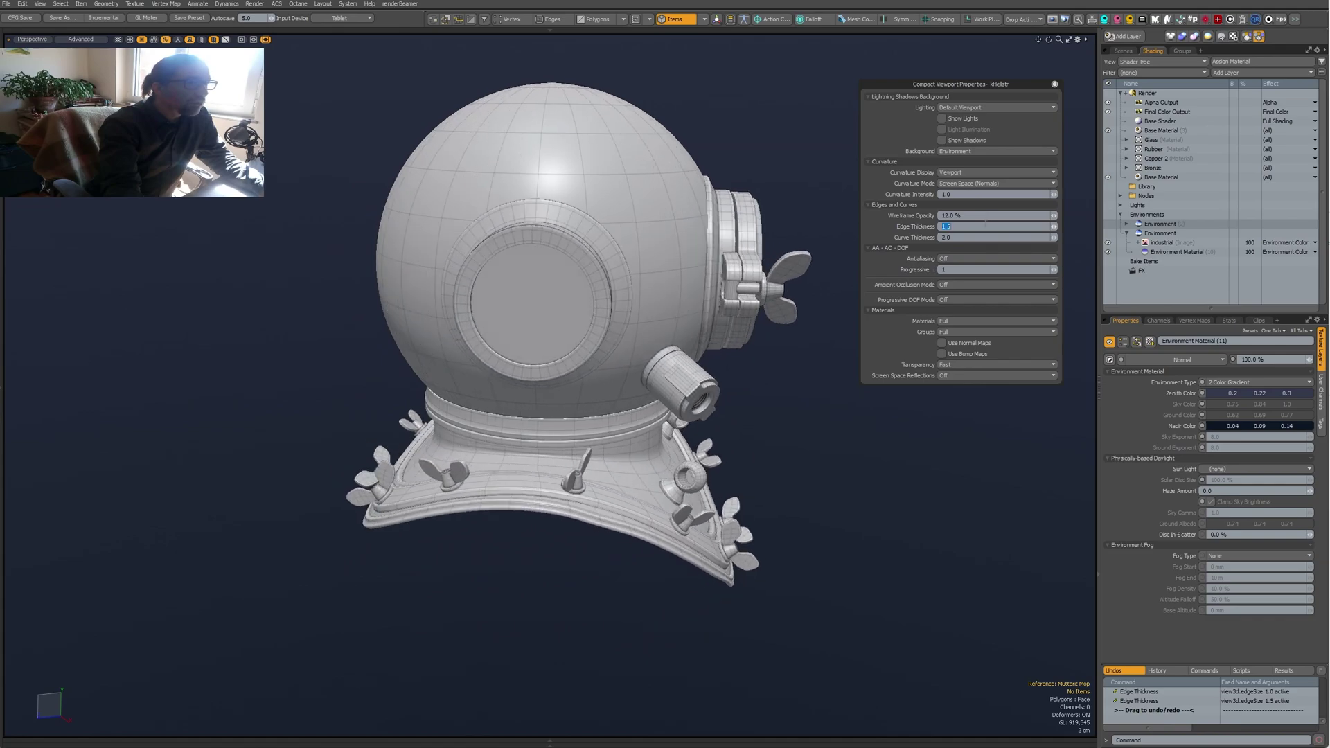
pyautogui.click(986, 226)
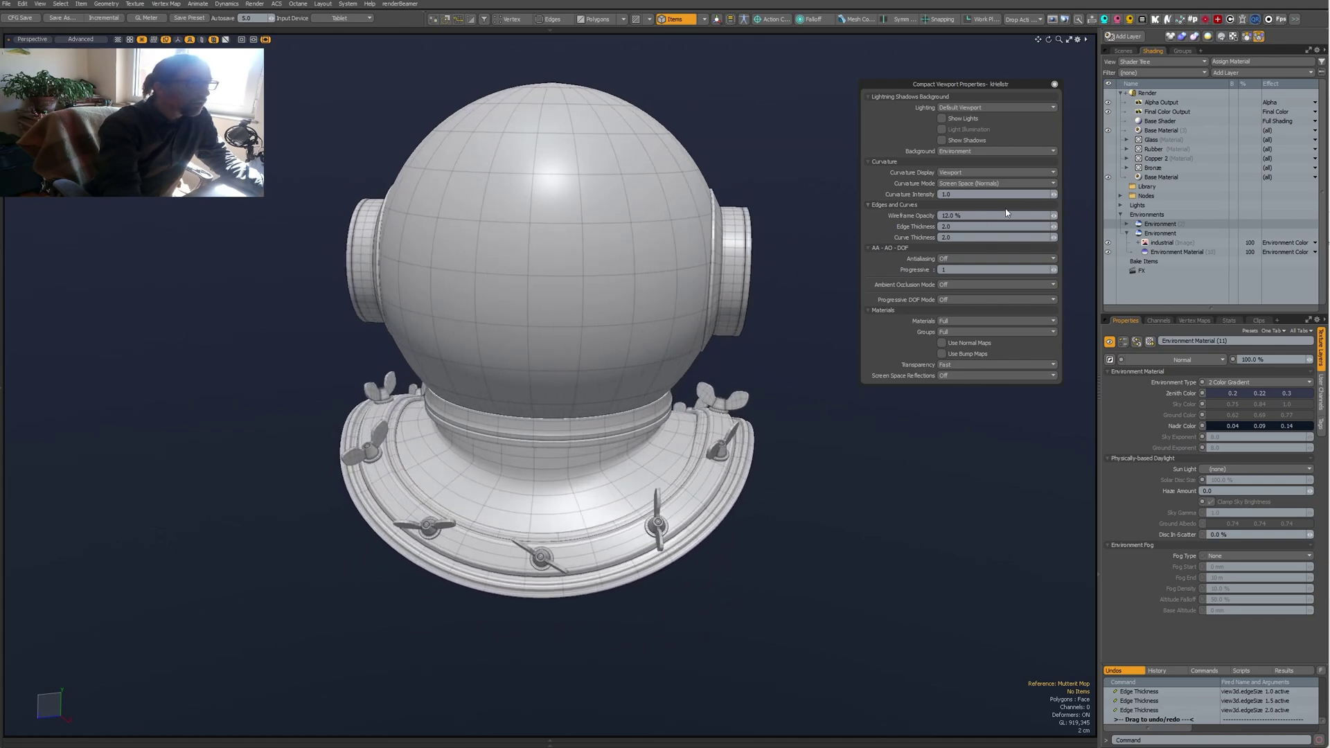
# Test the thicker wireframe at 25 % opacity and restore the opacity to 12 %.
pyautogui.write('25')
pyautogui.press('Return')
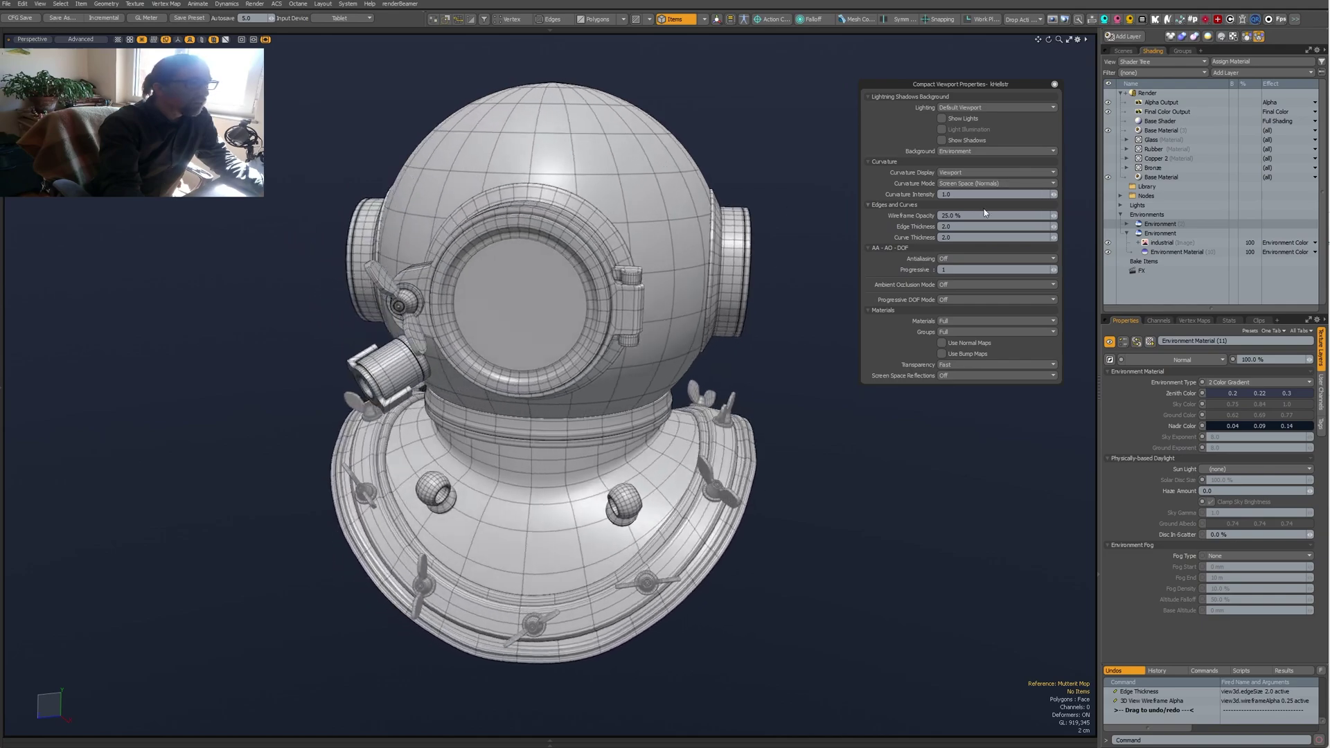
pyautogui.click(983, 215)
pyautogui.write('12')
pyautogui.press('Return')
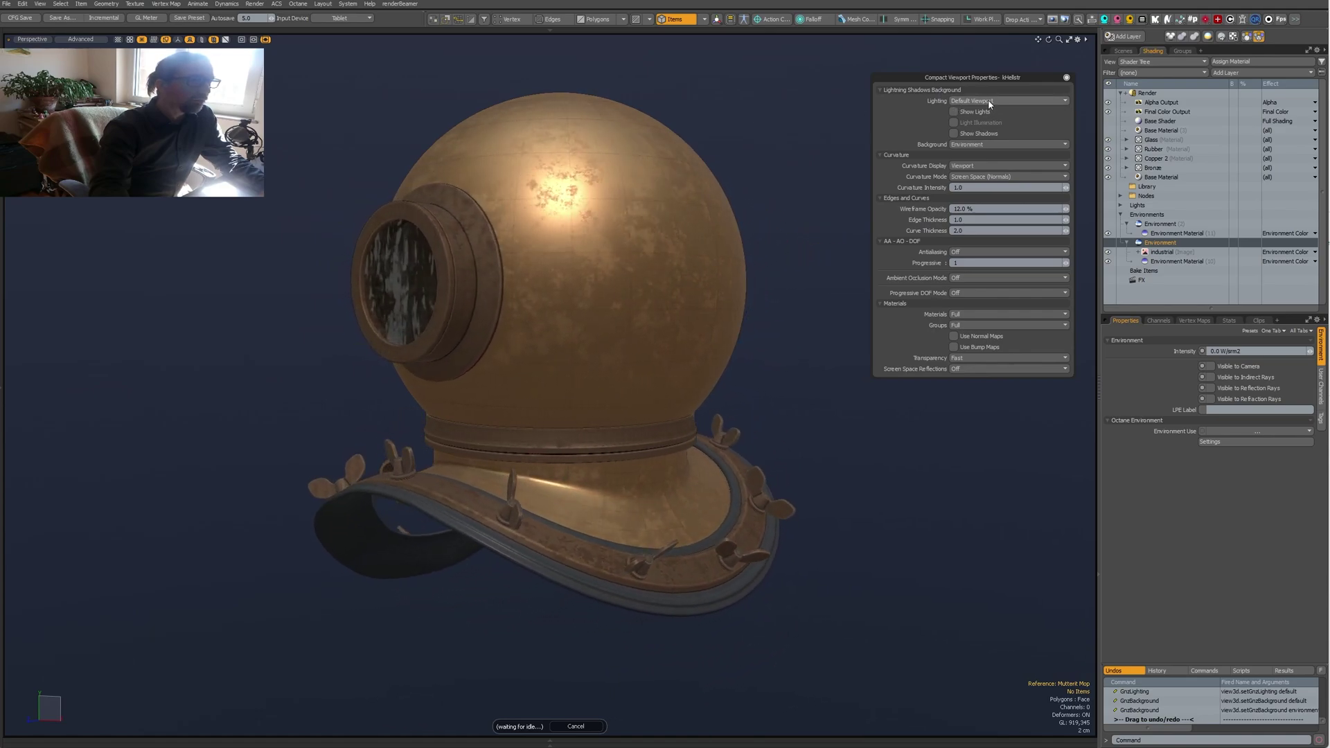
# Set the viewport lighting to Default + Environment and view the textured helmet from below.
pyautogui.click(988, 102)
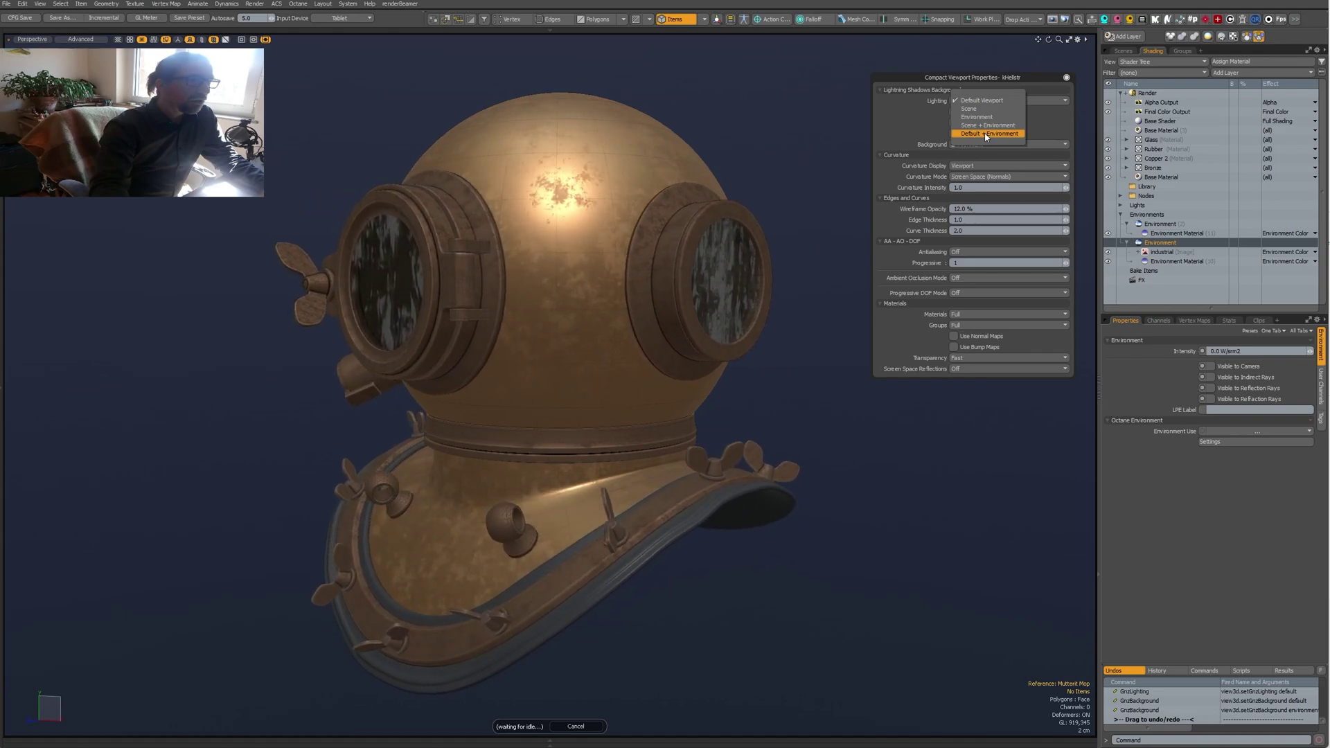
pyautogui.click(985, 136)
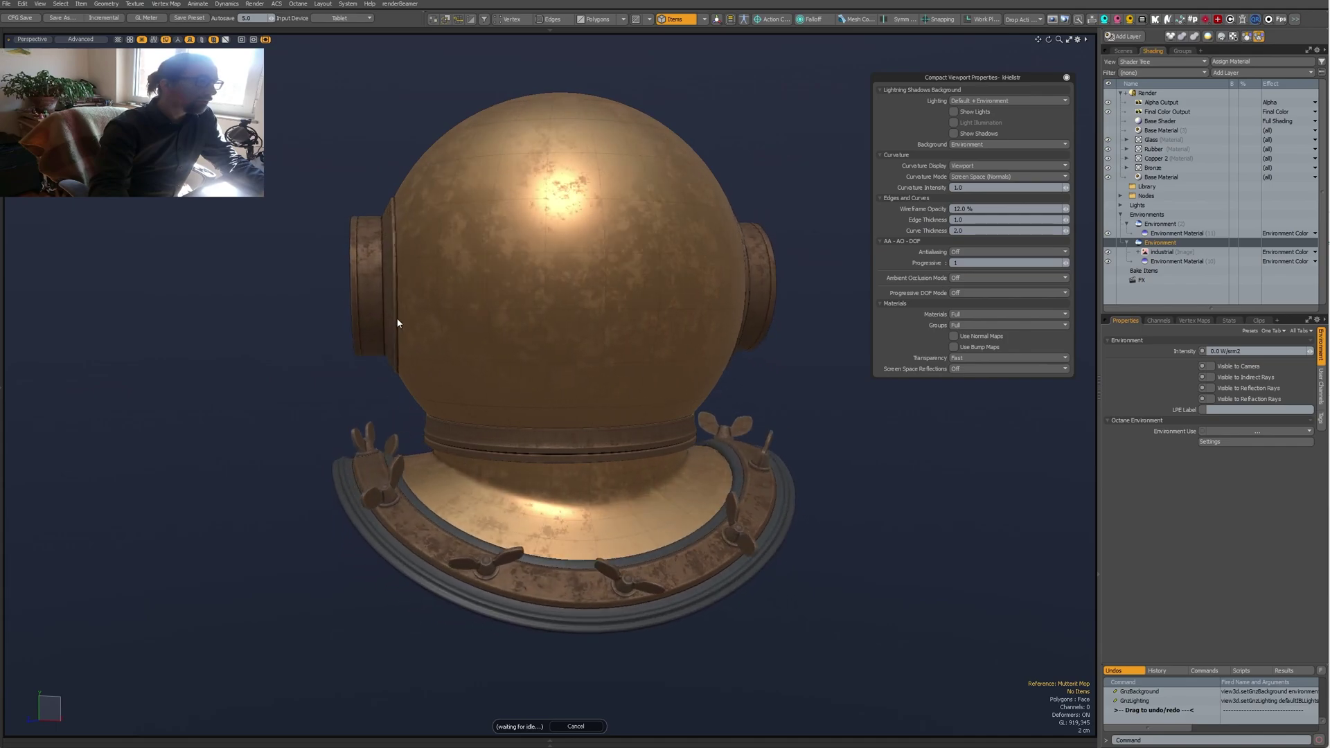
pyautogui.keyDown('alt'); pyautogui.moveTo(398, 323); pyautogui.dragTo(614, 322); pyautogui.keyUp('alt')
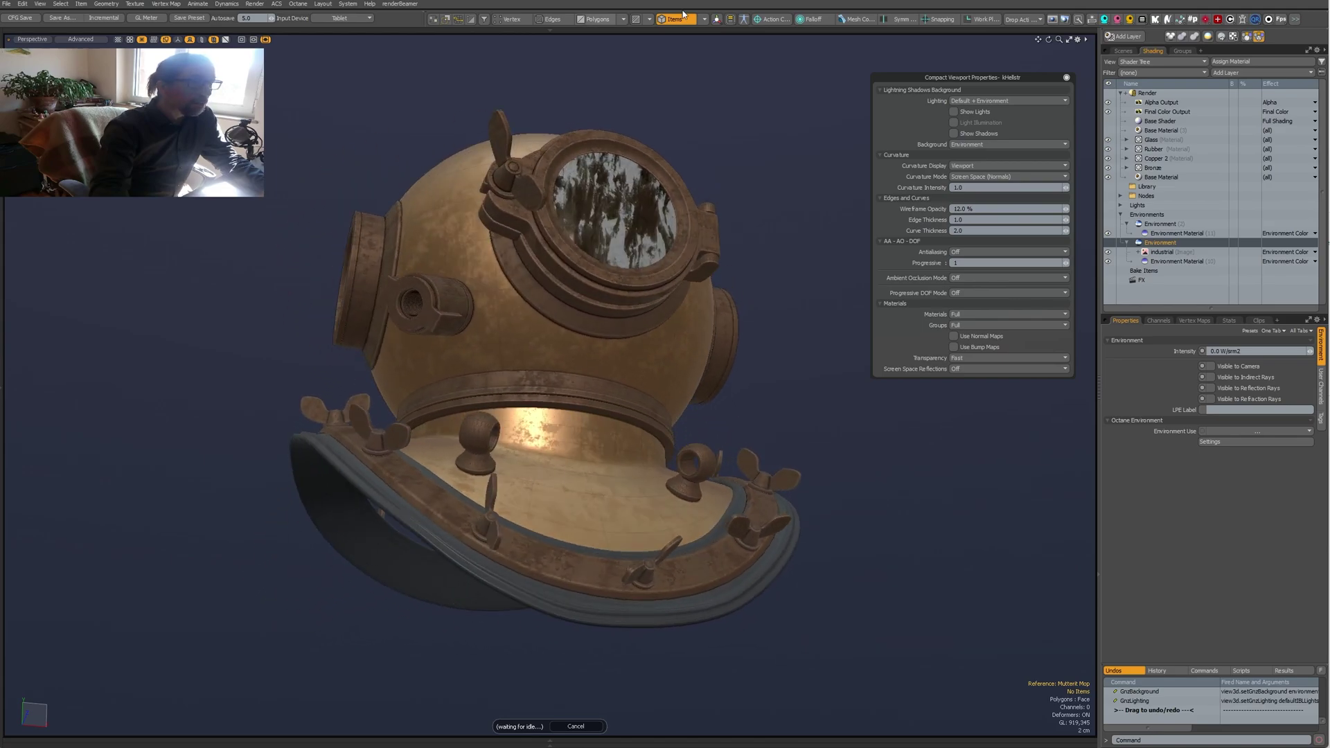
# Try Environment lighting on the helmet and switch to Scene + Environment with Show Lights and Light Illumination enabled.
pyautogui.click(969, 101)
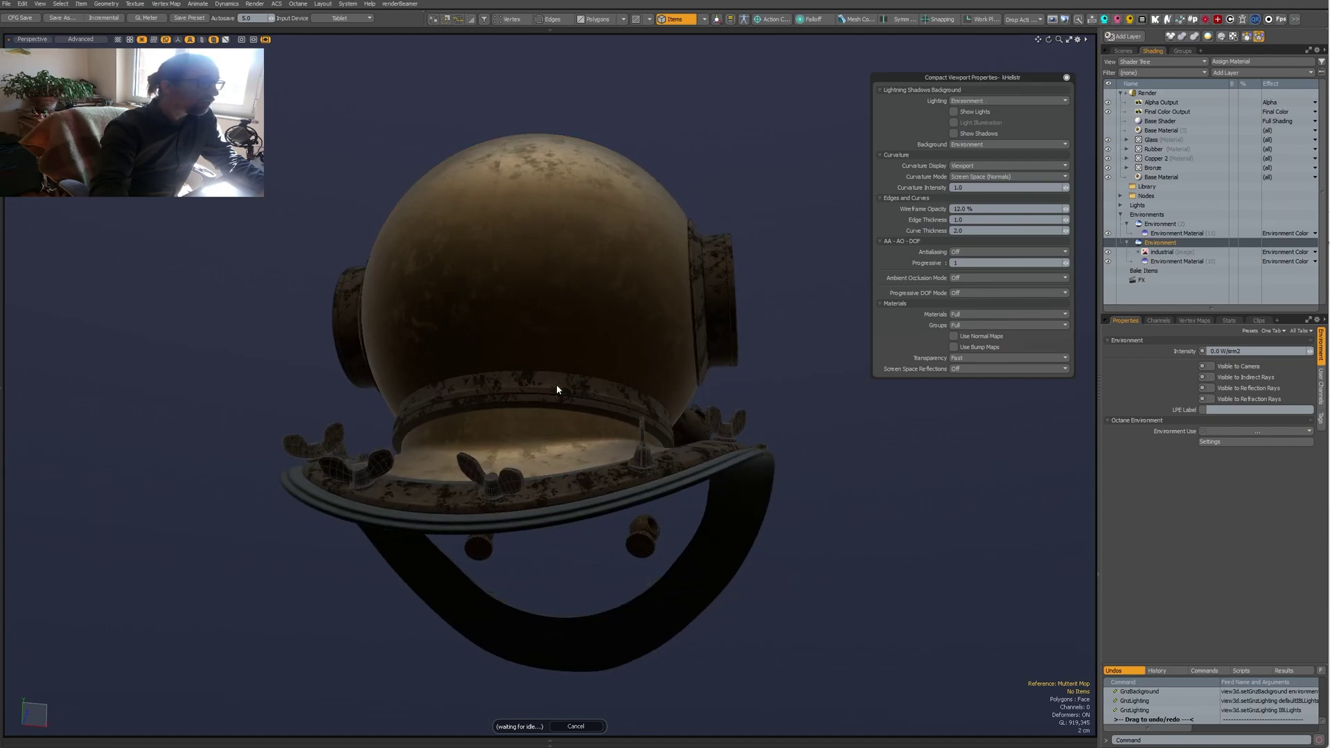
pyautogui.keyDown('alt'); pyautogui.moveTo(462, 360); pyautogui.dragTo(713, 443); pyautogui.keyUp('alt')
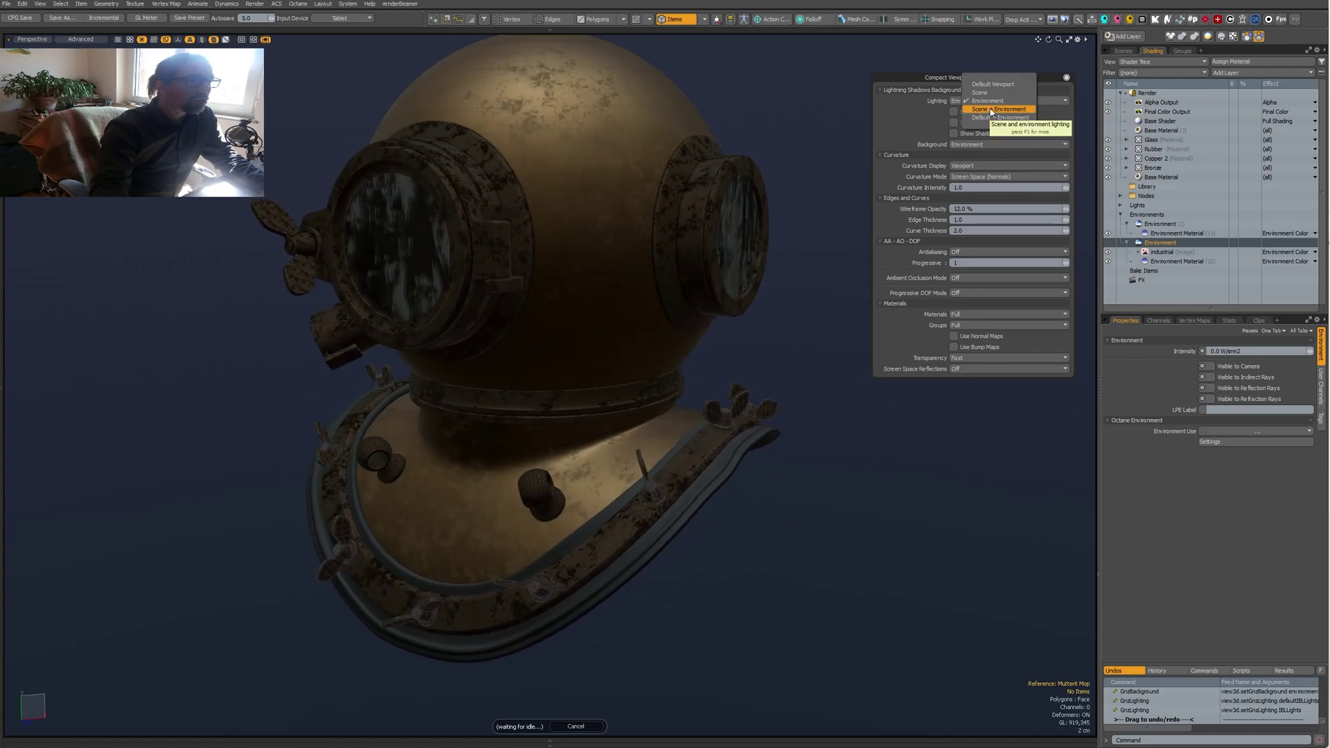
pyautogui.click(990, 109)
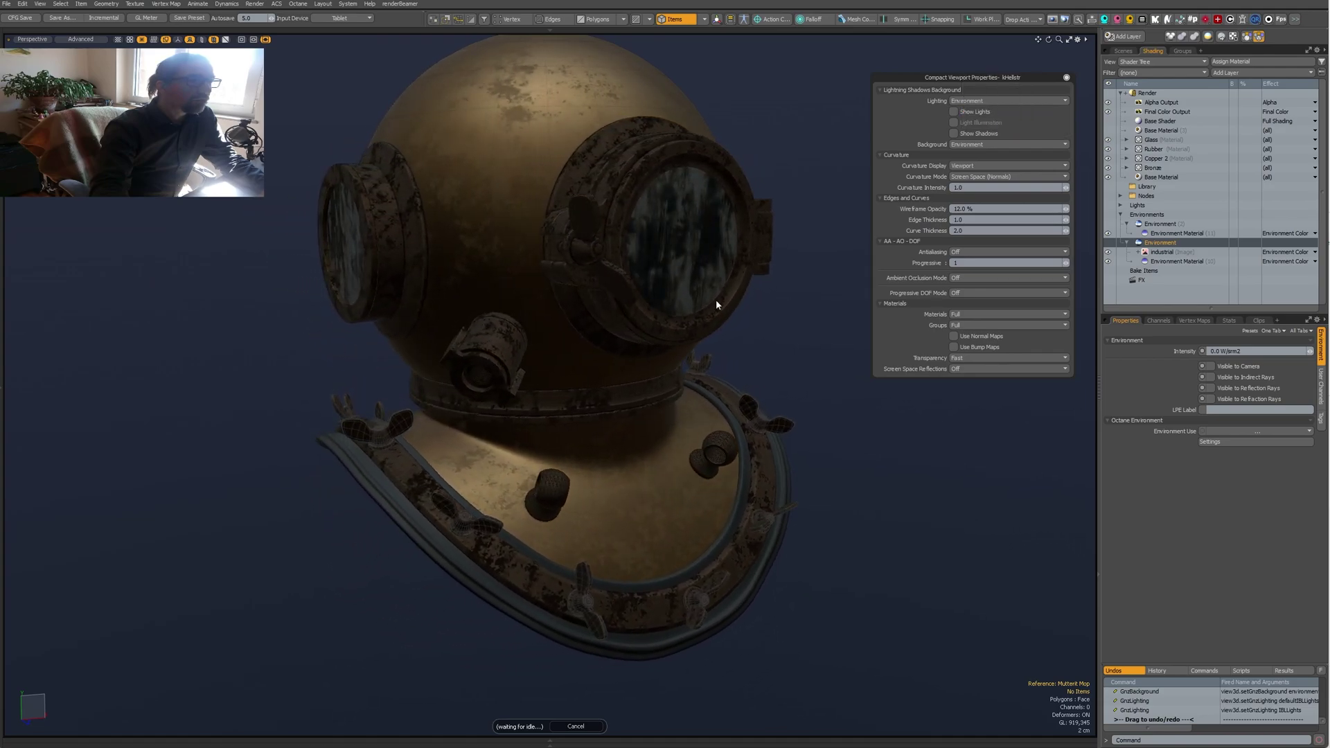
pyautogui.click(976, 101)
pyautogui.click(978, 105)
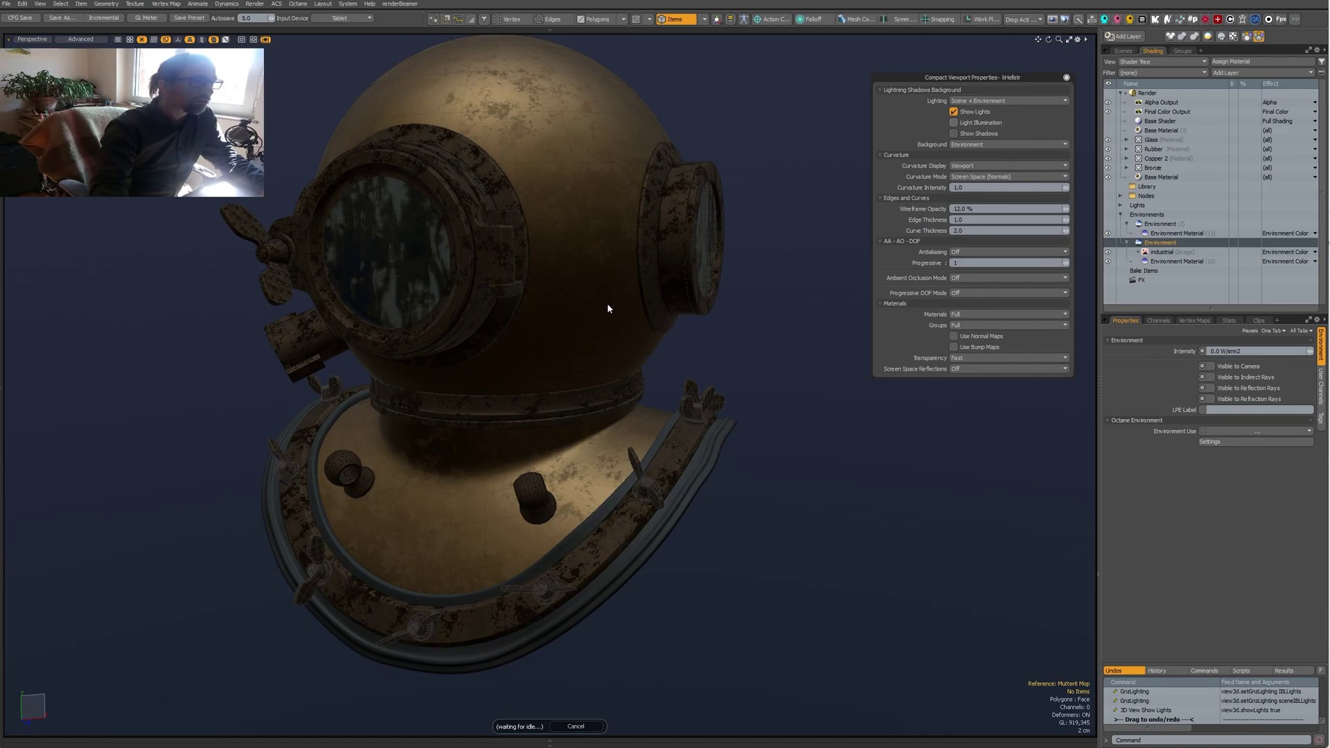
pyautogui.keyDown('ctrl'); pyautogui.keyDown('alt'); pyautogui.moveTo(651, 376); pyautogui.dragTo(627, 375); pyautogui.keyUp('alt'); pyautogui.keyUp('ctrl')
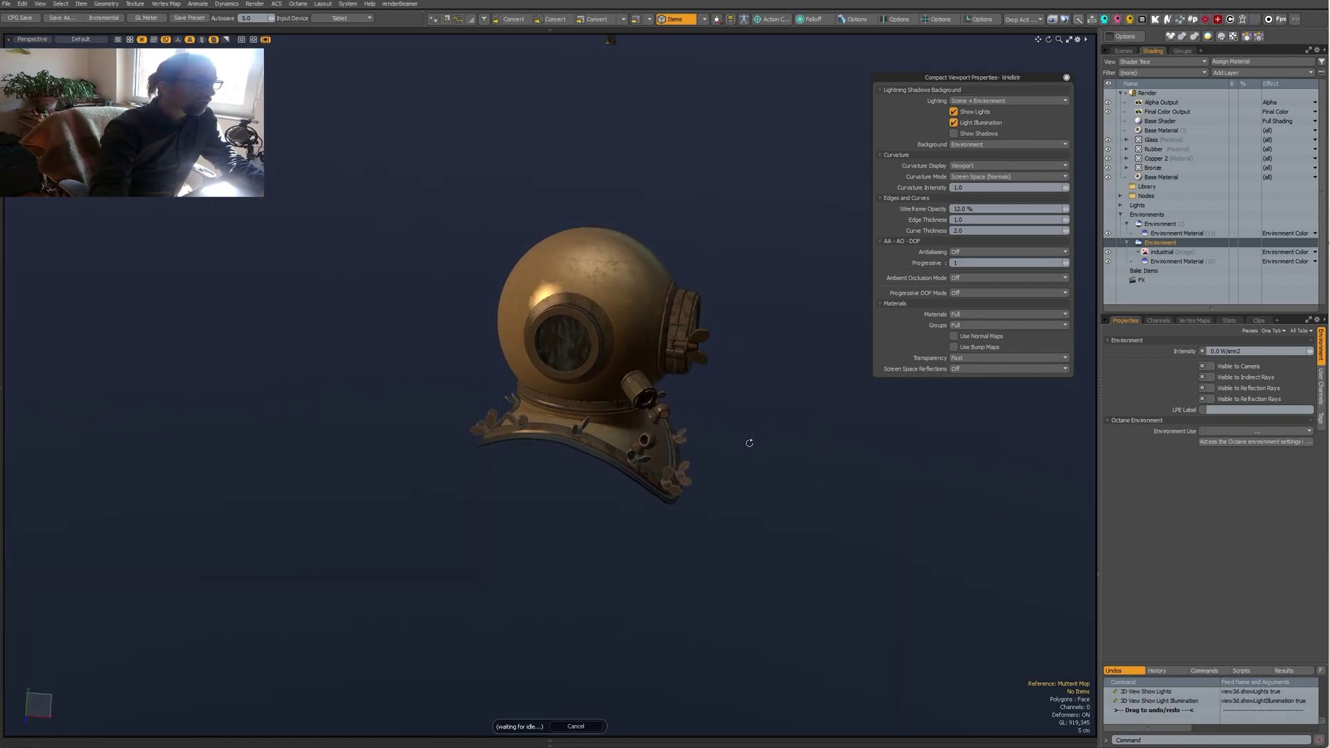
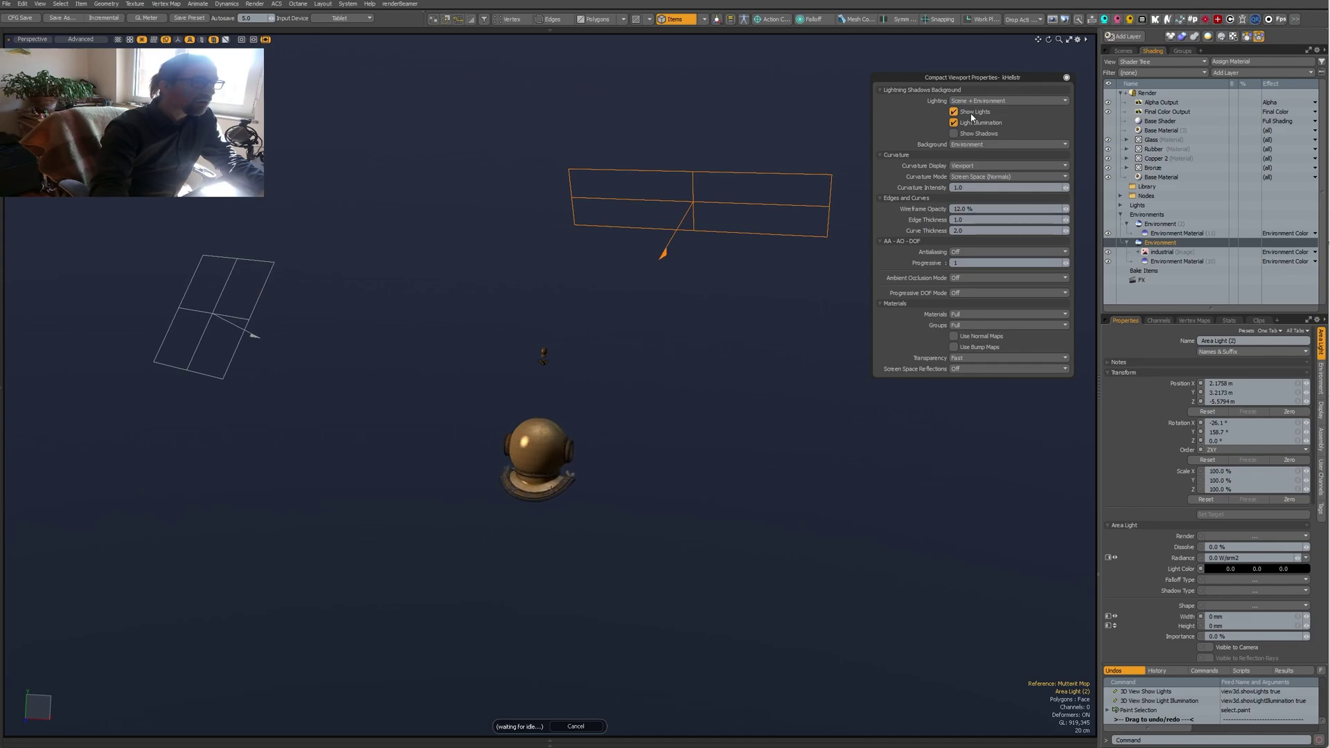
# Hide the scene lights and show them again, selecting each of the two area lights in the viewport.
pyautogui.click(971, 117)
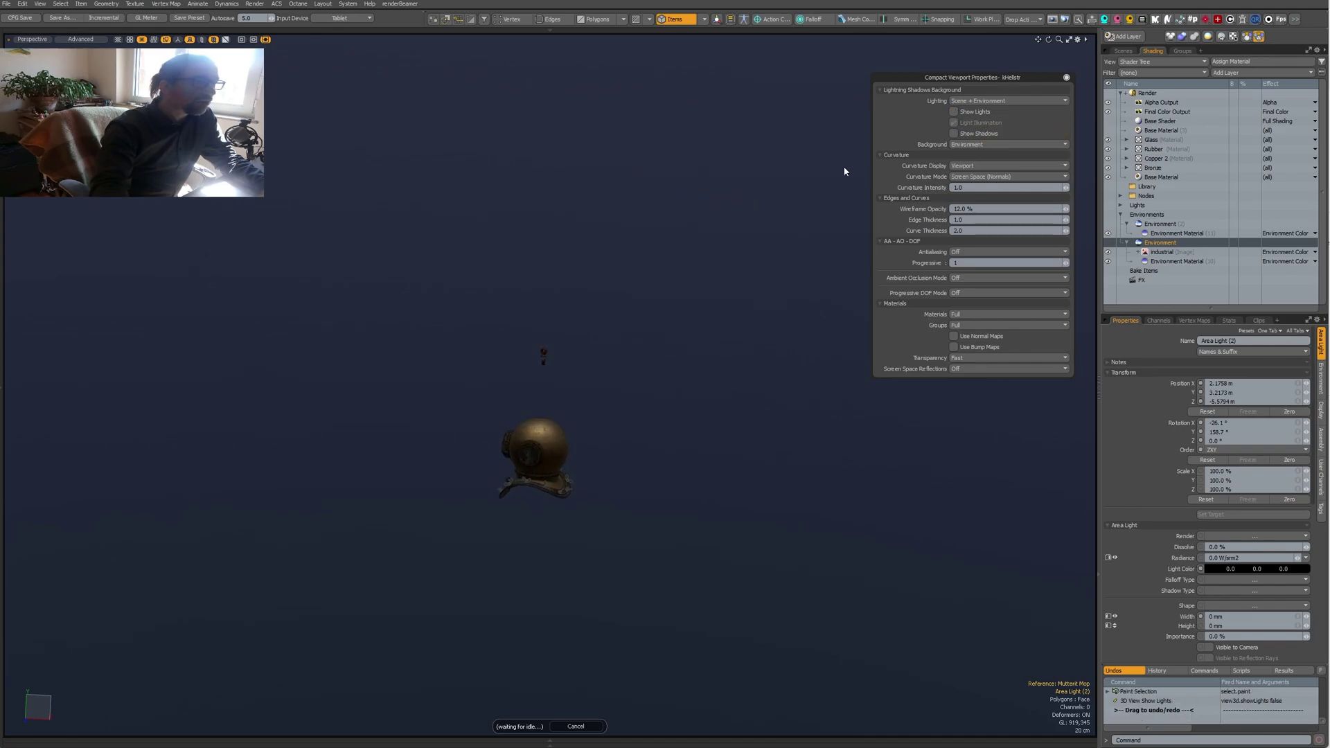
pyautogui.scroll(2, 525, 460)
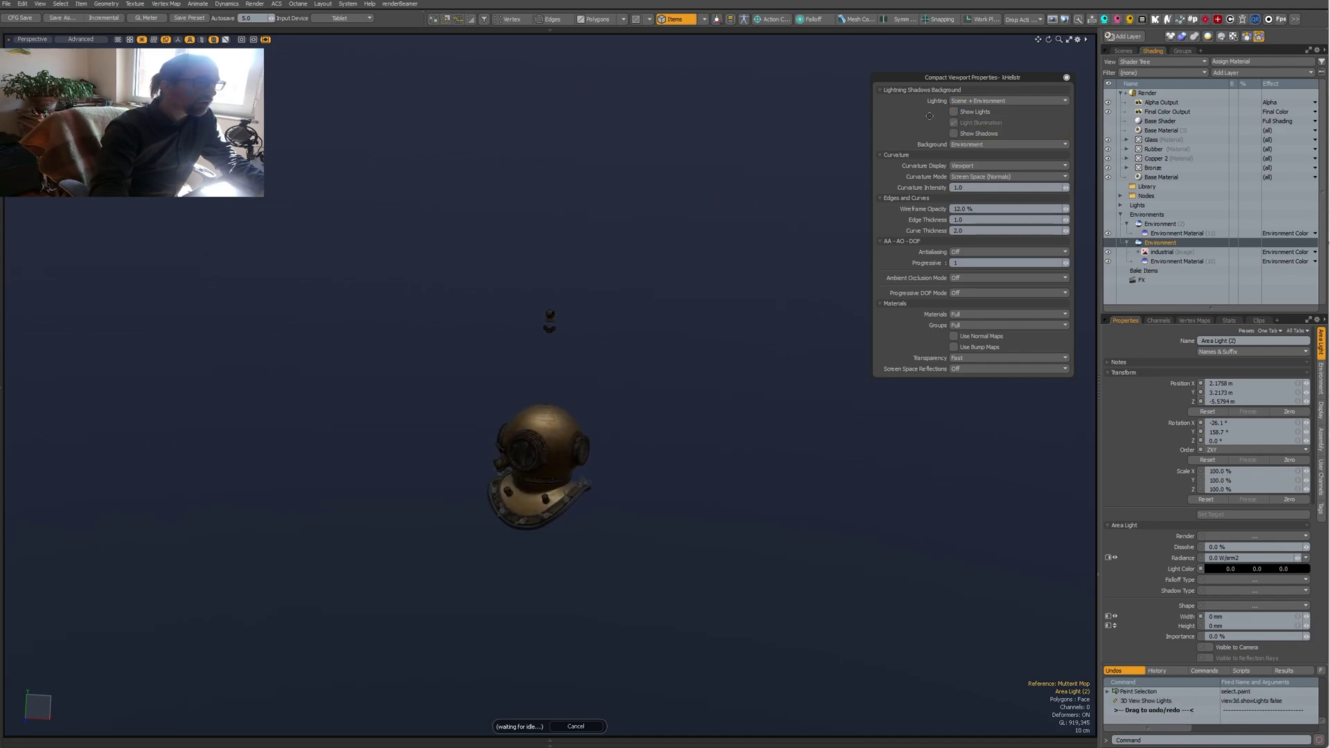
pyautogui.click(959, 113)
pyautogui.keyDown('shift'); pyautogui.click(113, 247); pyautogui.keyUp('shift')
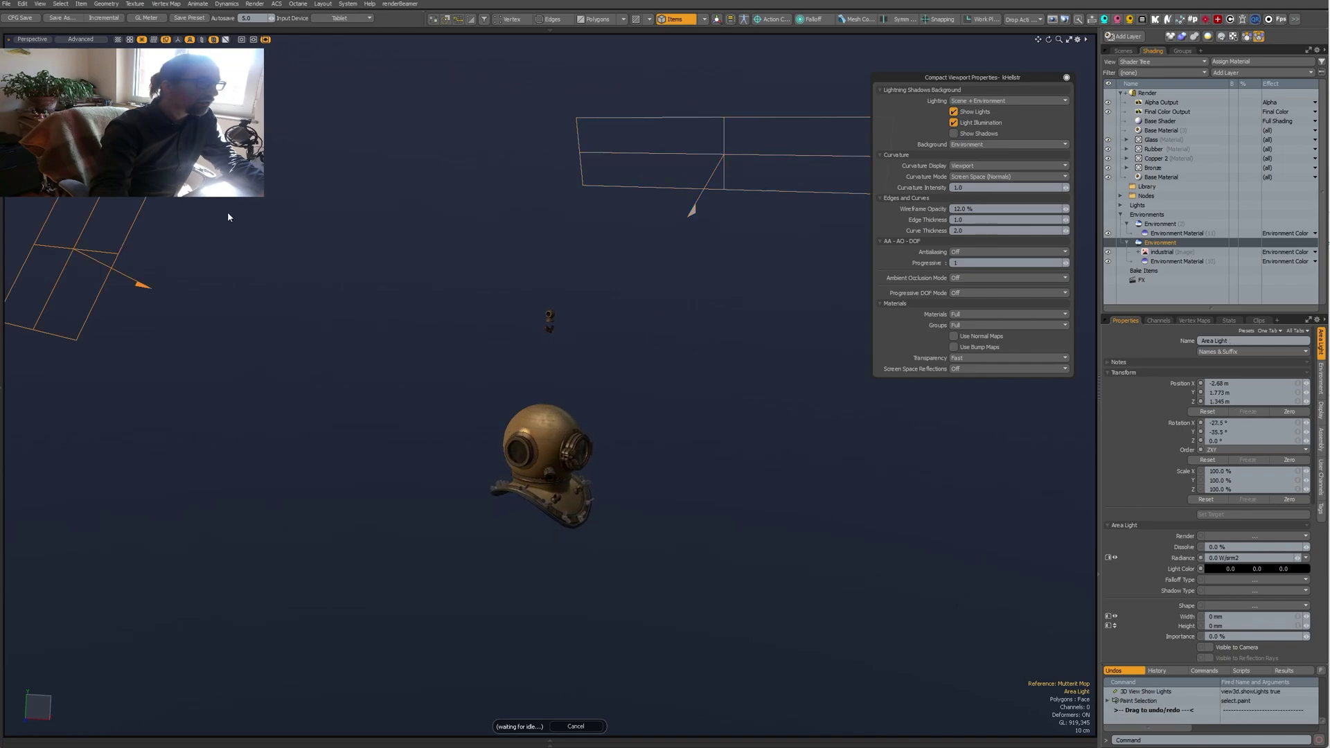
pyautogui.keyDown('shift'); pyautogui.click(629, 119); pyautogui.keyUp('shift')
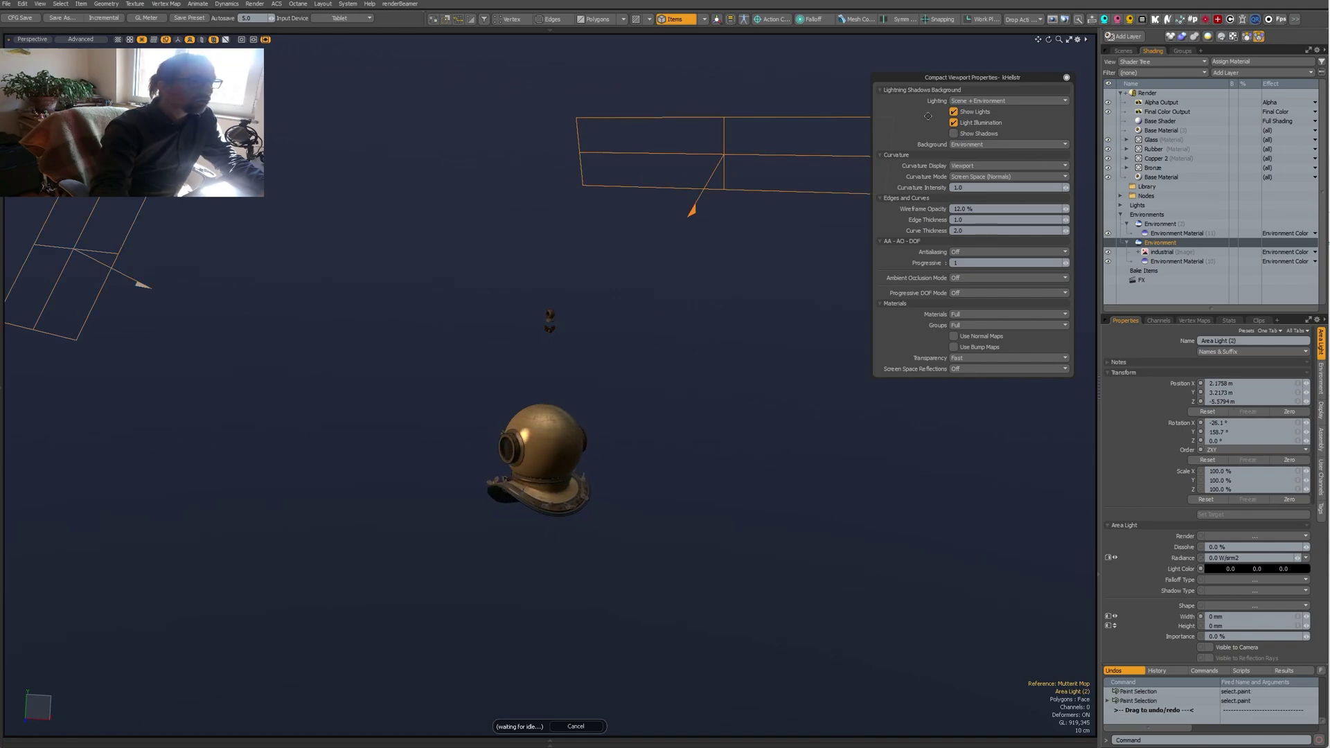
# Disable Light Illumination, inspect the helmet near and far, and hide the scene lights.
pyautogui.click(983, 124)
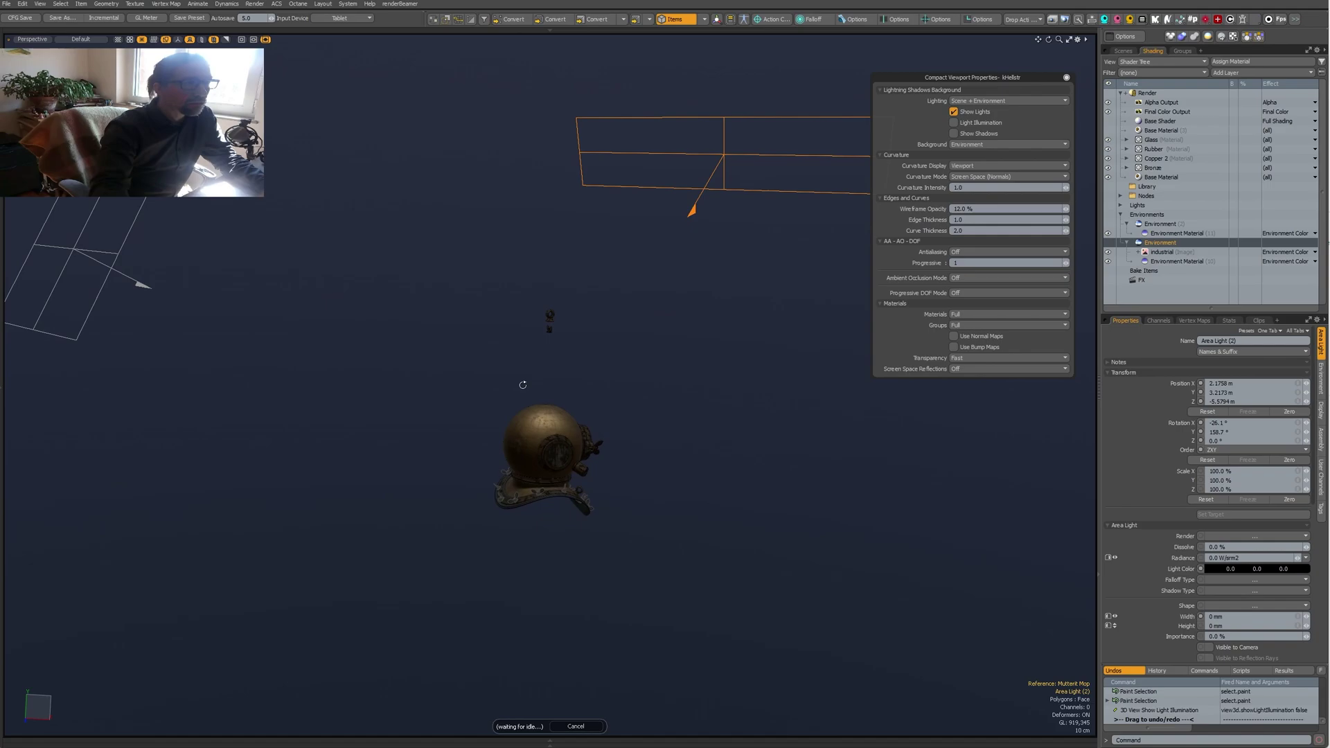
pyautogui.keyDown('ctrl'); pyautogui.keyDown('alt'); pyautogui.moveTo(520, 383); pyautogui.dragTo(538, 387); pyautogui.keyUp('alt'); pyautogui.keyUp('ctrl')
pyautogui.scroll(5, 538, 386)
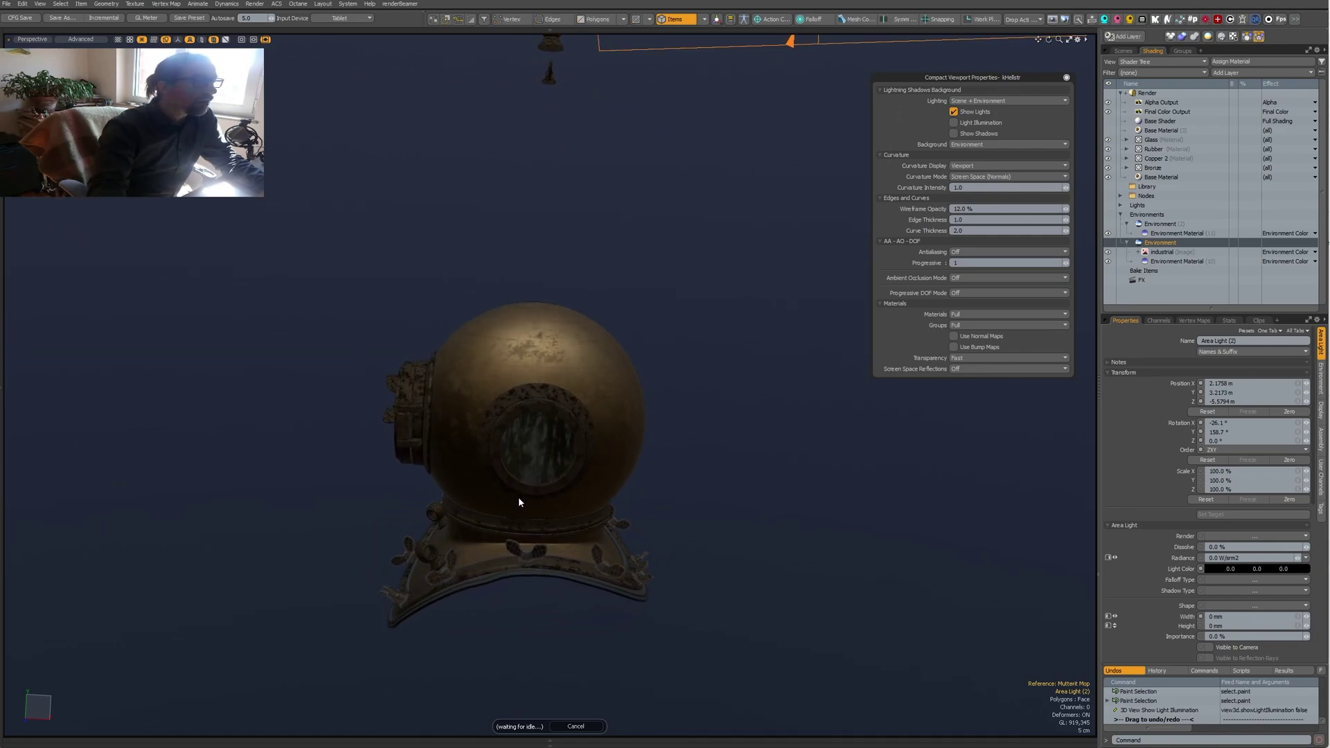
pyautogui.scroll(-6, 518, 496)
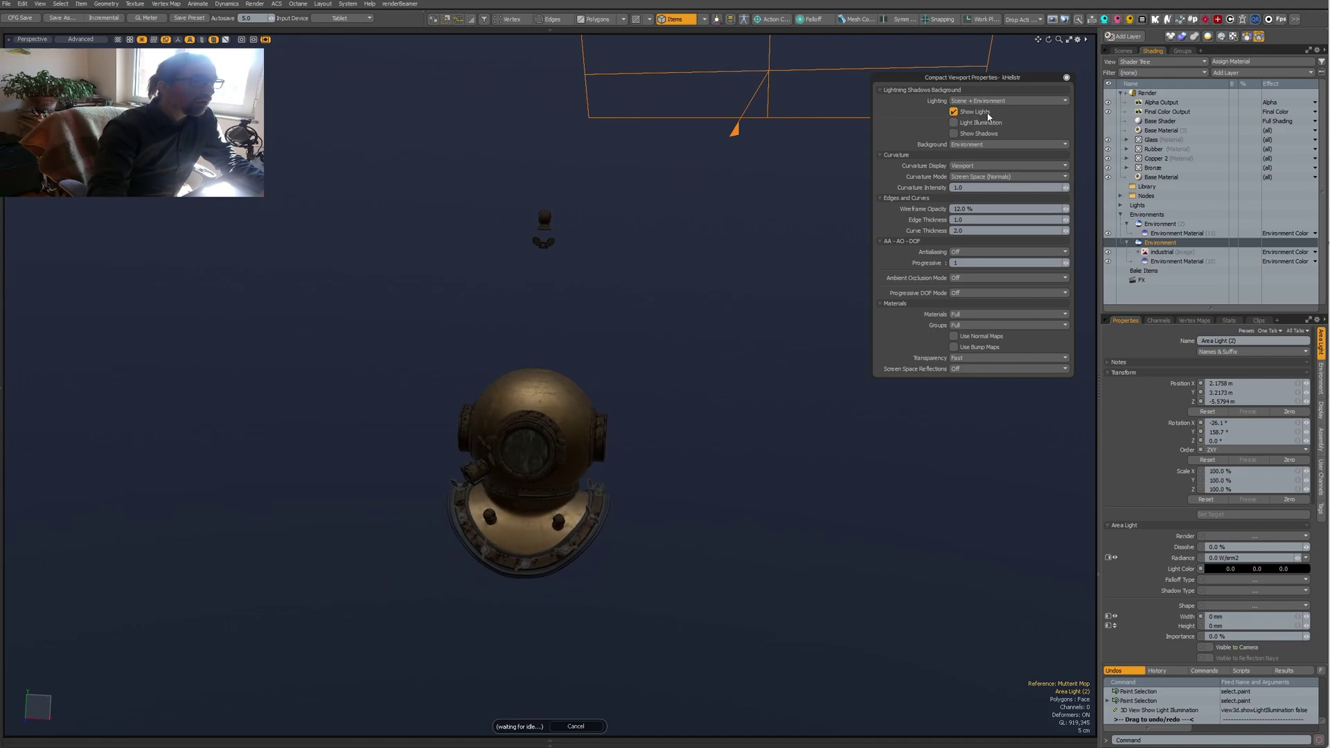
pyautogui.click(962, 112)
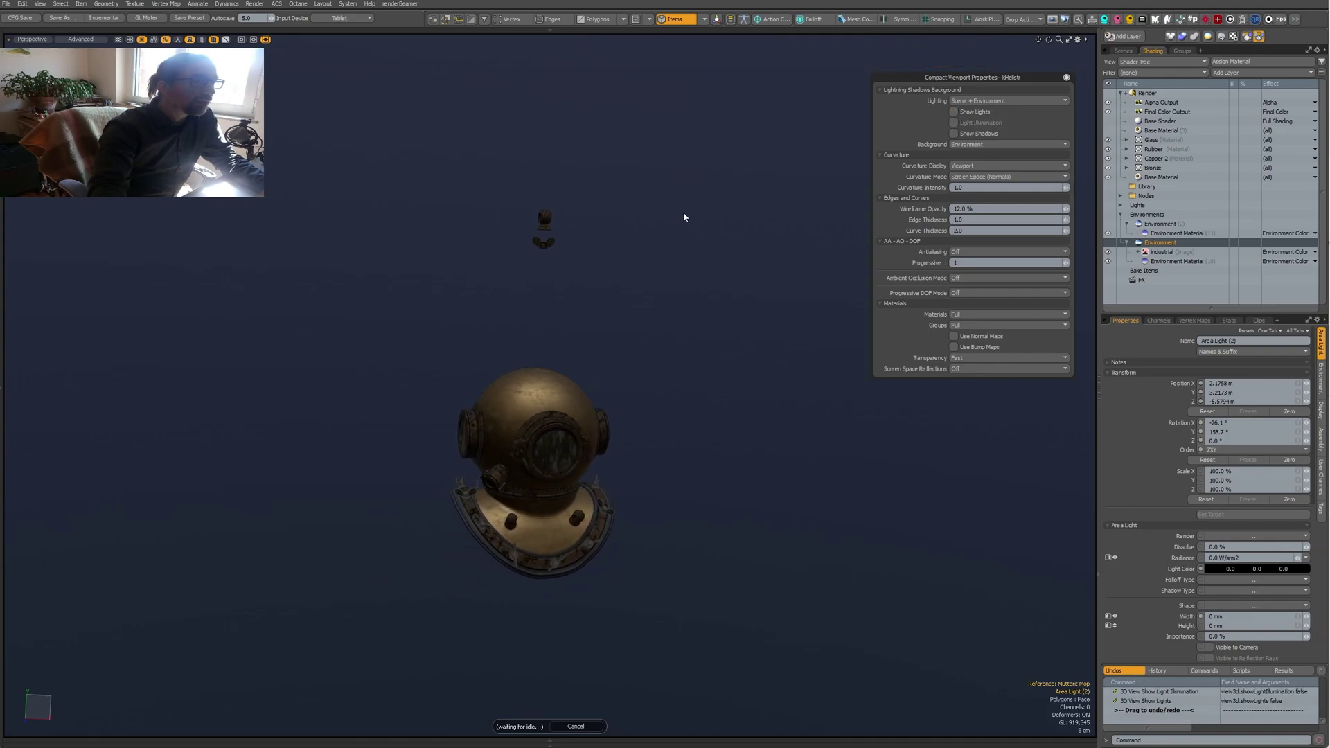
# Try Scene lighting on the helmet with the scene lights hidden.
pyautogui.click(963, 101)
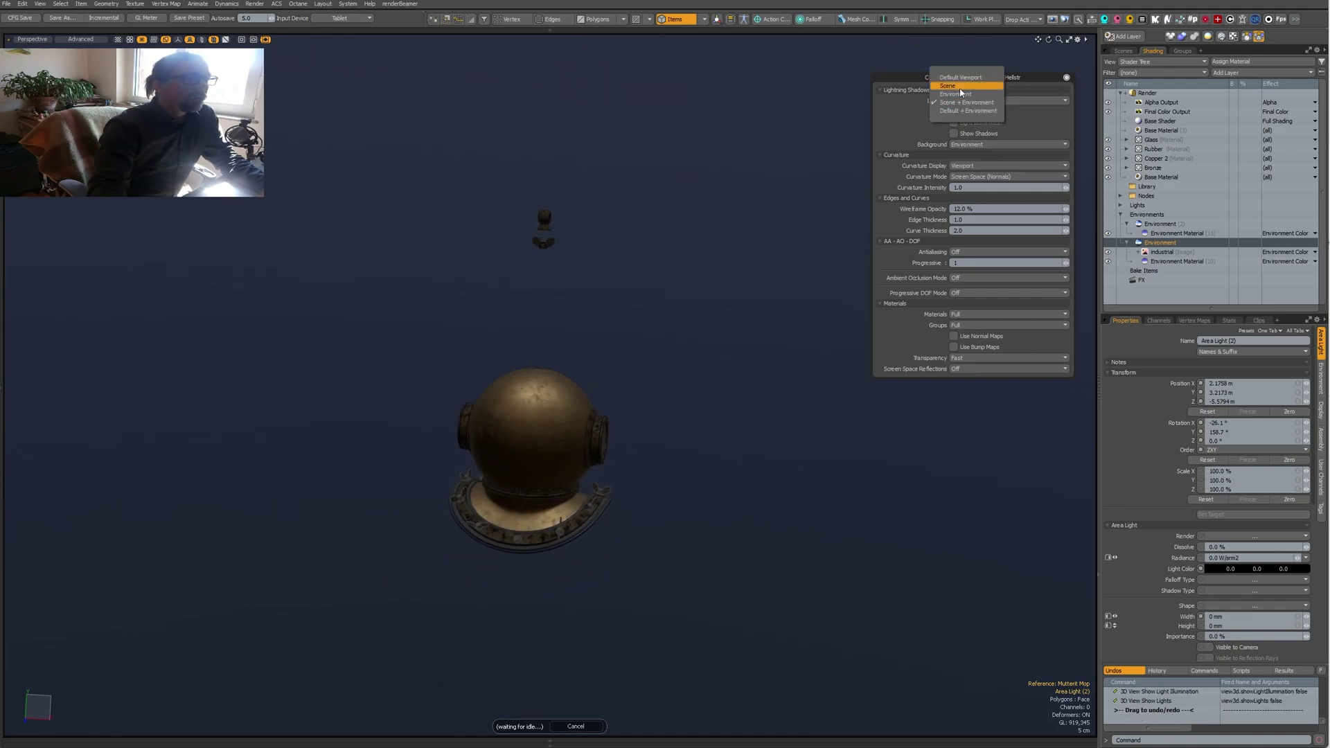
pyautogui.click(974, 102)
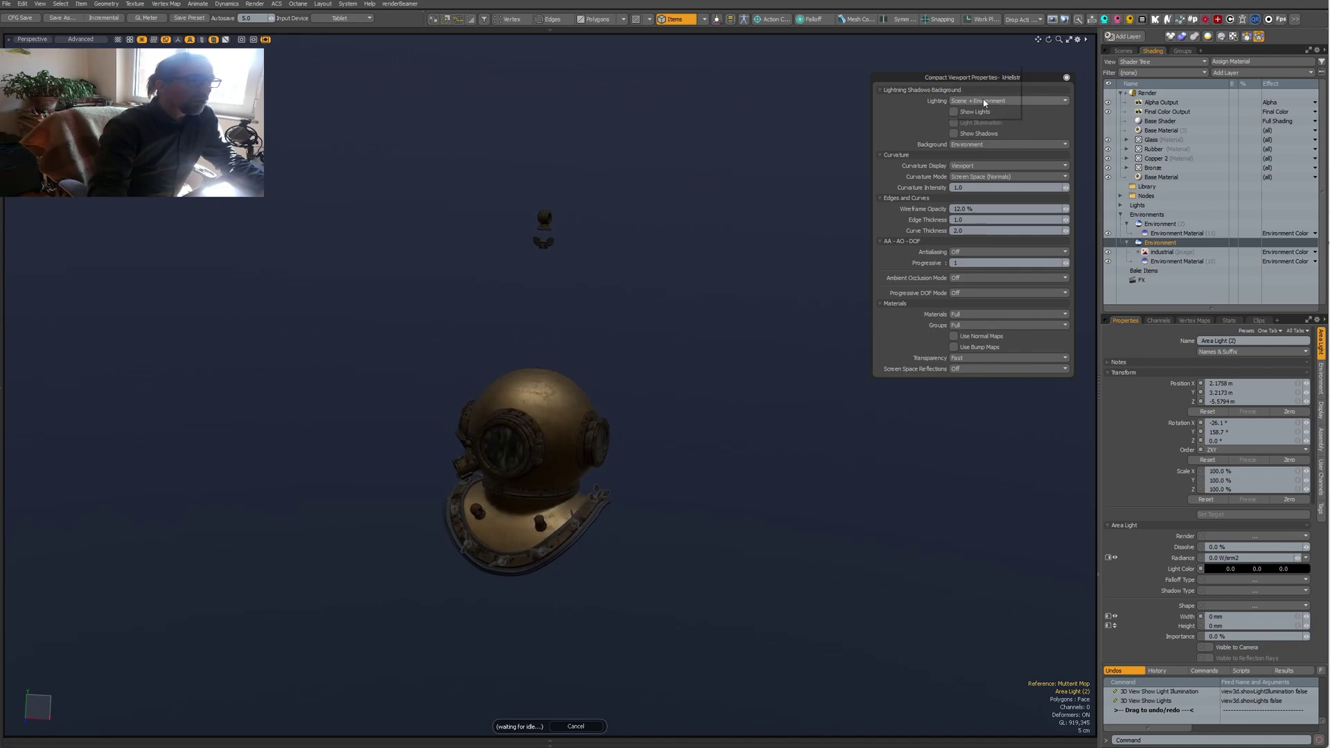
pyautogui.press('l')
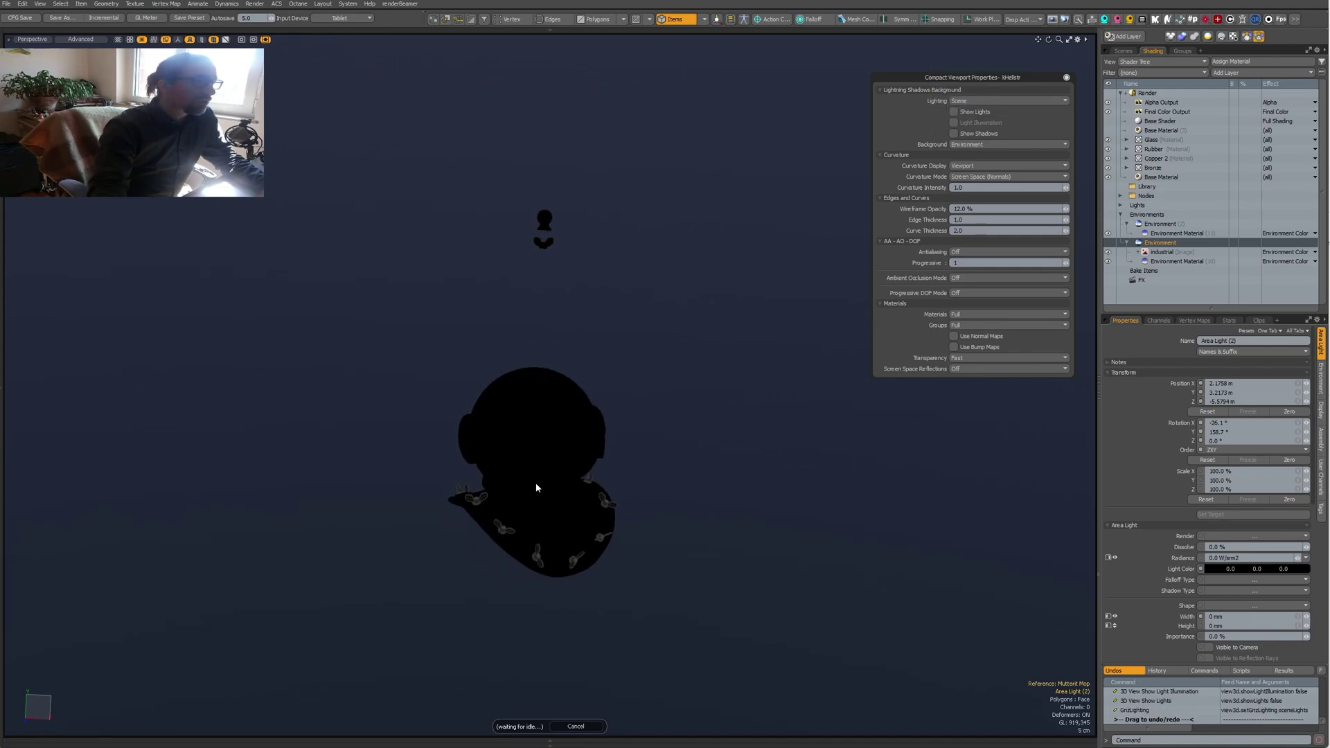
pyautogui.scroll(5, 535, 482)
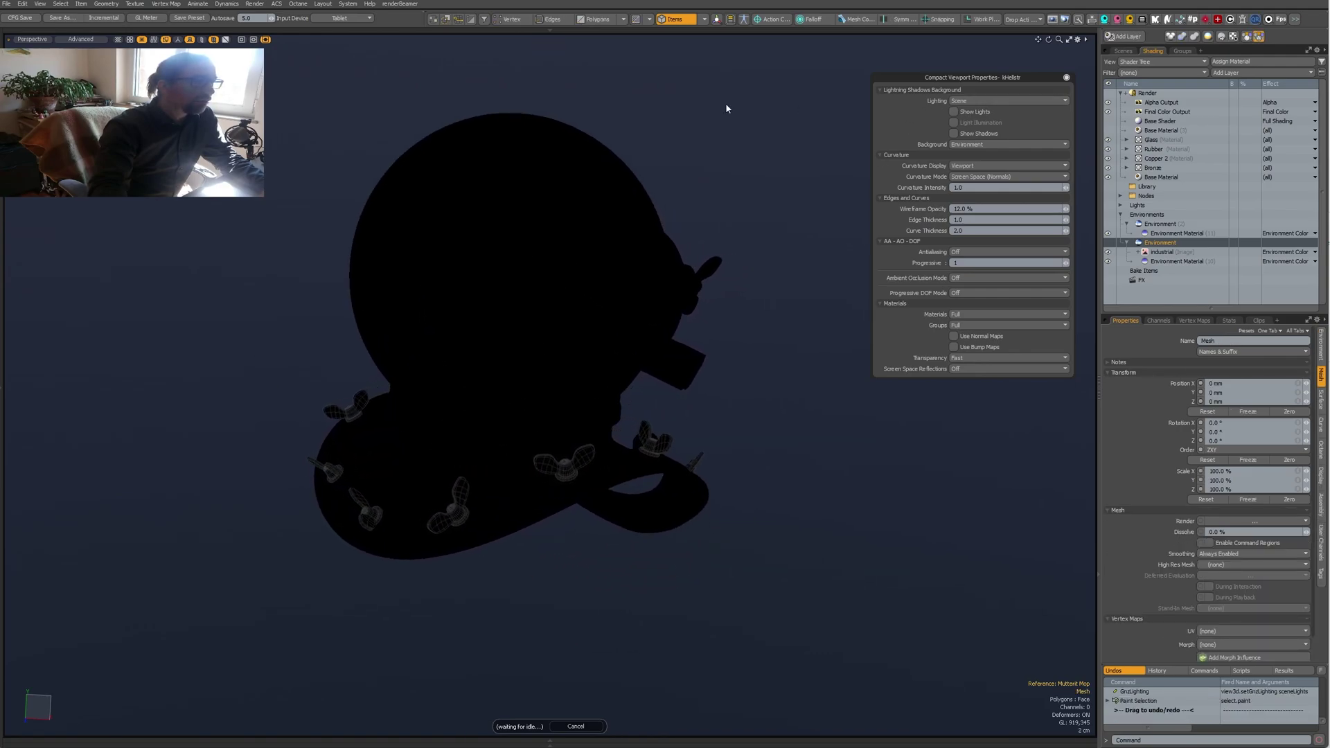
# Enable Show Lights and Light Illumination and view the helmet lit by the scene lights.
pyautogui.click(970, 112)
pyautogui.click(970, 122)
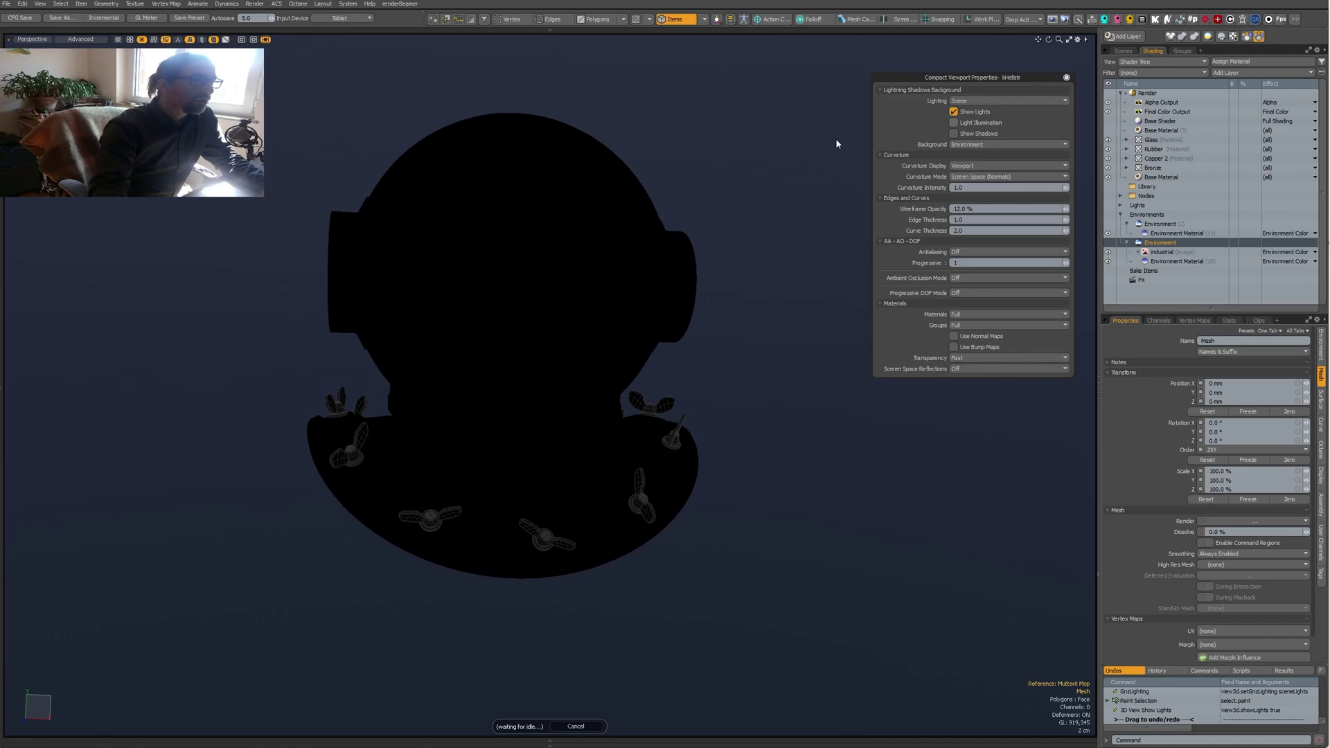
pyautogui.scroll(-4, 690, 259)
pyautogui.scroll(-5, 690, 259)
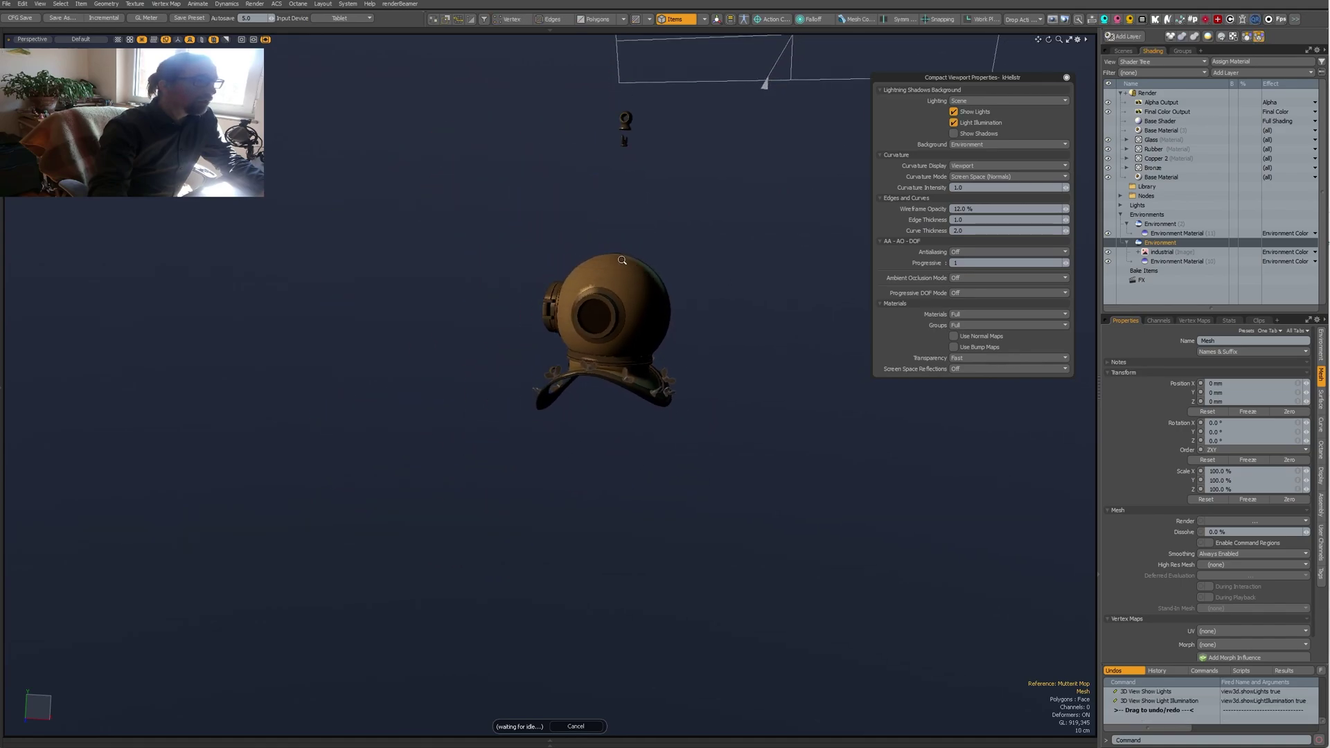
pyautogui.scroll(3, 631, 319)
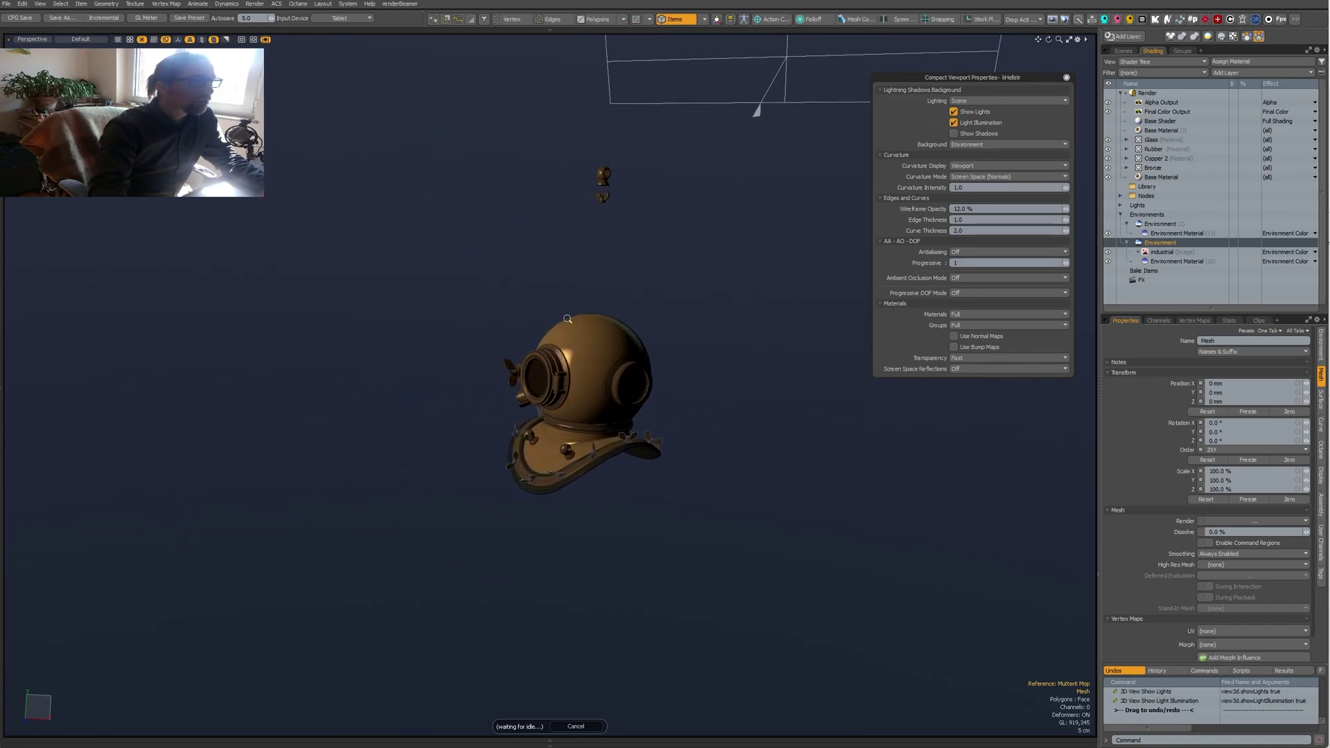
pyautogui.scroll(2, 632, 370)
pyautogui.scroll(2, 632, 371)
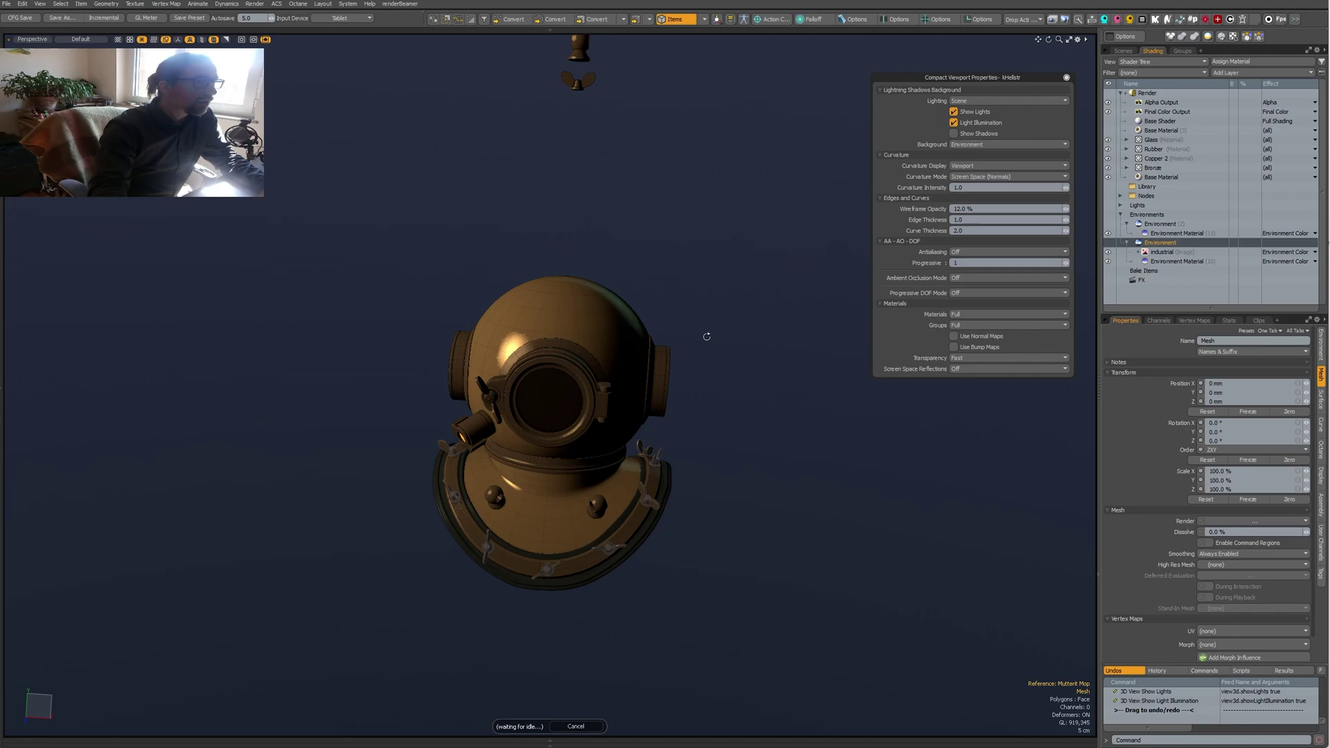
# Set the viewport lighting to Default + Environment and view the helmet's textures up close.
pyautogui.click(1004, 101)
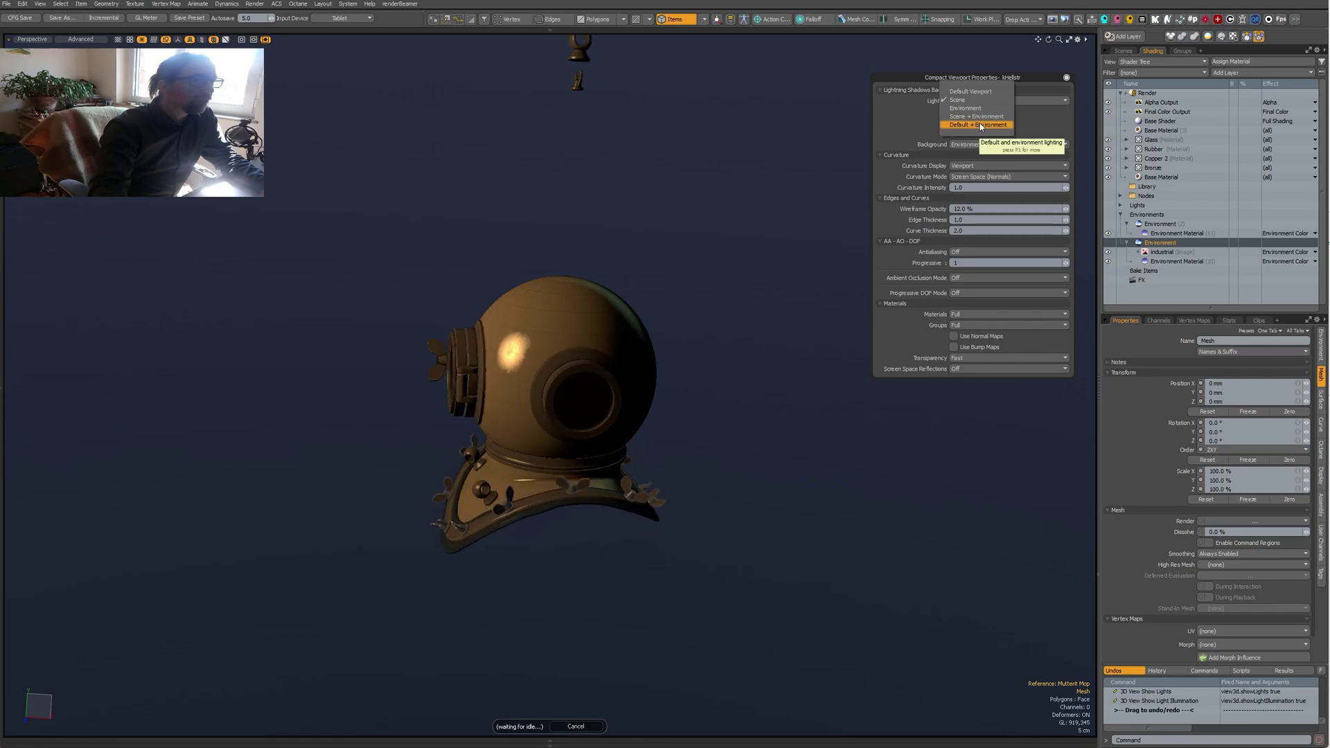
pyautogui.click(979, 124)
pyautogui.scroll(5, 629, 425)
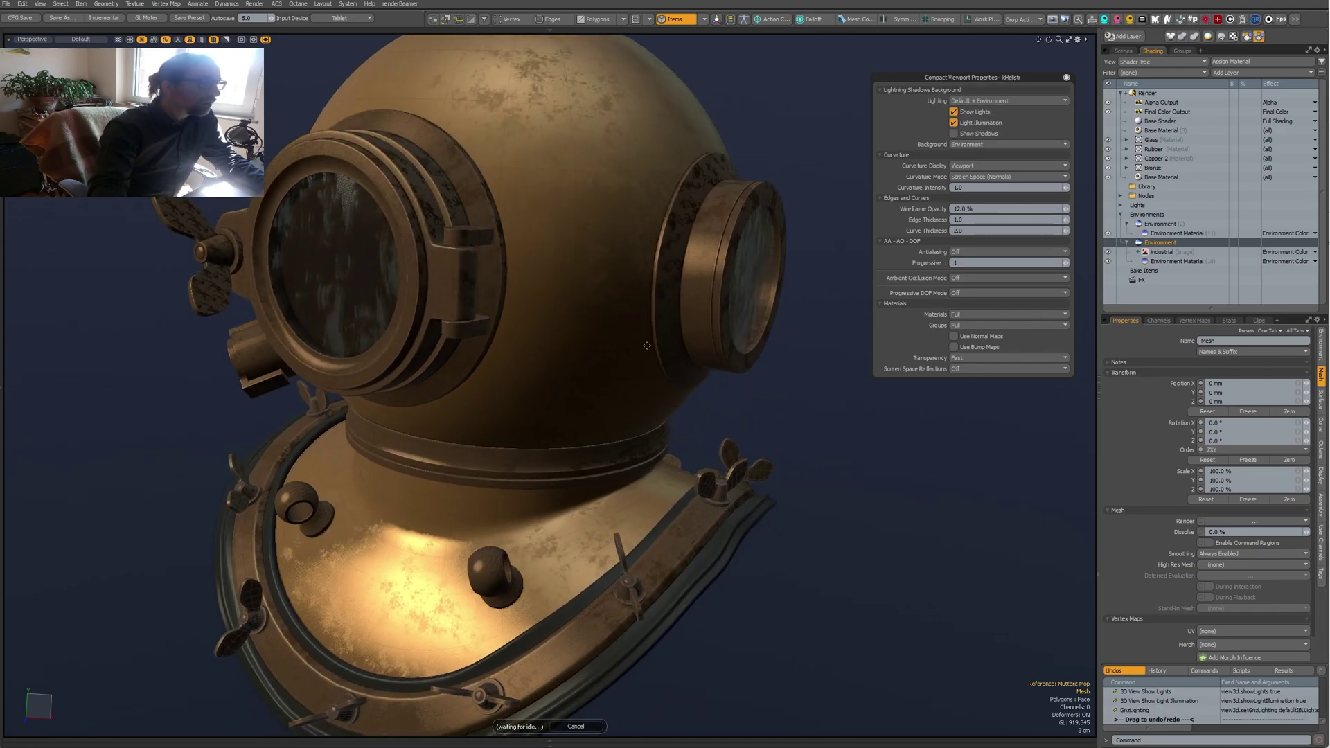
# Enable Show Shadows in the viewport and clear the item selection.
pyautogui.click(953, 133)
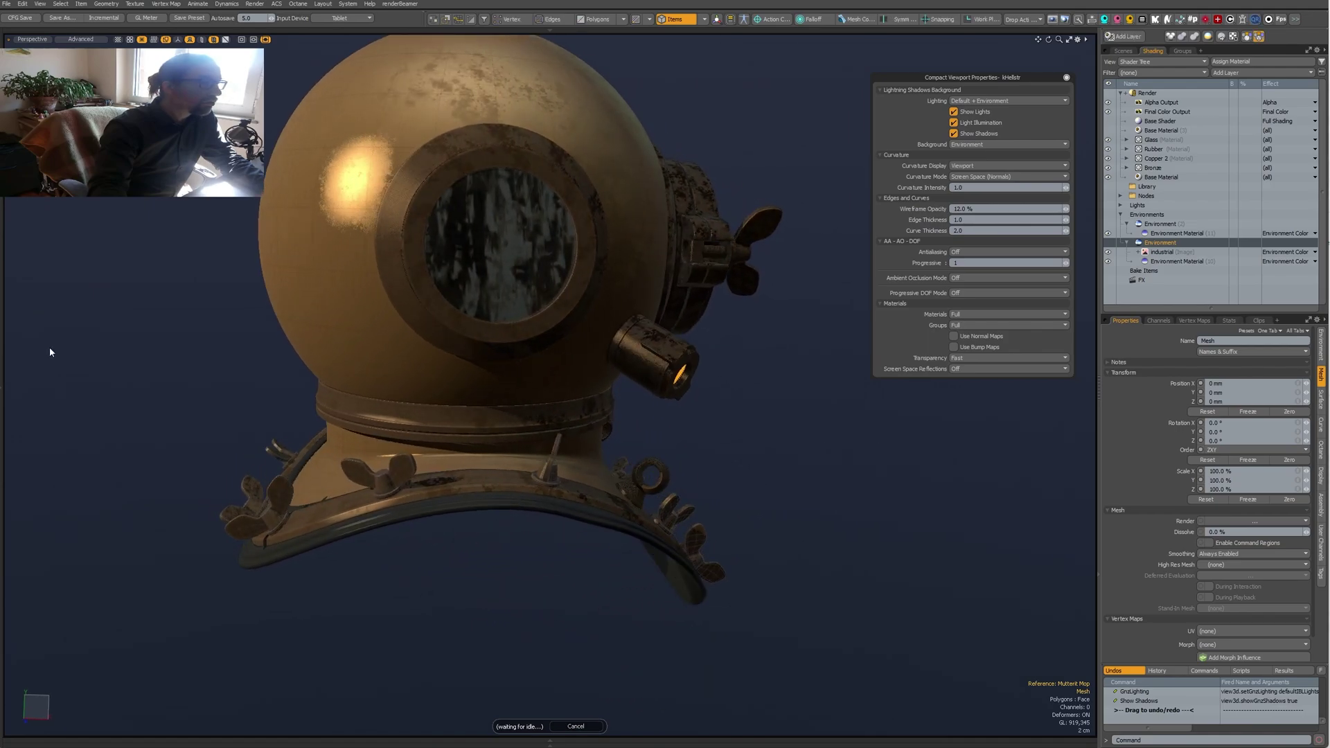
pyautogui.click(48, 346)
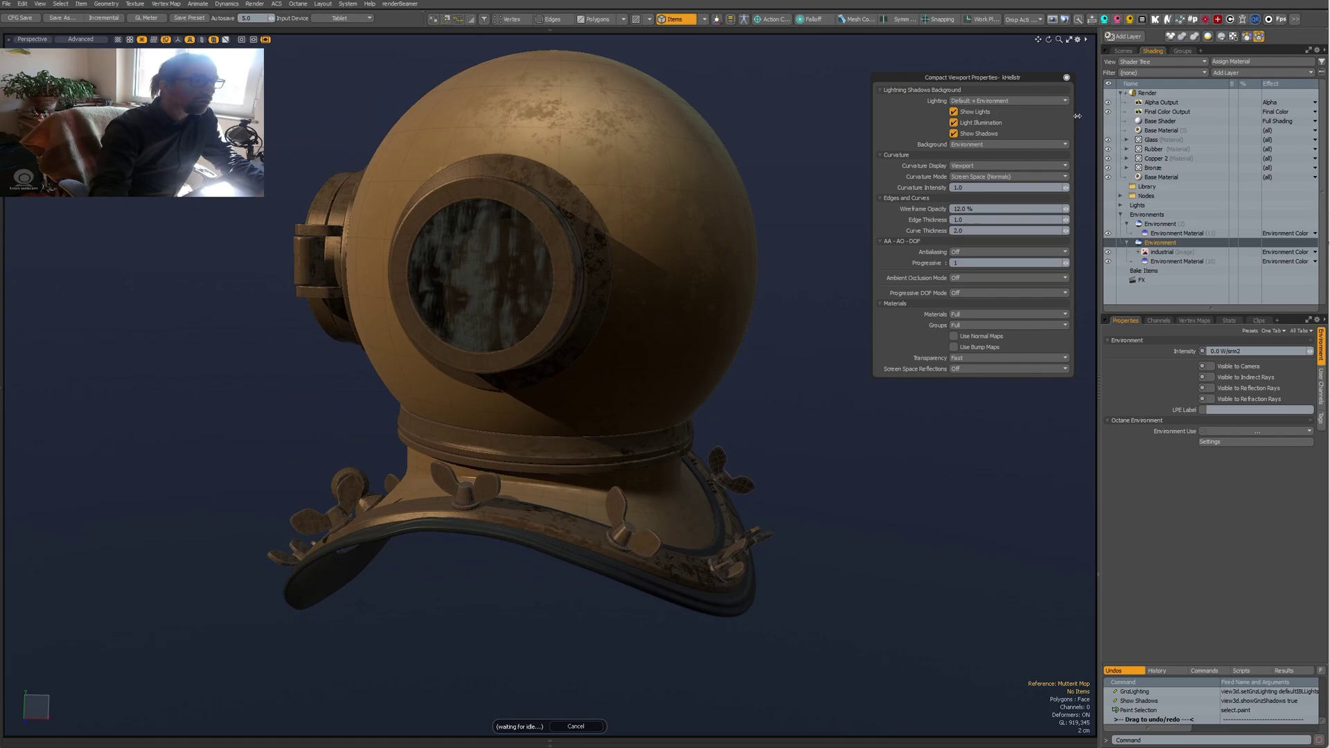
pyautogui.click(1042, 92)
pyautogui.click(1033, 89)
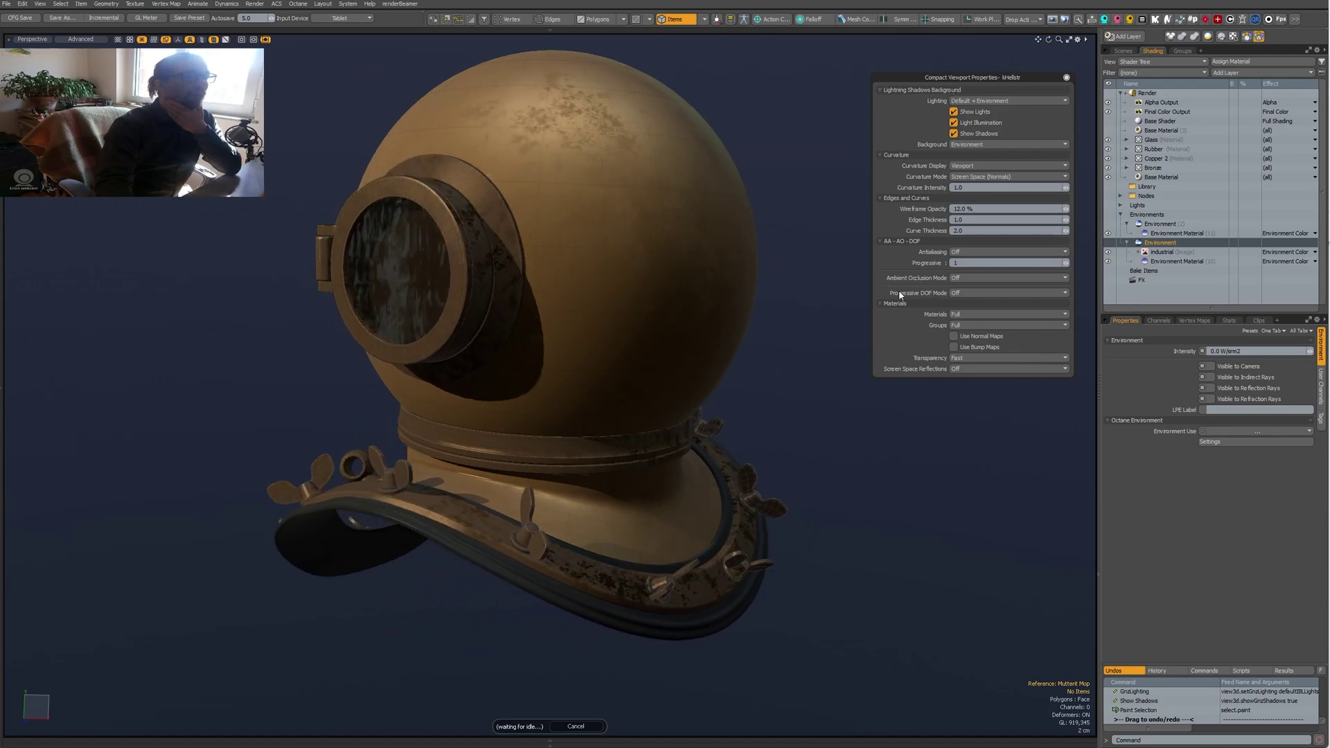
# Try 3x antialiasing in the viewport and switch antialiasing back to Off.
pyautogui.click(963, 252)
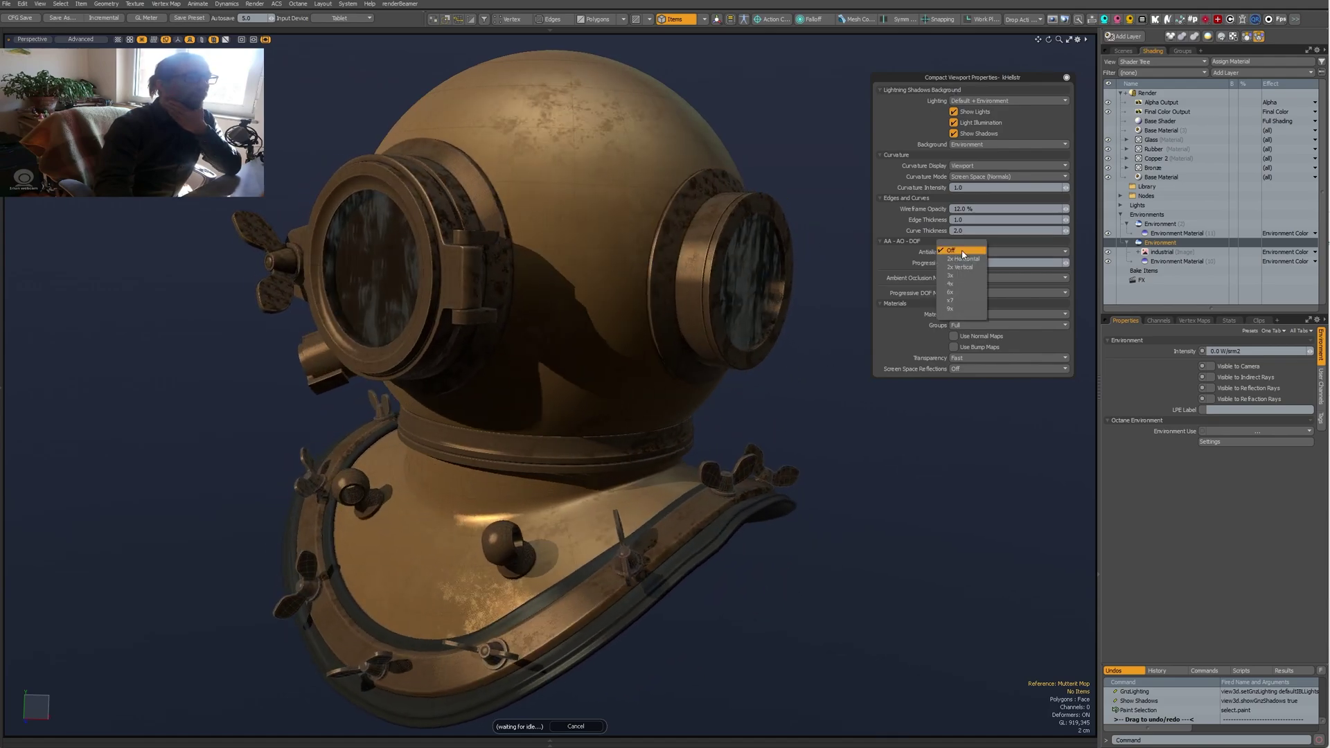
pyautogui.click(958, 276)
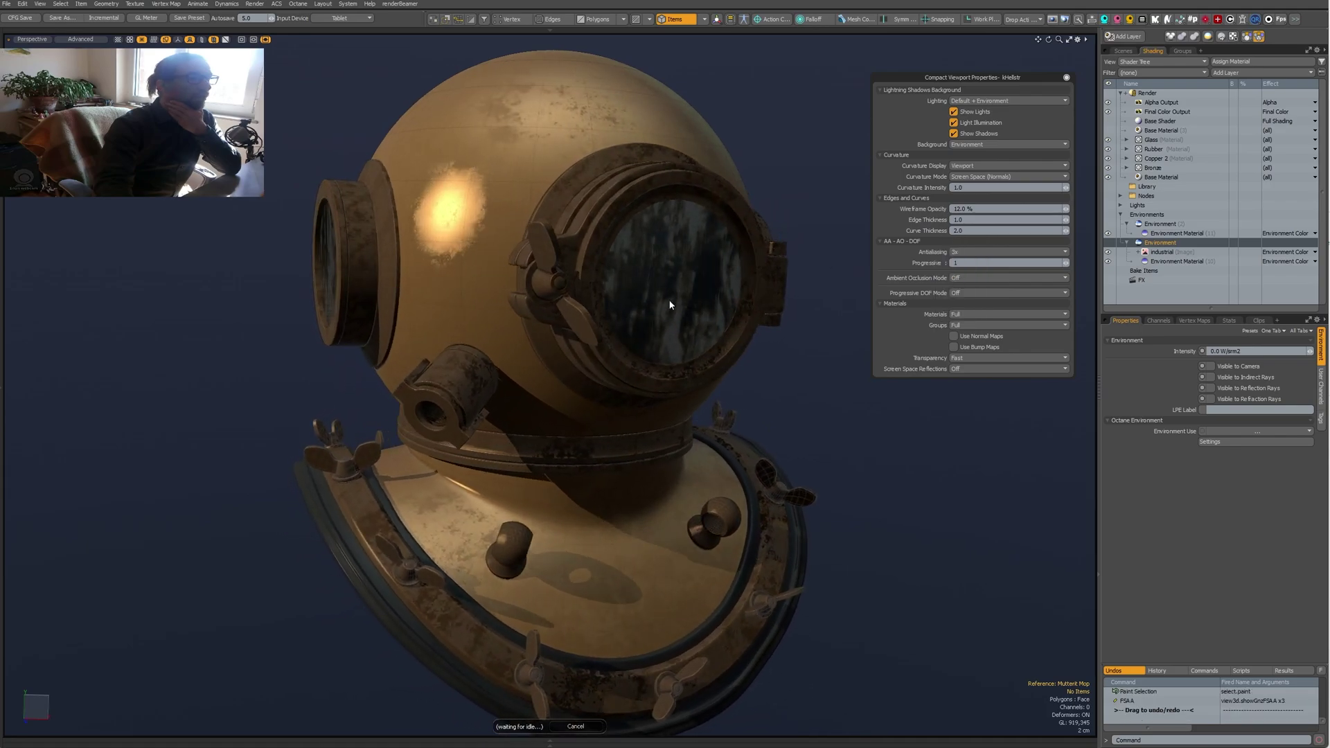
pyautogui.click(966, 253)
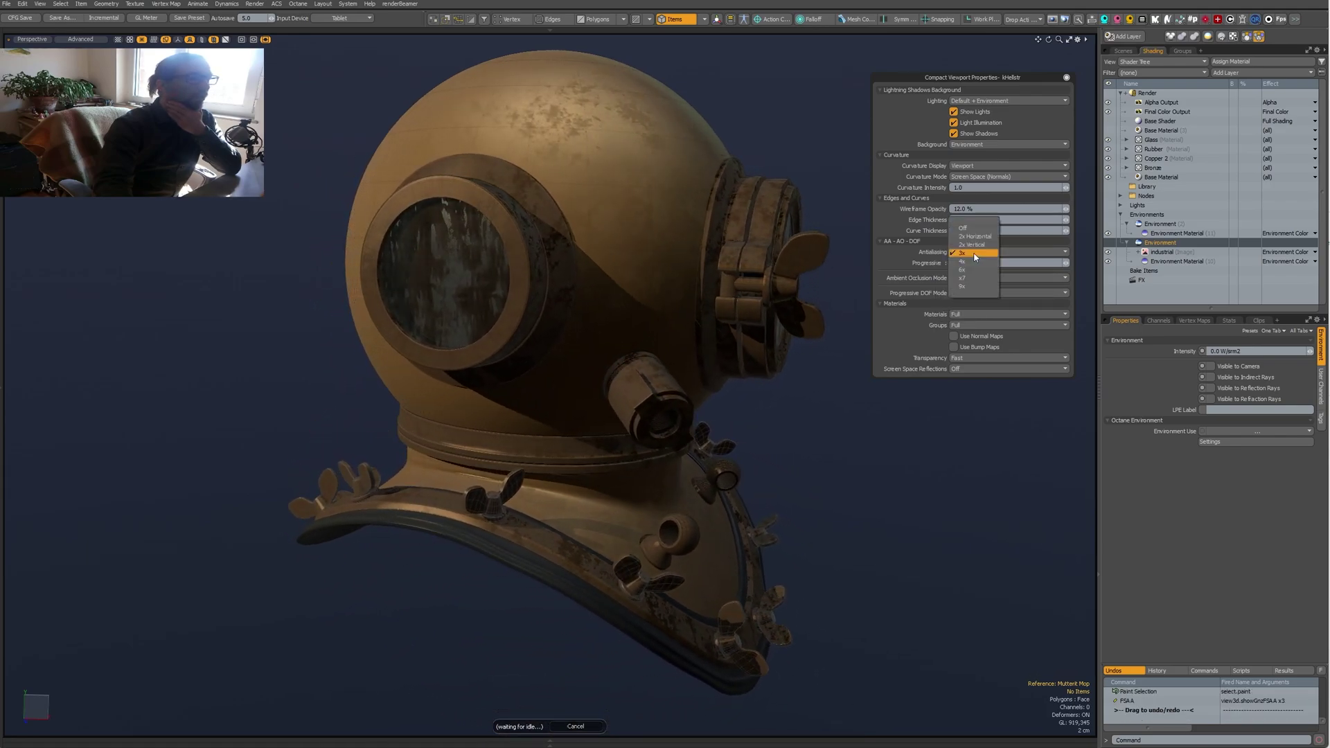
pyautogui.click(976, 227)
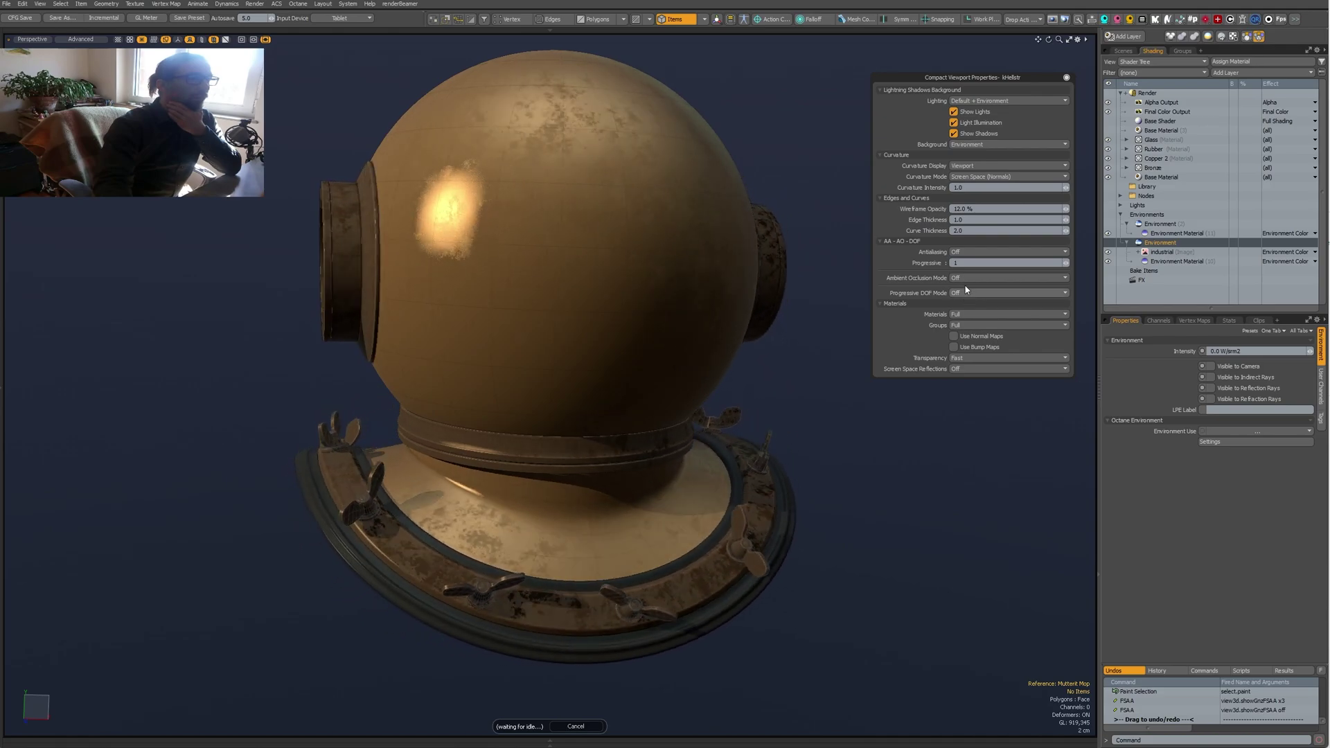
# Set the progressive antialiasing value to 8 and inspect the edges around the front porthole up close.
pyautogui.click(971, 263)
pyautogui.write('8')
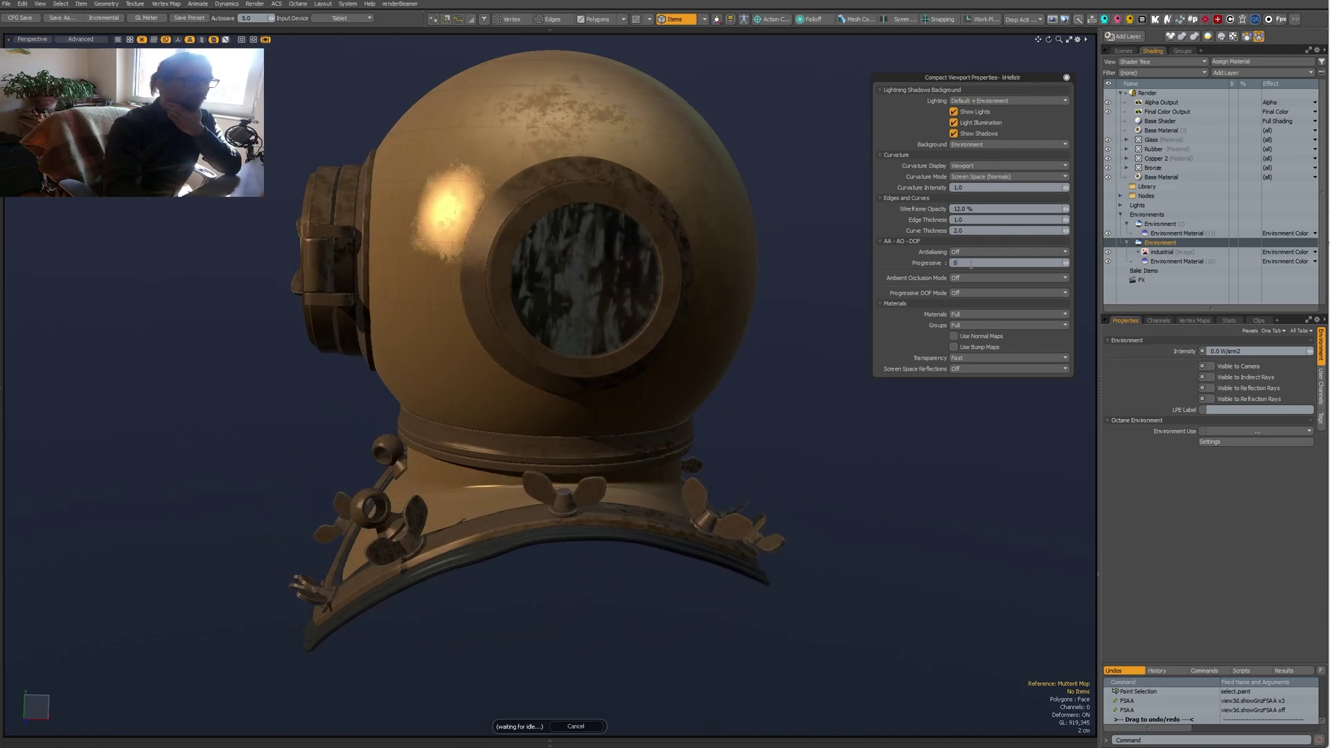
pyautogui.press('Return')
pyautogui.click(264, 338)
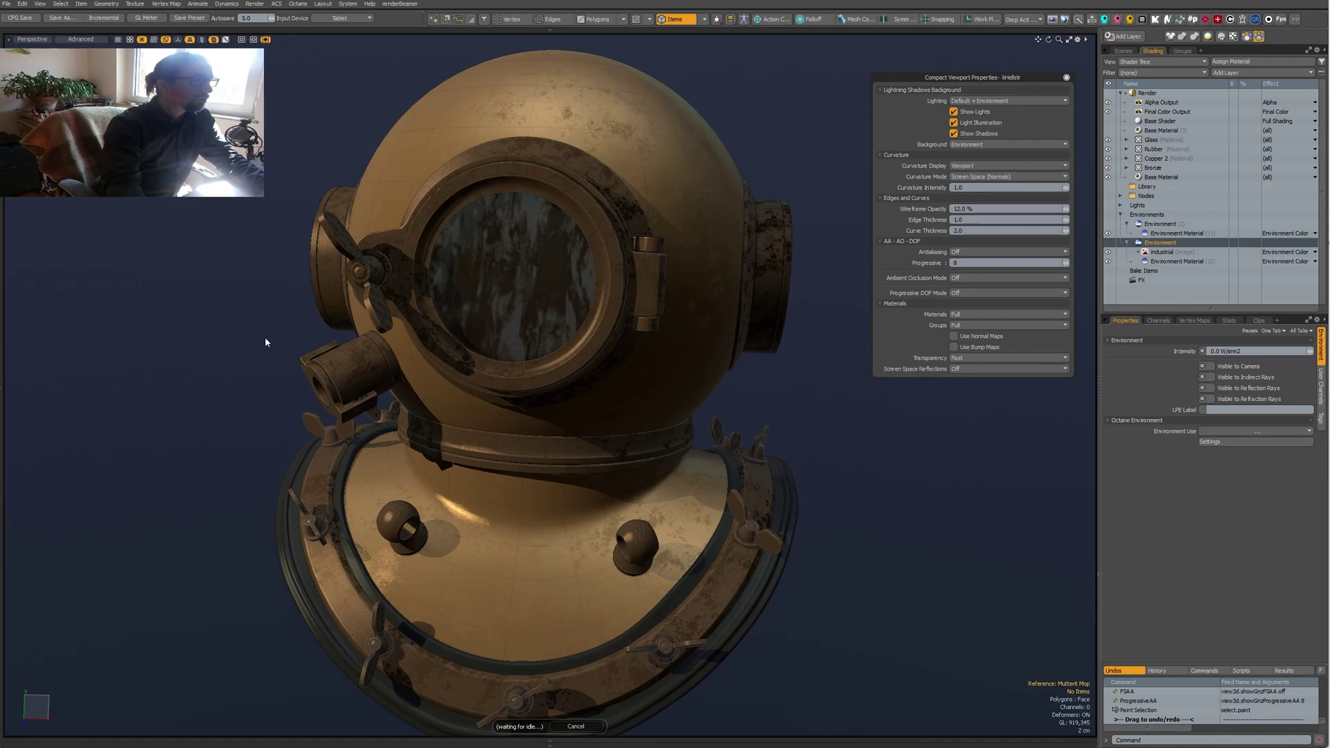
pyautogui.scroll(6, 481, 185)
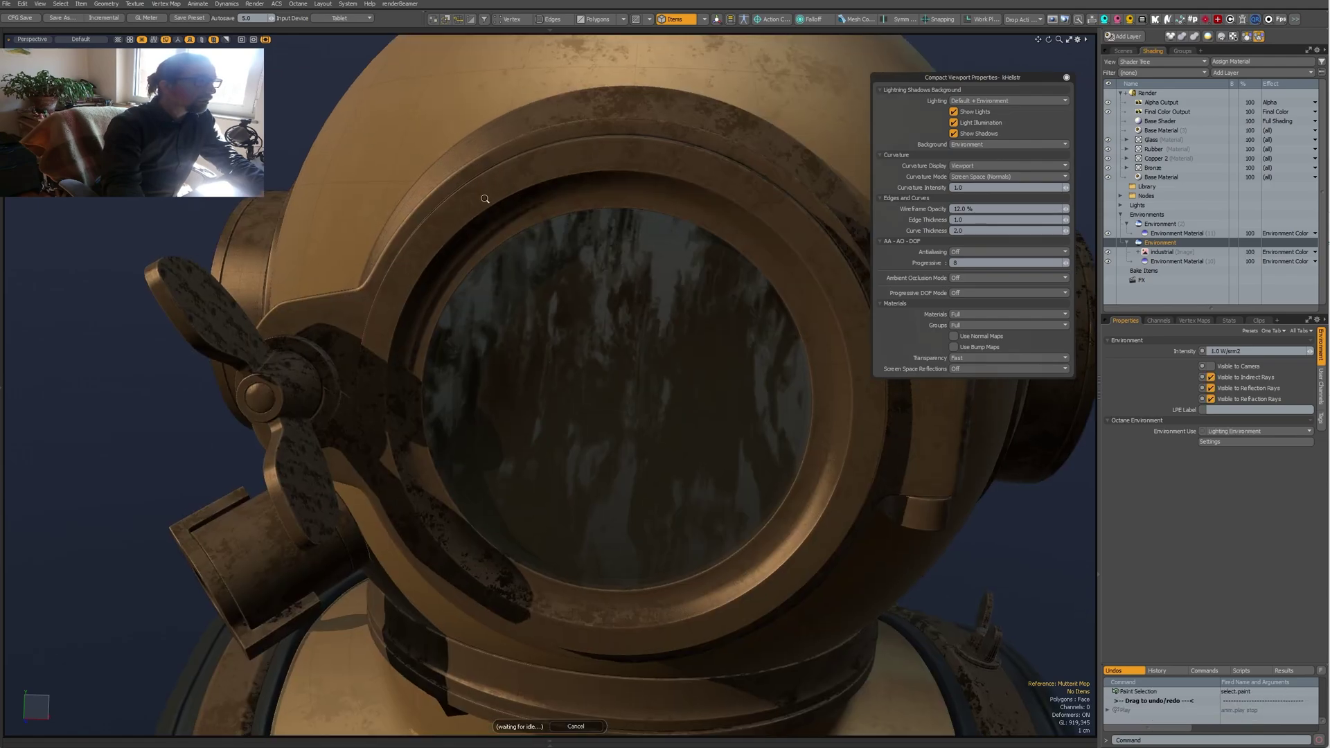
pyautogui.hotkey('ctrl', 'z')
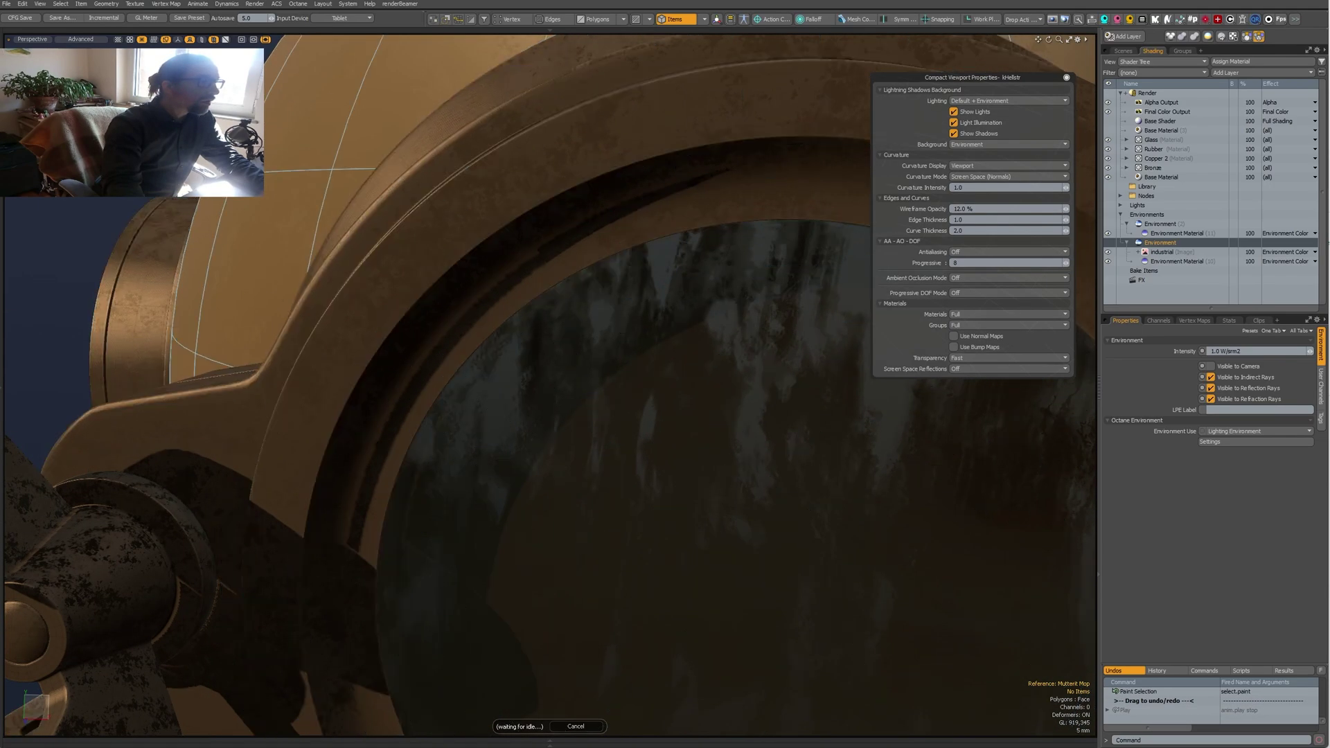
# Set the viewport's ambient occlusion mode to Hybrid with the whole helmet in view.
pyautogui.scroll(-1, 539, 277)
pyautogui.keyDown('ctrl'); pyautogui.keyDown('alt'); pyautogui.moveTo(540, 277); pyautogui.dragTo(429, 277); pyautogui.keyUp('alt'); pyautogui.keyUp('ctrl')
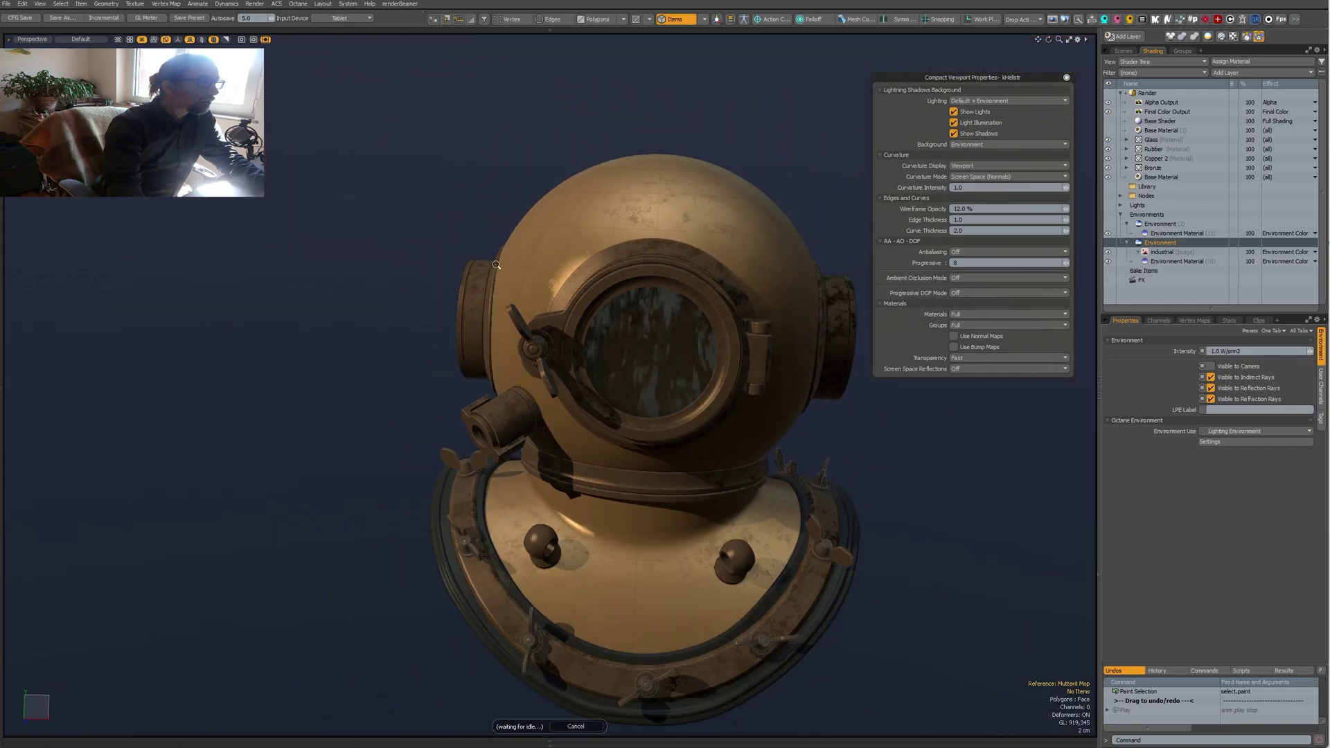
pyautogui.moveTo(603, 270)
pyautogui.keyDown('alt'); pyautogui.mouseDown()
pyautogui.moveTo(531, 229)
pyautogui.moveTo(500, 234)
pyautogui.moveTo(727, 239)
pyautogui.mouseUp(); pyautogui.keyUp('alt')
pyautogui.keyDown('alt'); pyautogui.moveTo(623, 243); pyautogui.dragTo(586, 246); pyautogui.keyUp('alt')
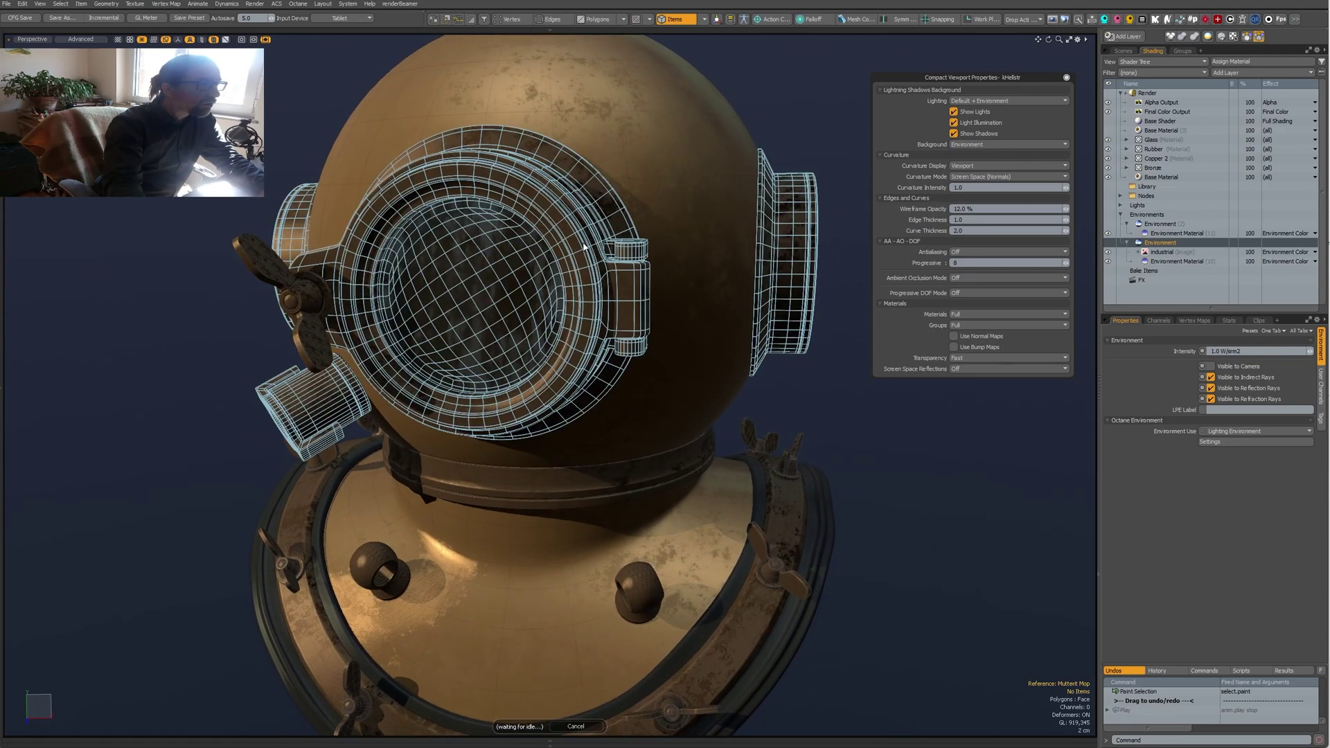
pyautogui.scroll(-2, 753, 103)
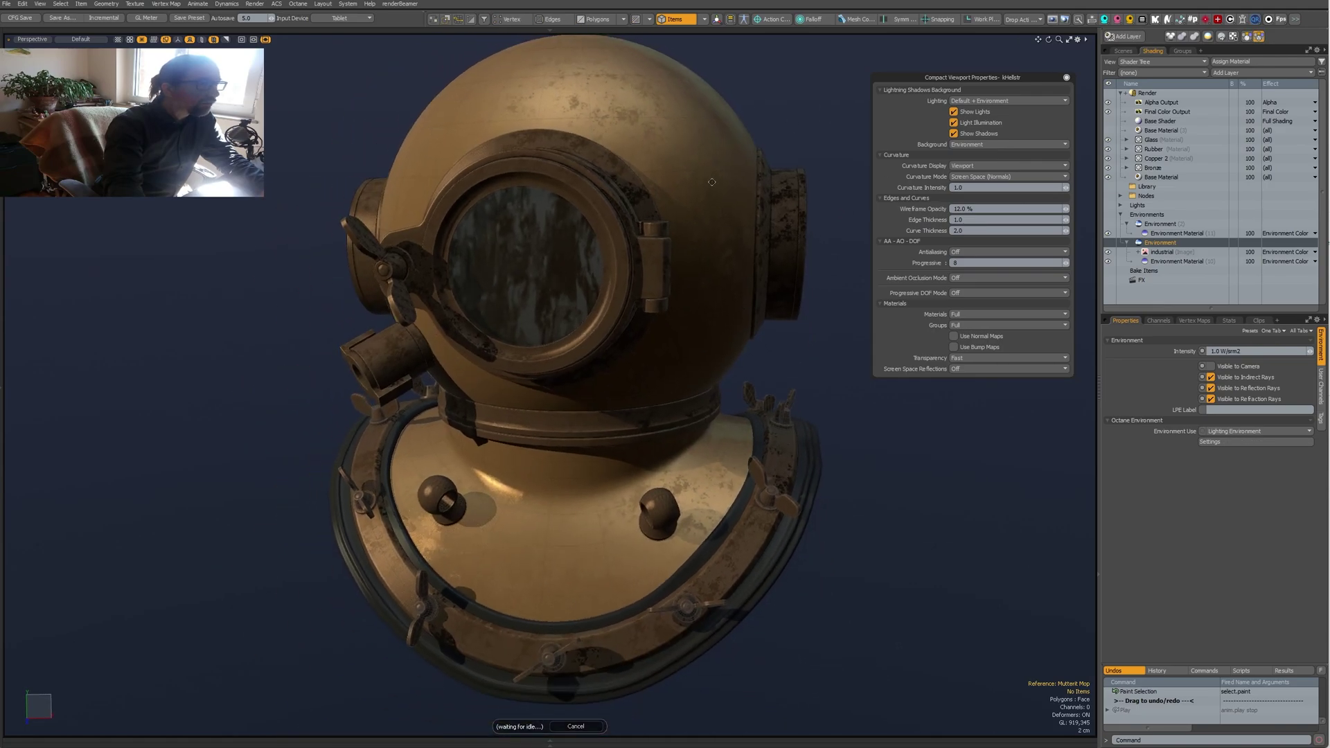
pyautogui.moveTo(496, 356)
pyautogui.keyDown('alt'); pyautogui.keyDown('shift'); pyautogui.mouseDown()
pyautogui.moveTo(496, 336)
pyautogui.moveTo(481, 336)
pyautogui.moveTo(648, 476)
pyautogui.mouseUp(); pyautogui.keyUp('shift'); pyautogui.keyUp('alt')
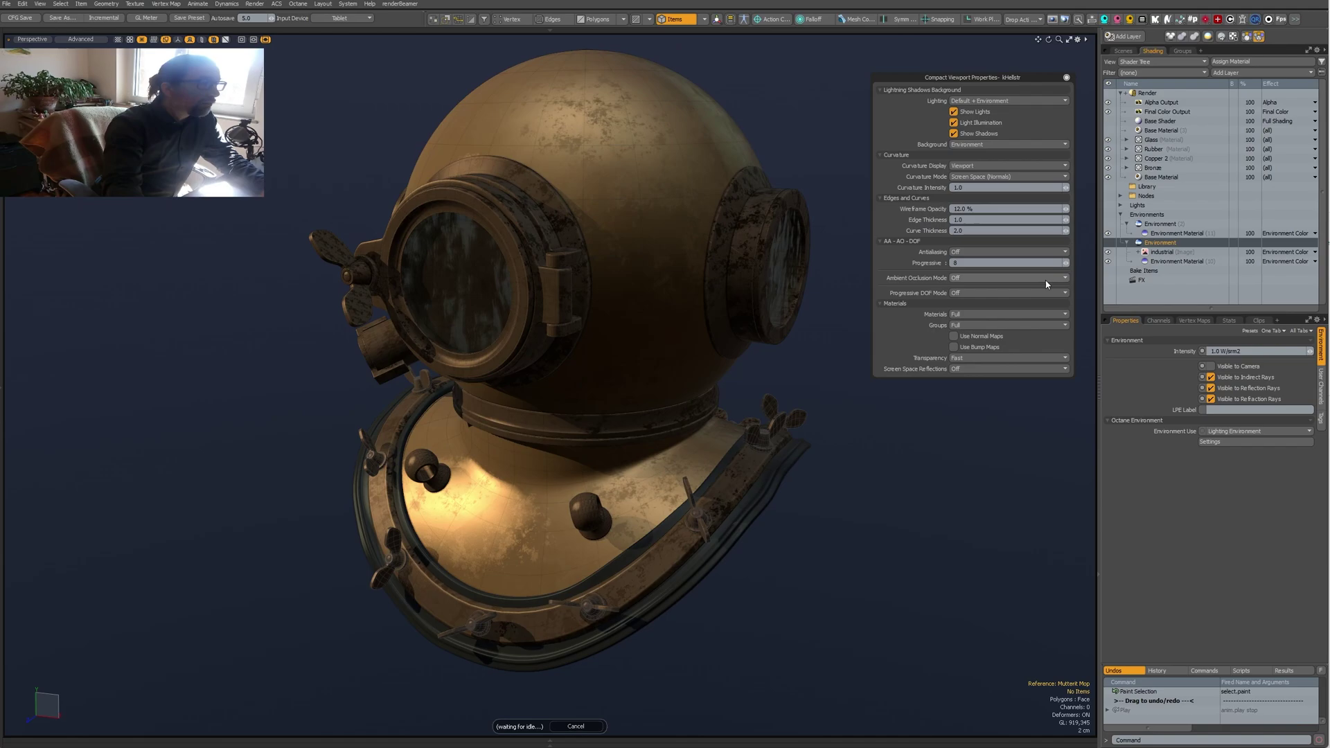
pyautogui.click(1009, 280)
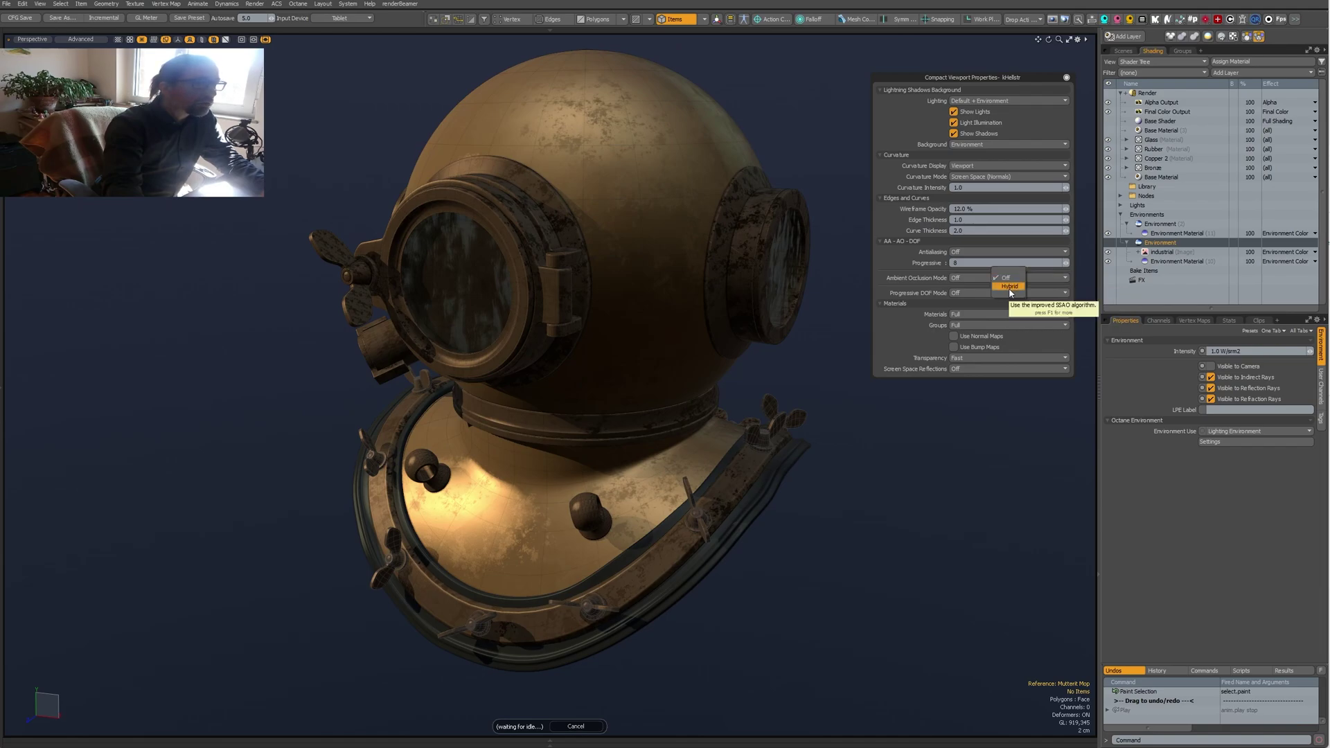
pyautogui.click(1009, 288)
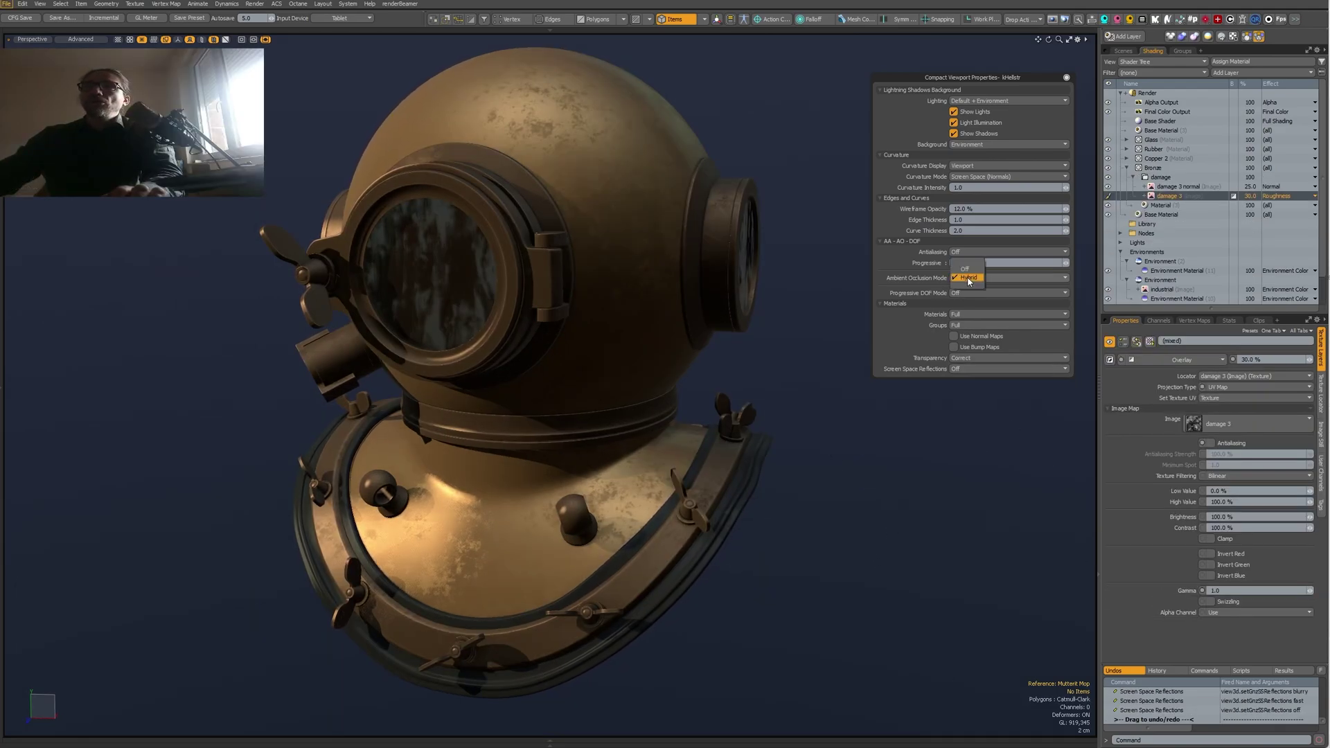
# Compare ambient occlusion Off against Hybrid, including up close on the front porthole's hinge, and finish on Hybrid.
pyautogui.click(966, 268)
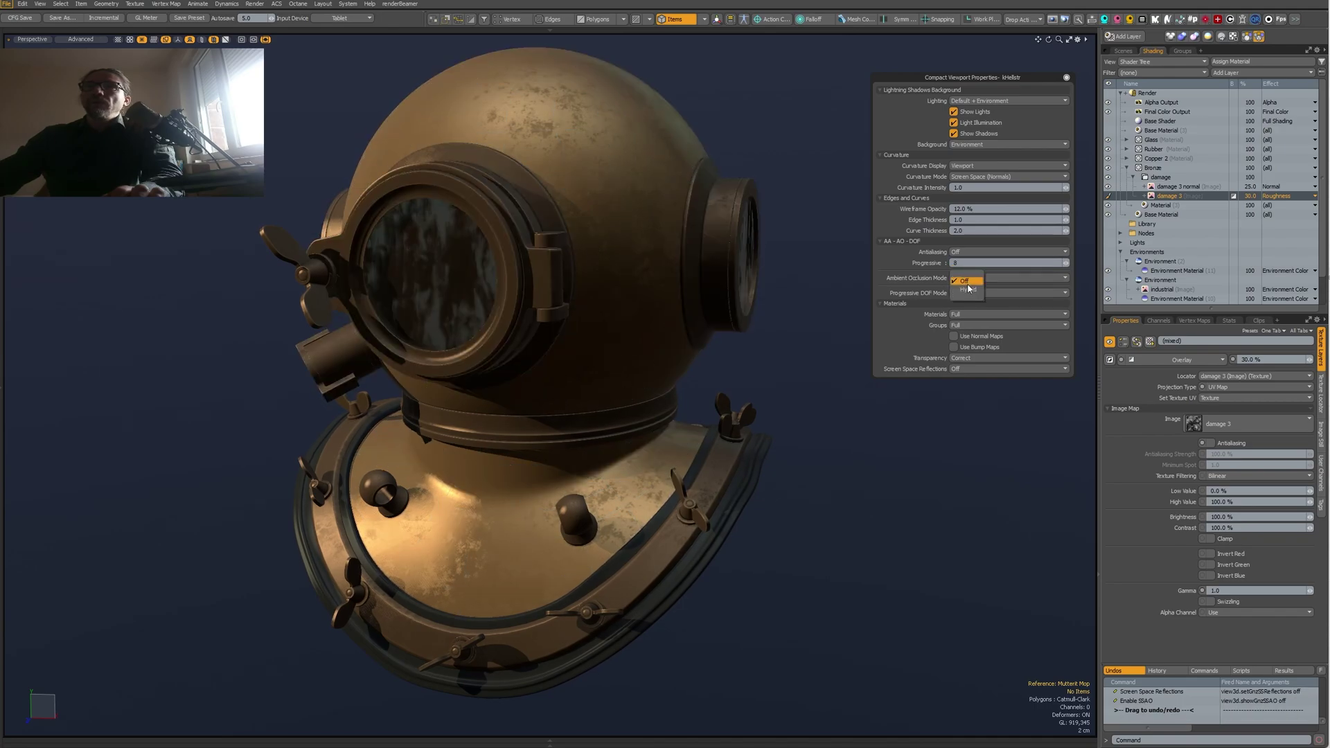
pyautogui.click(968, 290)
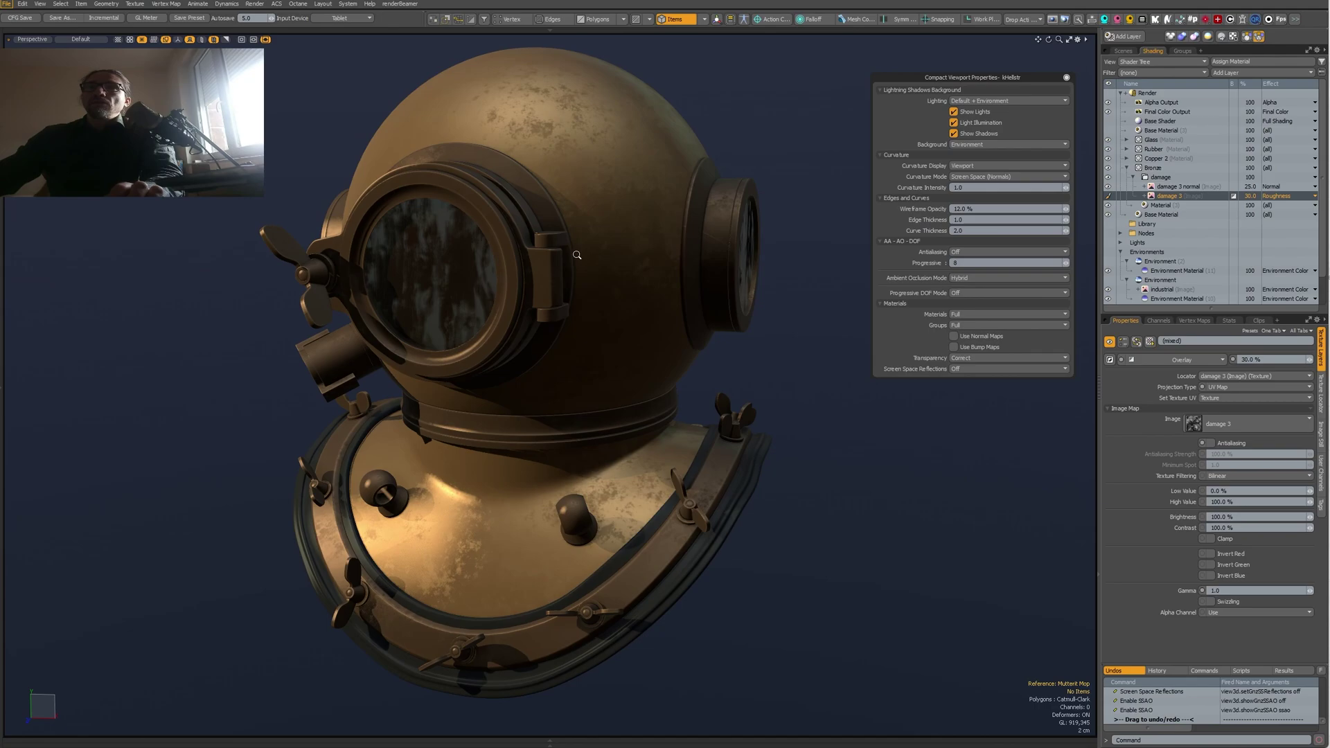
pyautogui.keyDown('ctrl'); pyautogui.keyDown('alt'); pyautogui.moveTo(571, 249); pyautogui.dragTo(776, 248); pyautogui.keyUp('alt'); pyautogui.keyUp('ctrl')
pyautogui.click(995, 279)
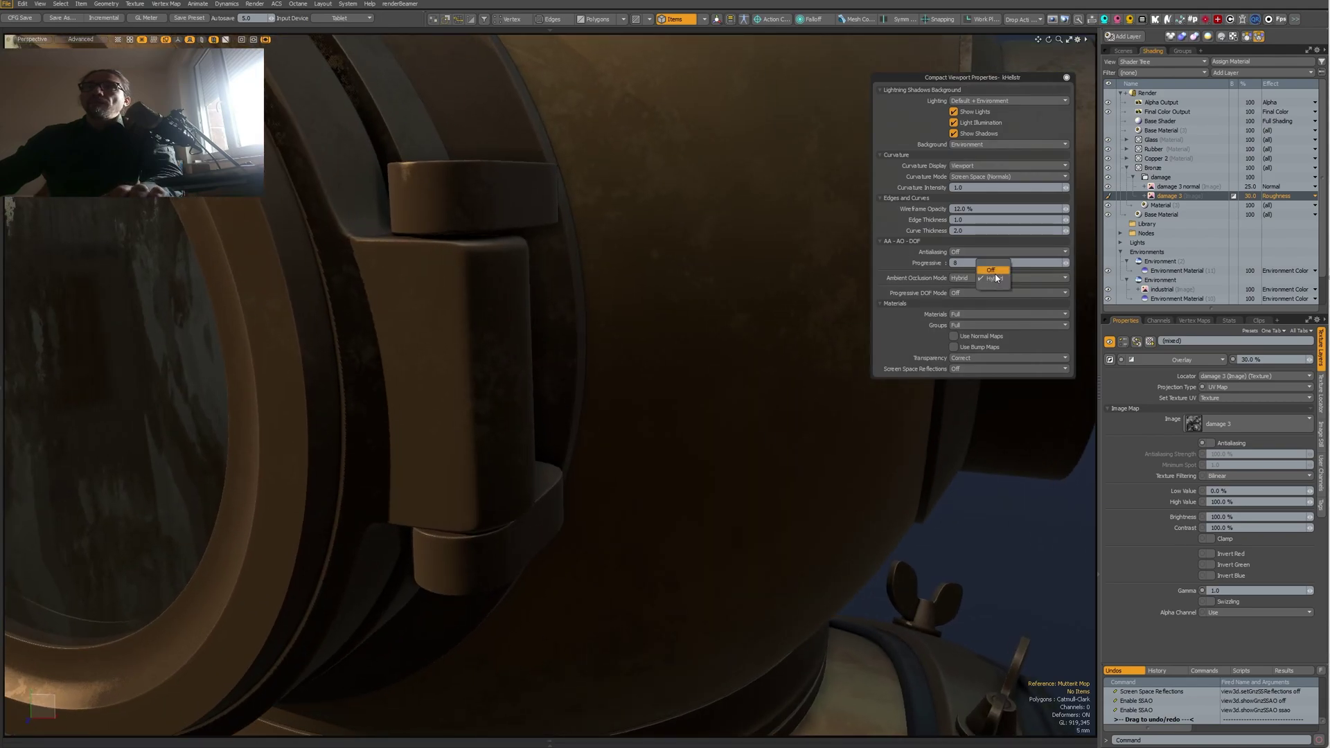
pyautogui.click(996, 276)
pyautogui.click(995, 288)
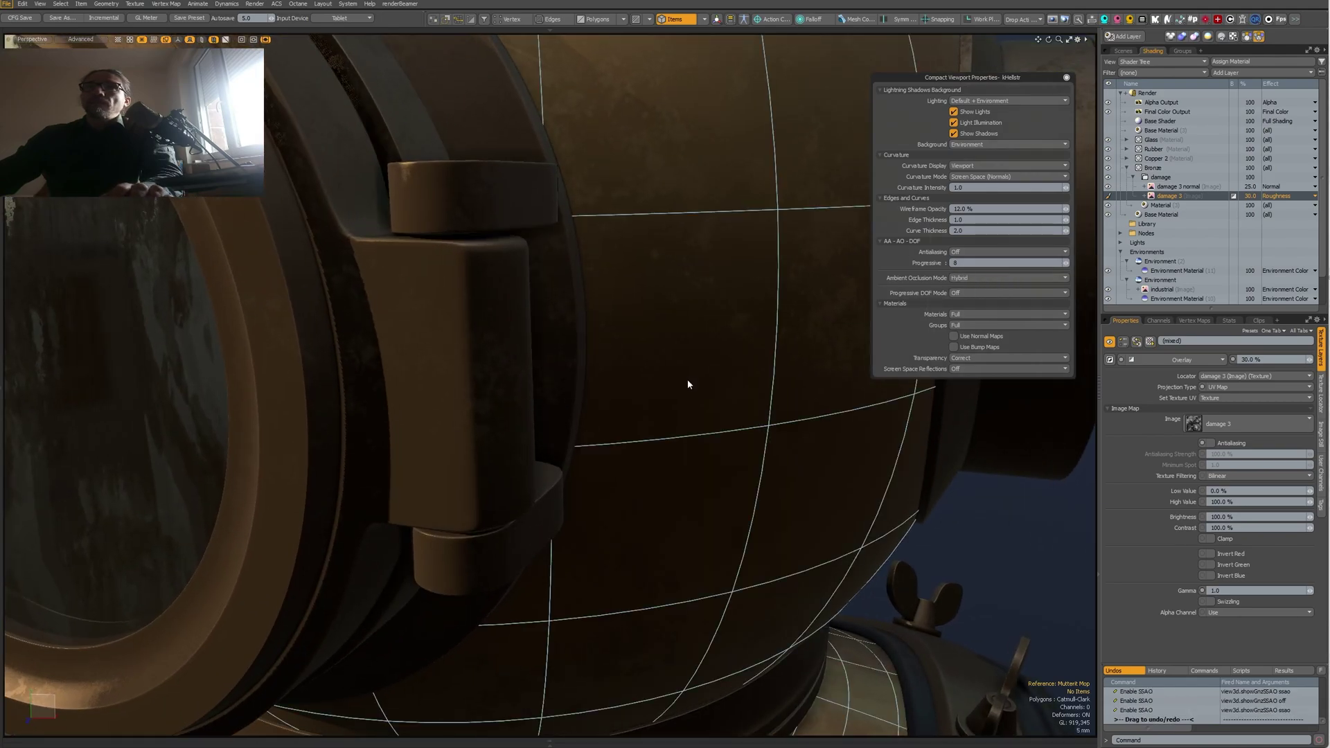
# Try a progressive antialiasing value of 1 on the full helmet view and restore the value to 8.
pyautogui.scroll(-10, 687, 380)
pyautogui.keyDown('alt'); pyautogui.moveTo(592, 243); pyautogui.dragTo(634, 360); pyautogui.keyUp('alt')
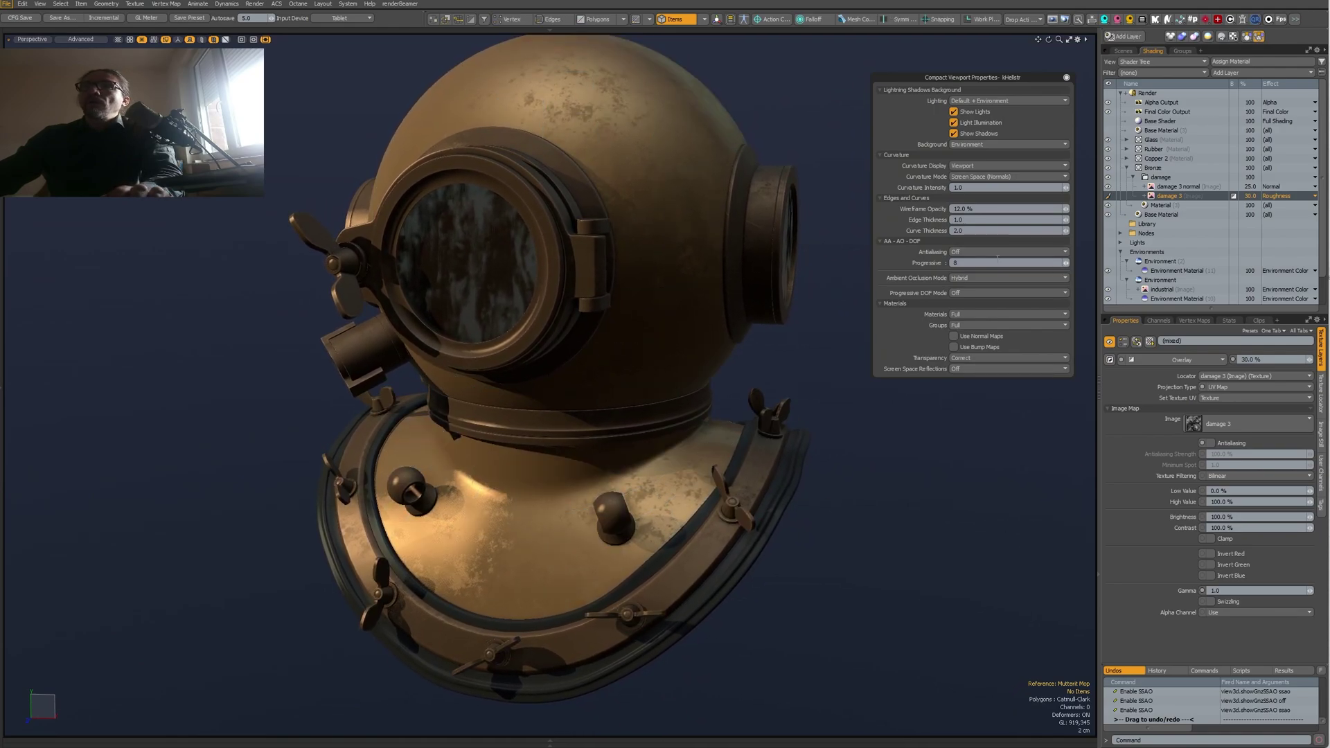
pyautogui.write('1')
pyautogui.press('Return')
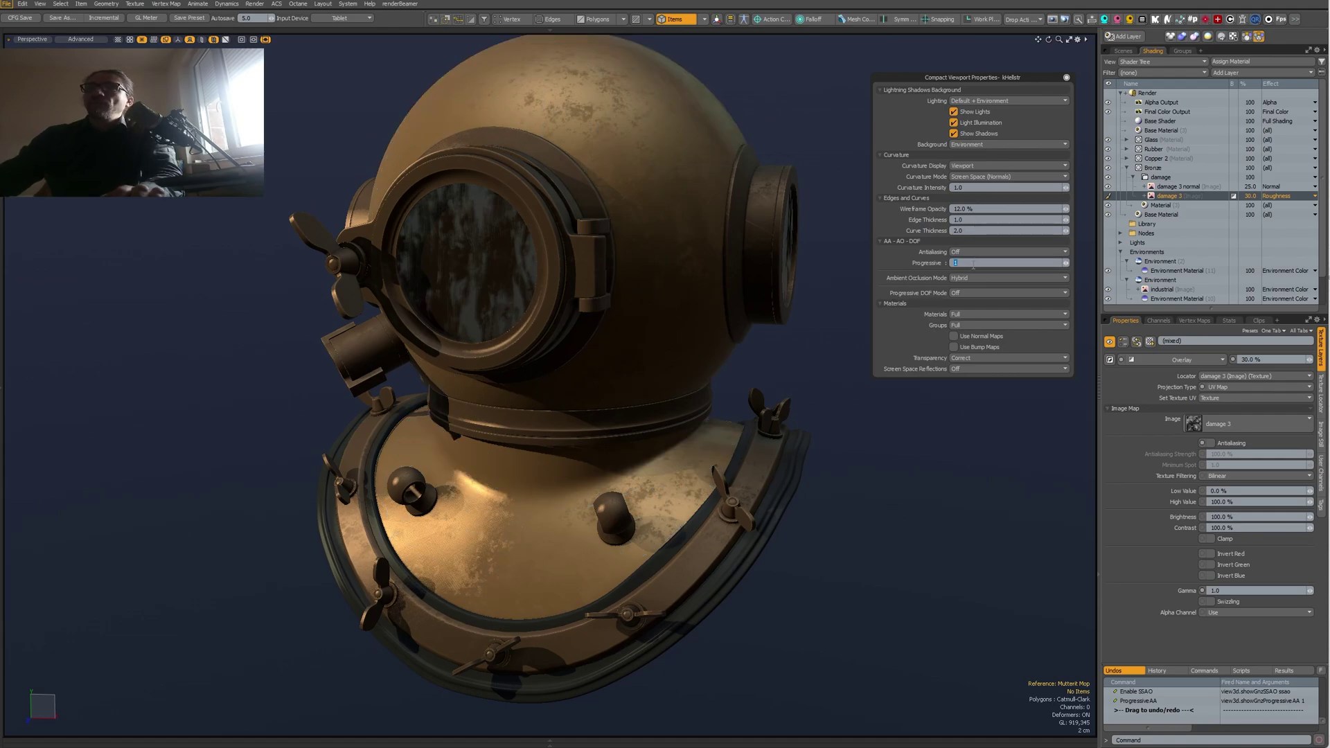
pyautogui.write('8')
pyautogui.press('Return')
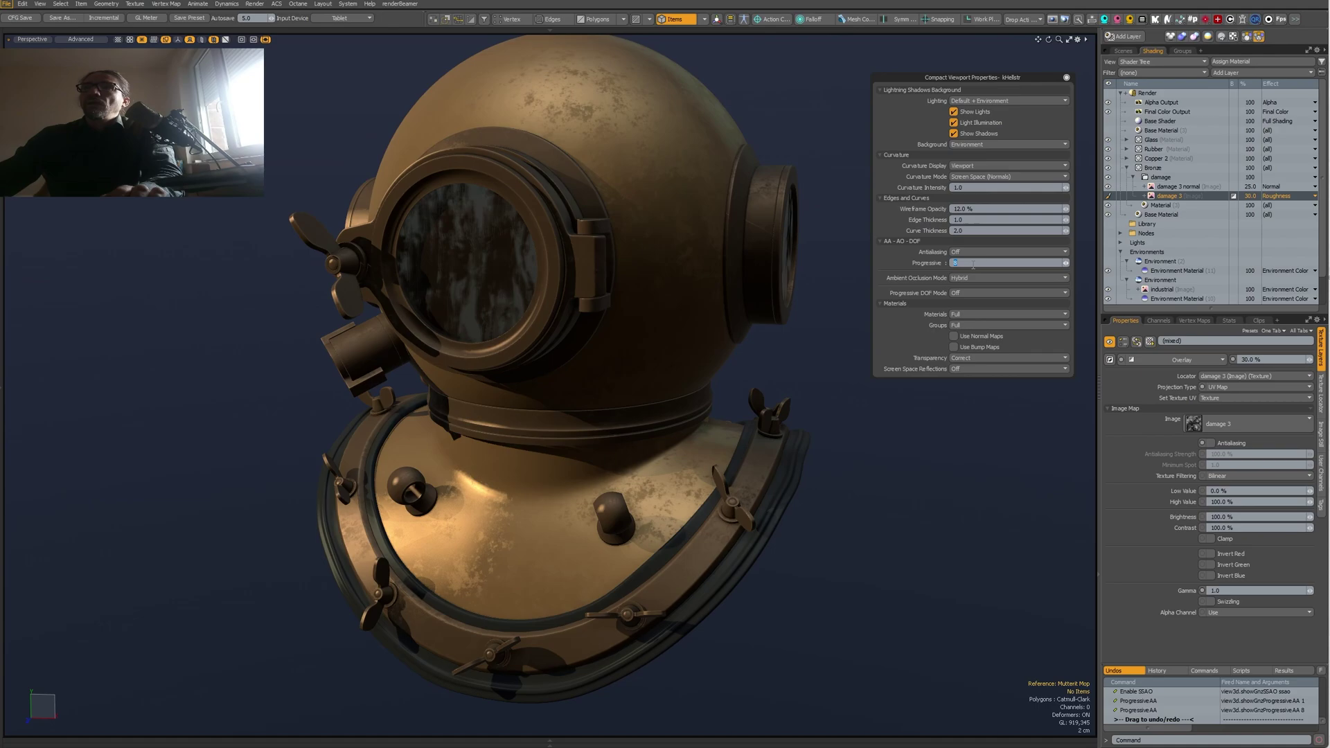
pyautogui.click(988, 436)
# Compare the Basic and Full viewport materials modes on the helmet, finishing on Full.
pyautogui.keyDown('alt'); pyautogui.keyDown('shift'); pyautogui.moveTo(988, 435); pyautogui.dragTo(968, 442); pyautogui.keyUp('shift'); pyautogui.keyUp('alt')
pyautogui.scroll(-1, 871, 518)
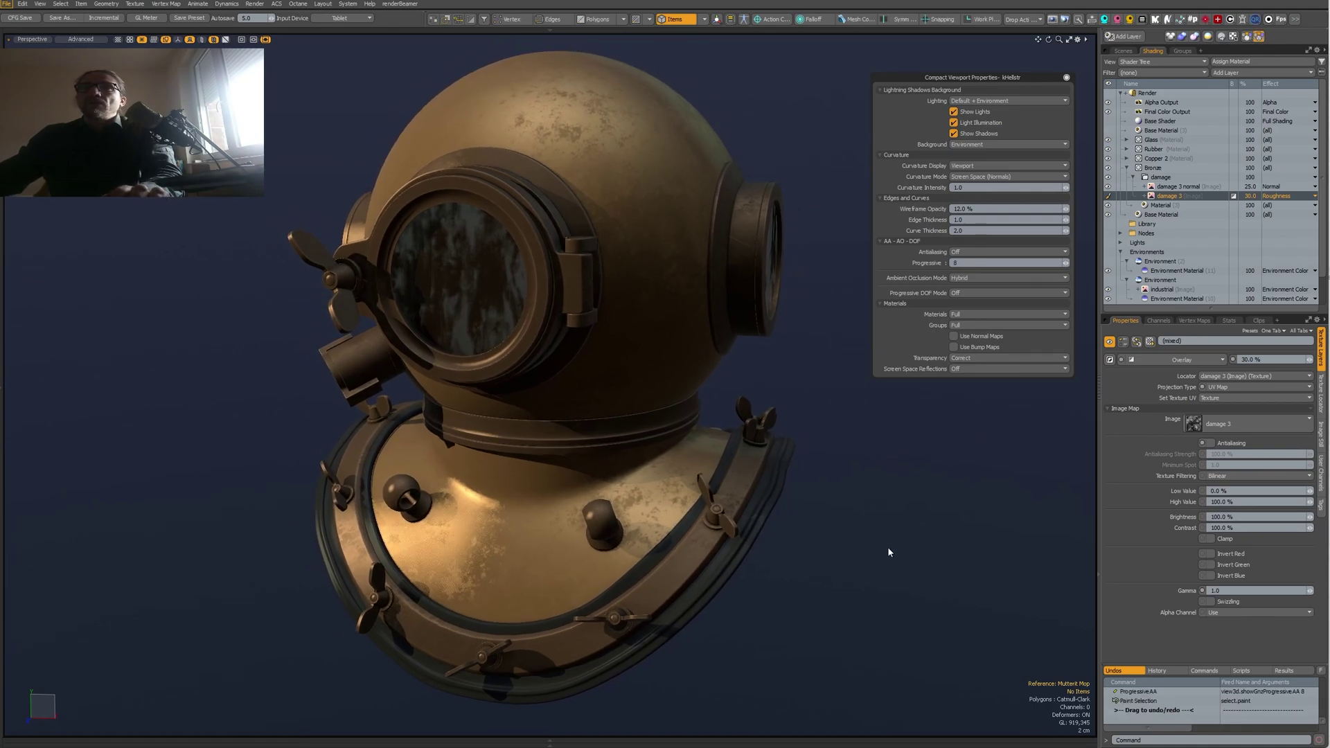
pyautogui.keyDown('alt'); pyautogui.moveTo(891, 543); pyautogui.dragTo(618, 667); pyautogui.keyUp('alt')
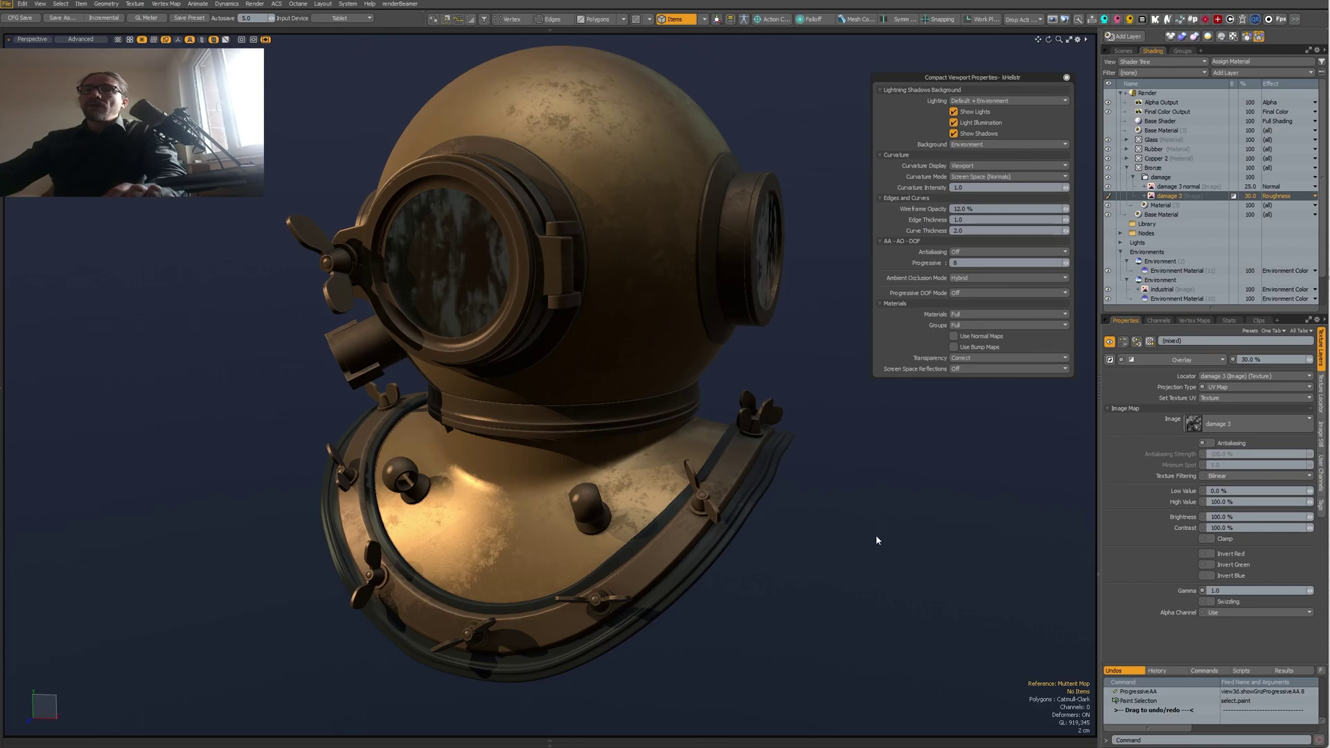
pyautogui.keyDown('alt'); pyautogui.moveTo(849, 536); pyautogui.dragTo(843, 545); pyautogui.keyUp('alt')
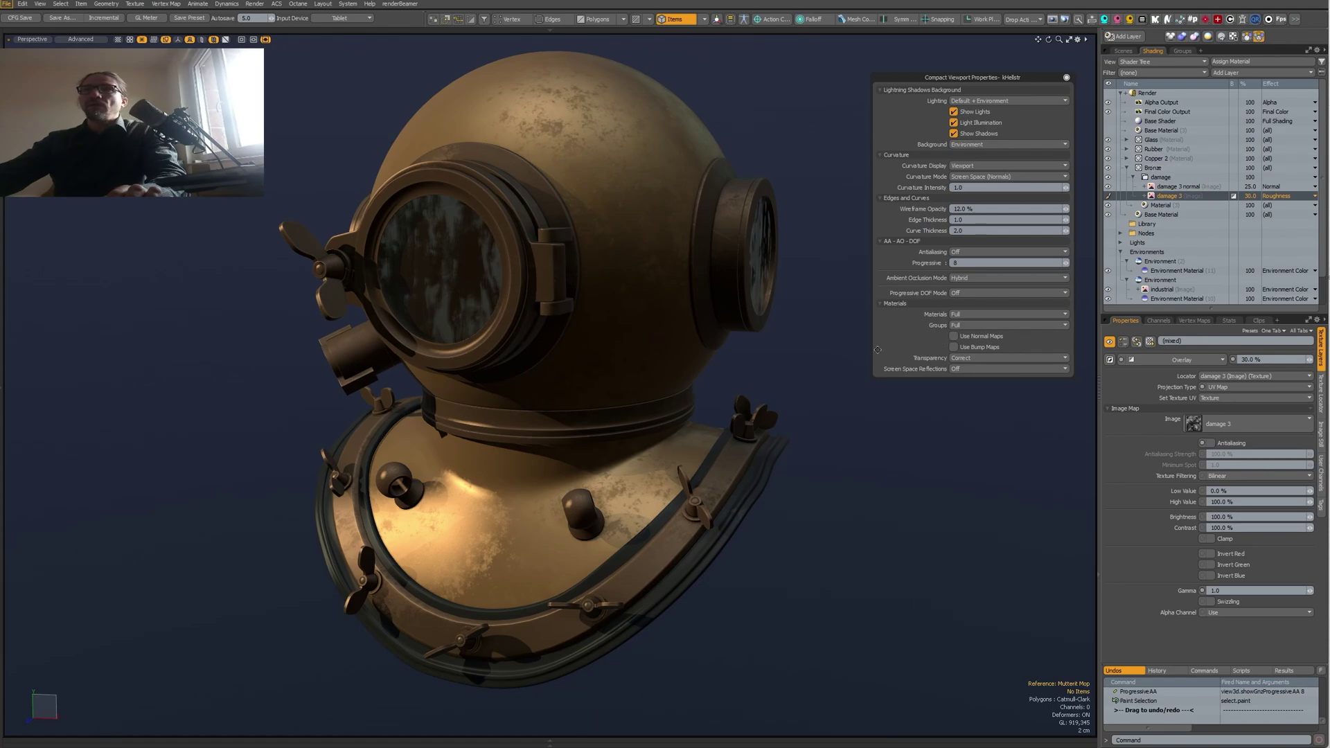
pyautogui.click(961, 317)
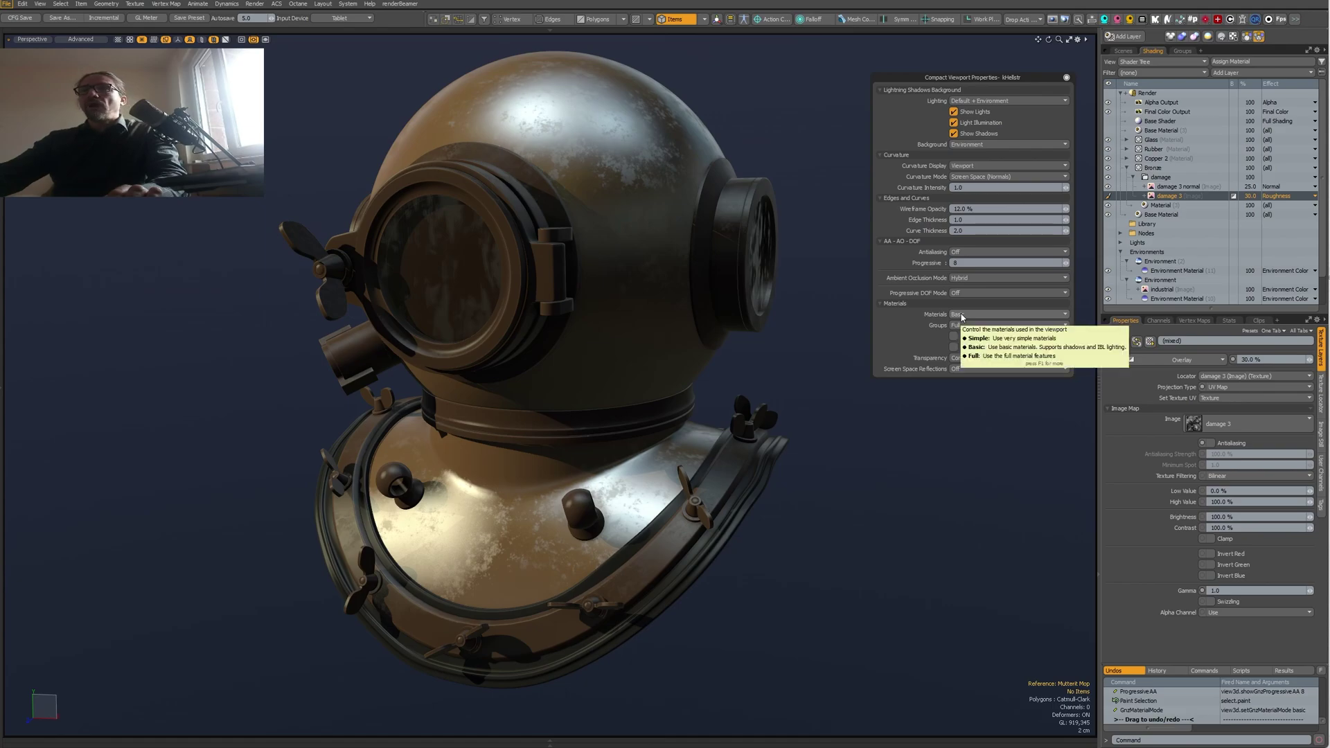
pyautogui.click(962, 316)
pyautogui.click(962, 322)
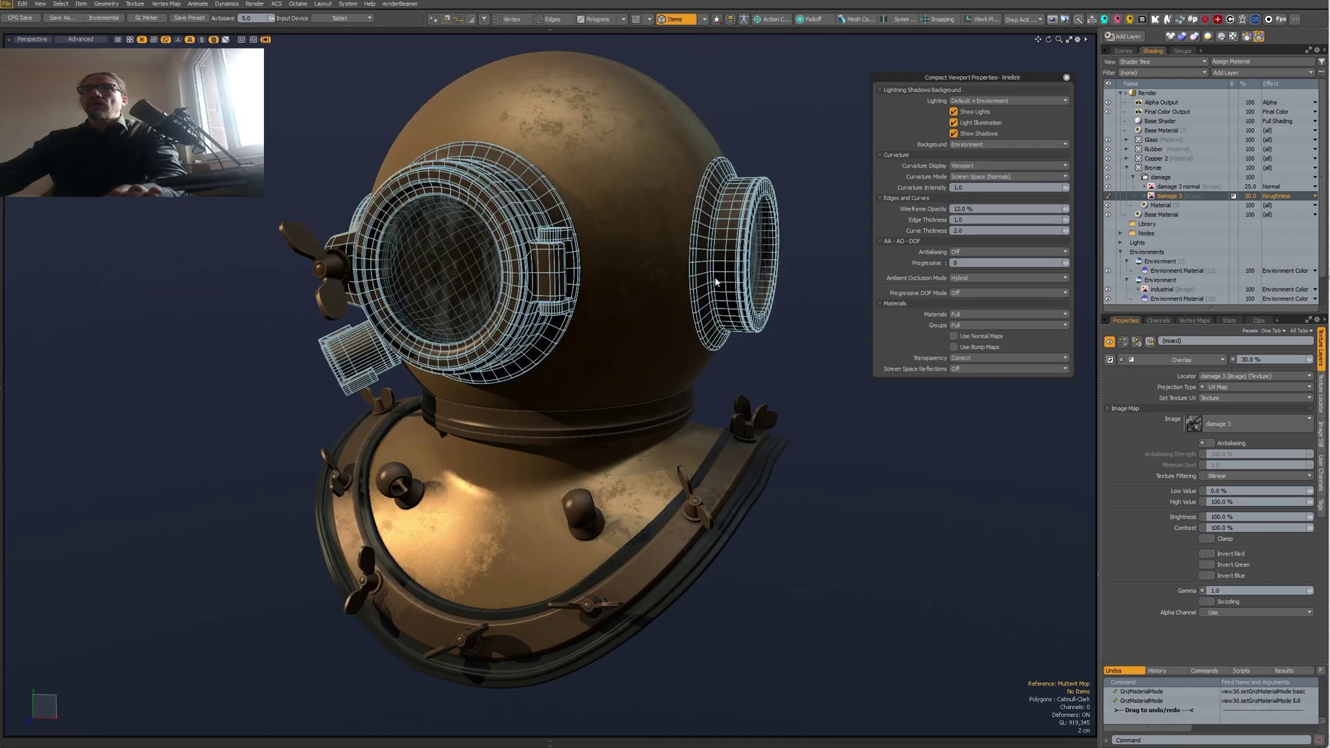
pyautogui.click(969, 316)
pyautogui.click(968, 306)
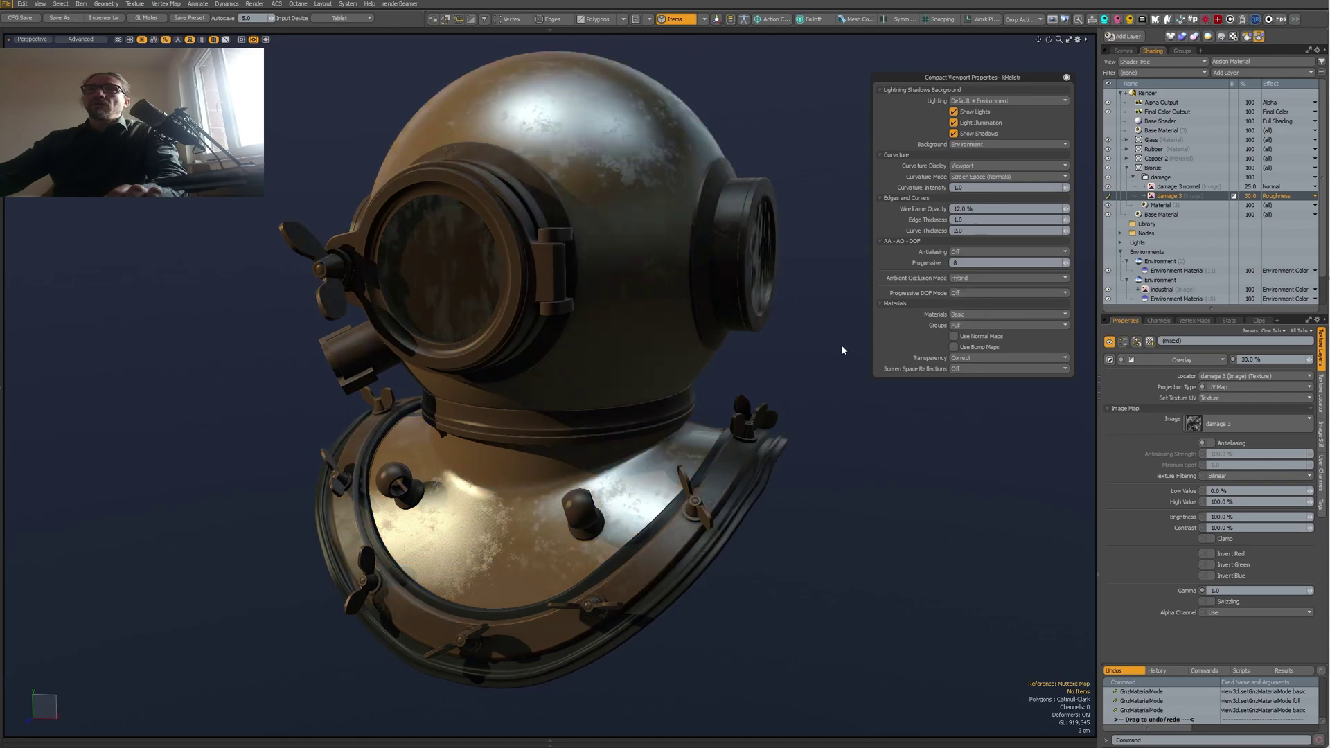
pyautogui.click(957, 322)
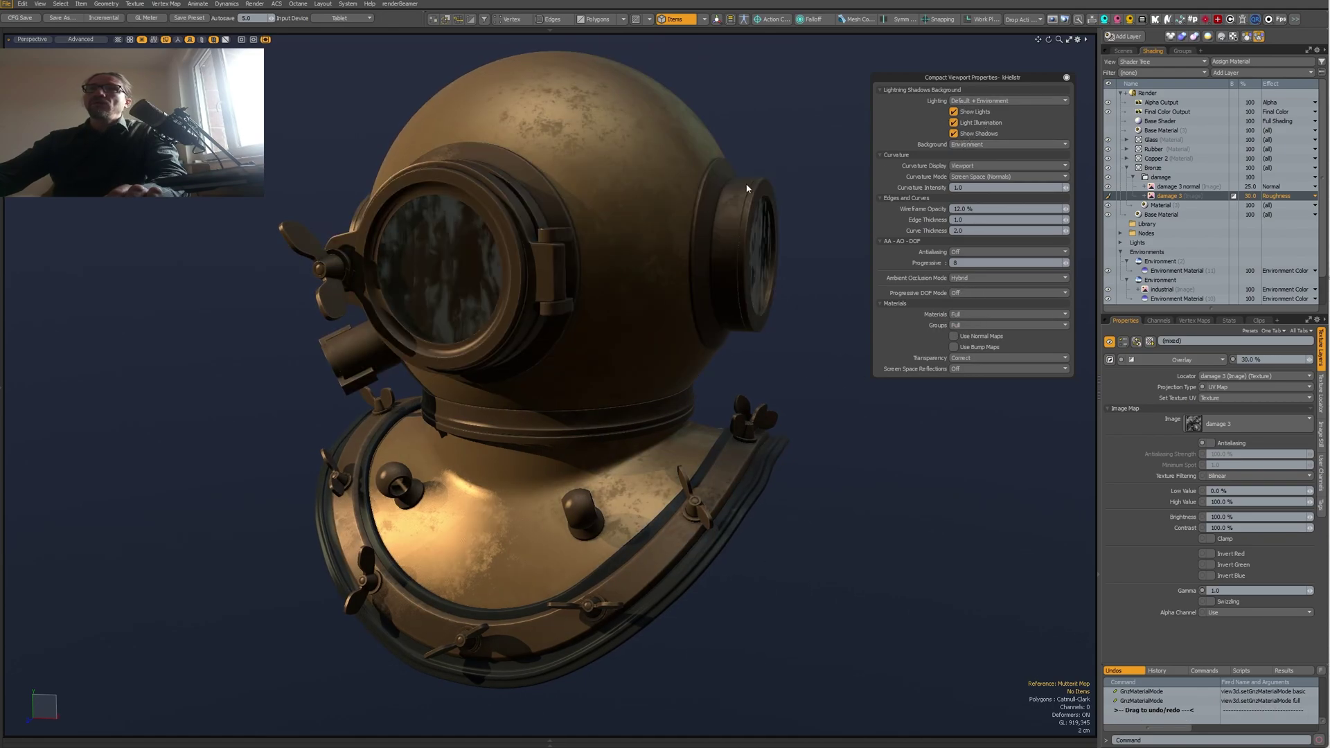
# Alternate the material Groups option between Flat and Full to compare them, finishing on Full.
pyautogui.click(961, 316)
pyautogui.click(963, 315)
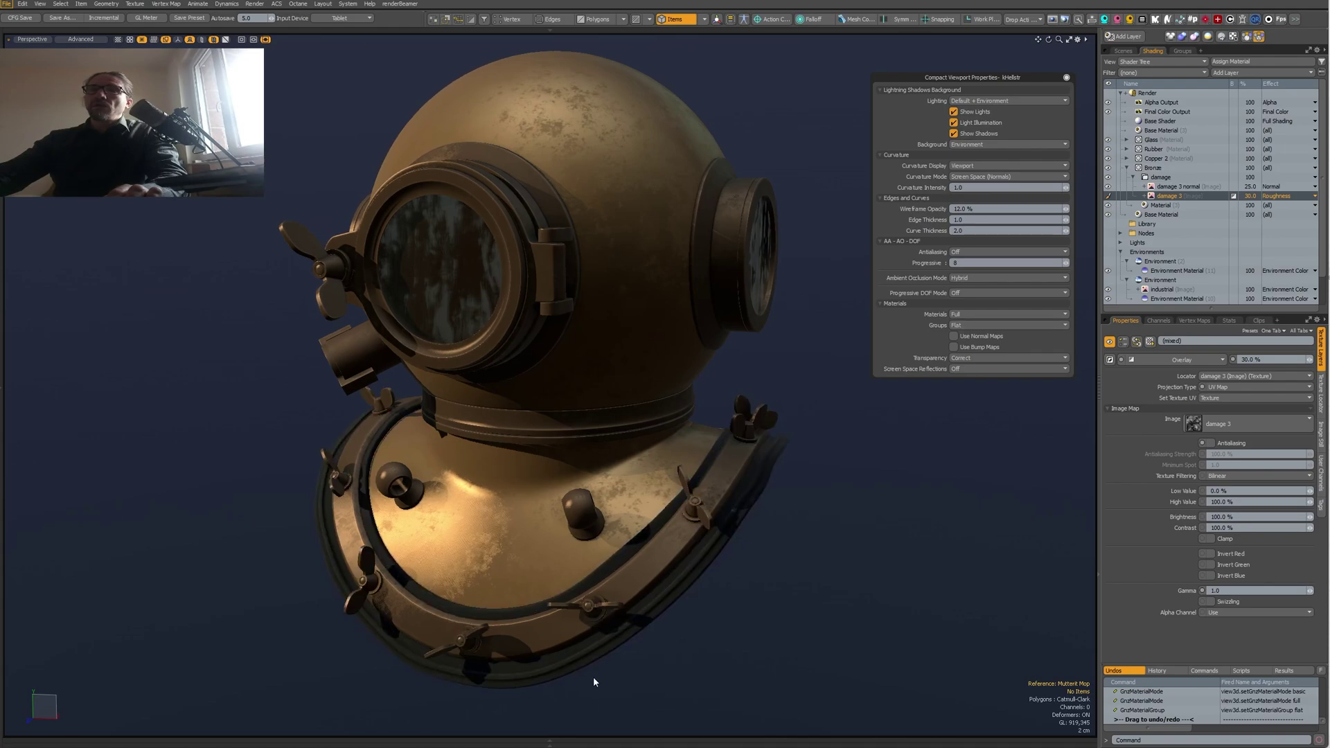
pyautogui.click(526, 644)
pyautogui.click(742, 609)
pyautogui.click(961, 325)
pyautogui.click(964, 331)
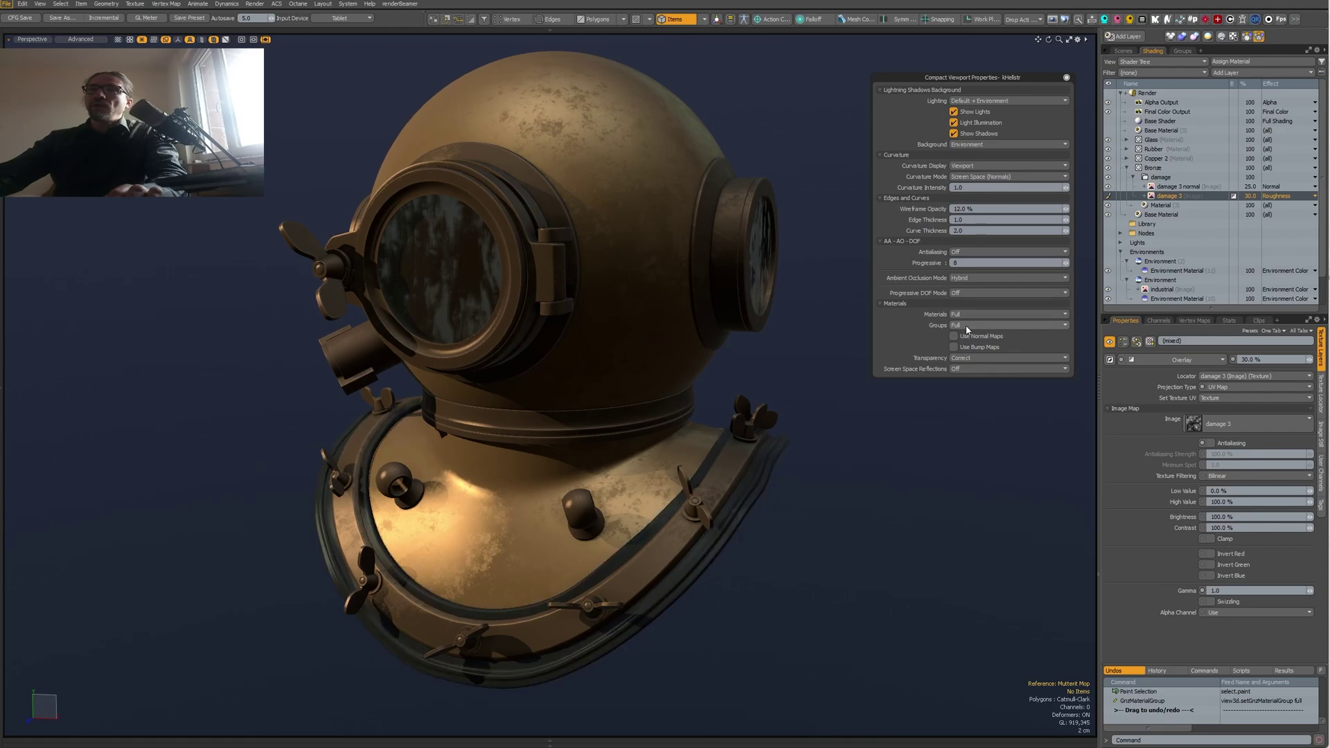
pyautogui.click(965, 327)
pyautogui.click(966, 324)
pyautogui.click(967, 324)
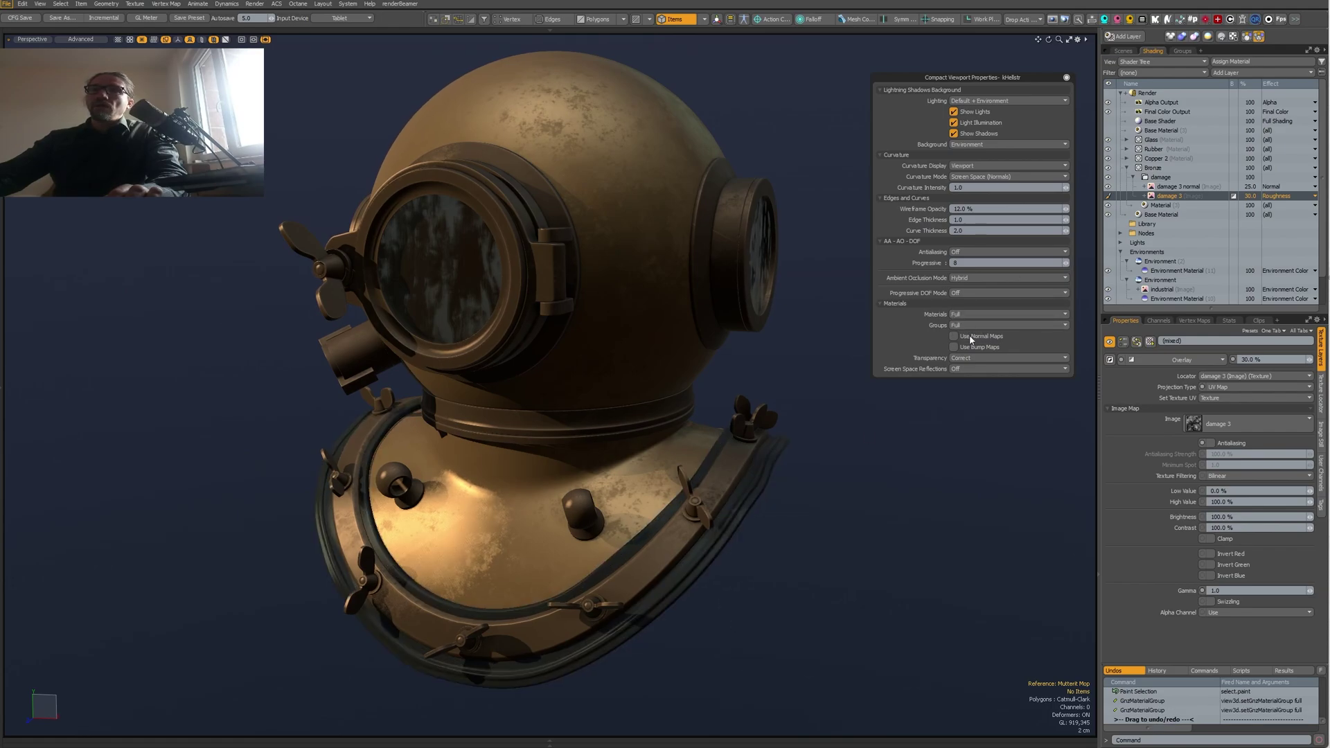
pyautogui.click(971, 339)
pyautogui.click(967, 325)
pyautogui.click(967, 331)
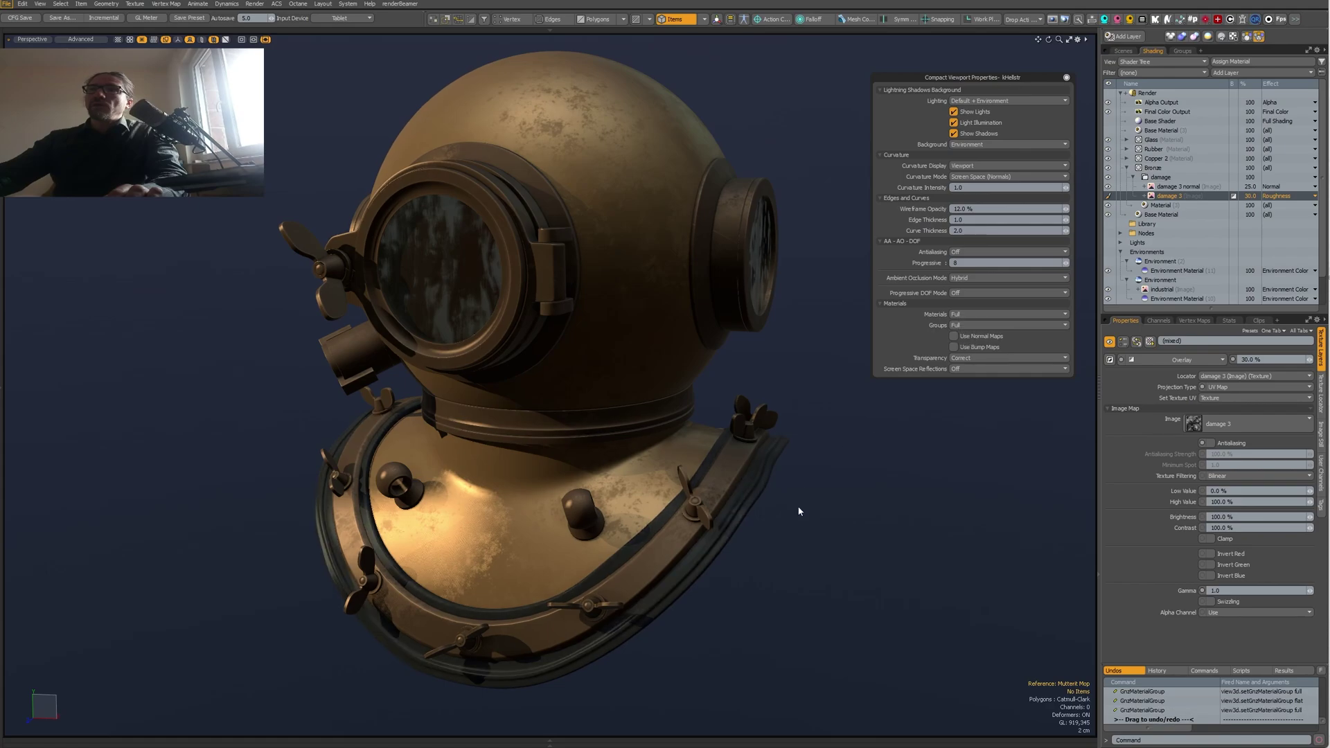
# Switch the viewport materials to Basic once more and return them to Full.
pyautogui.click(969, 314)
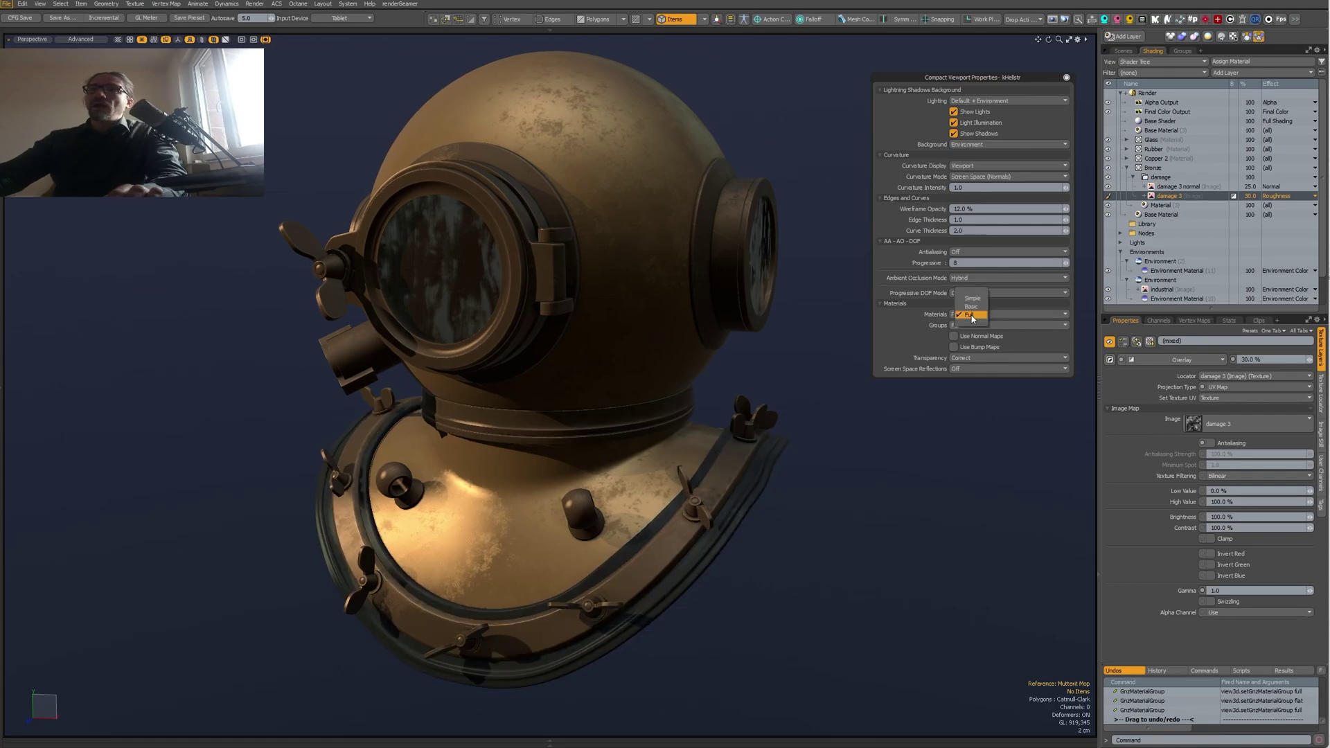
pyautogui.click(970, 309)
pyautogui.click(970, 314)
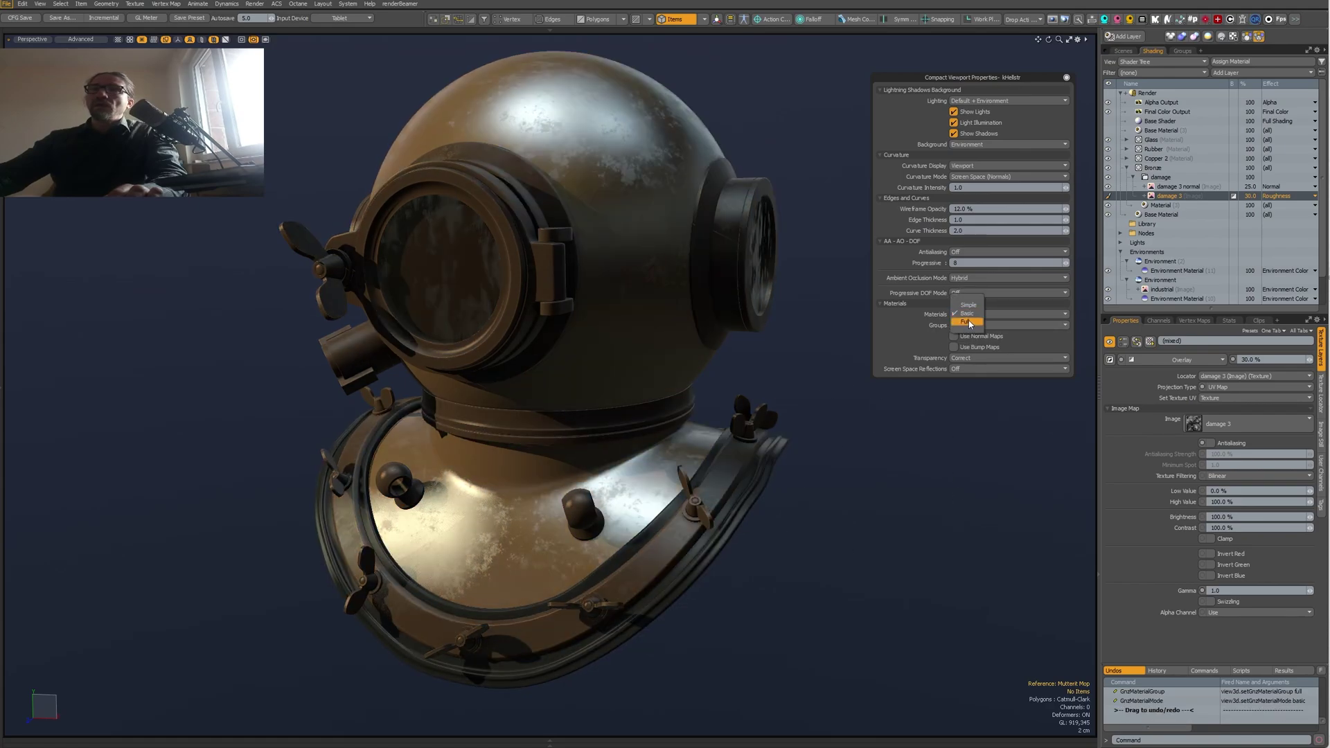
pyautogui.click(968, 320)
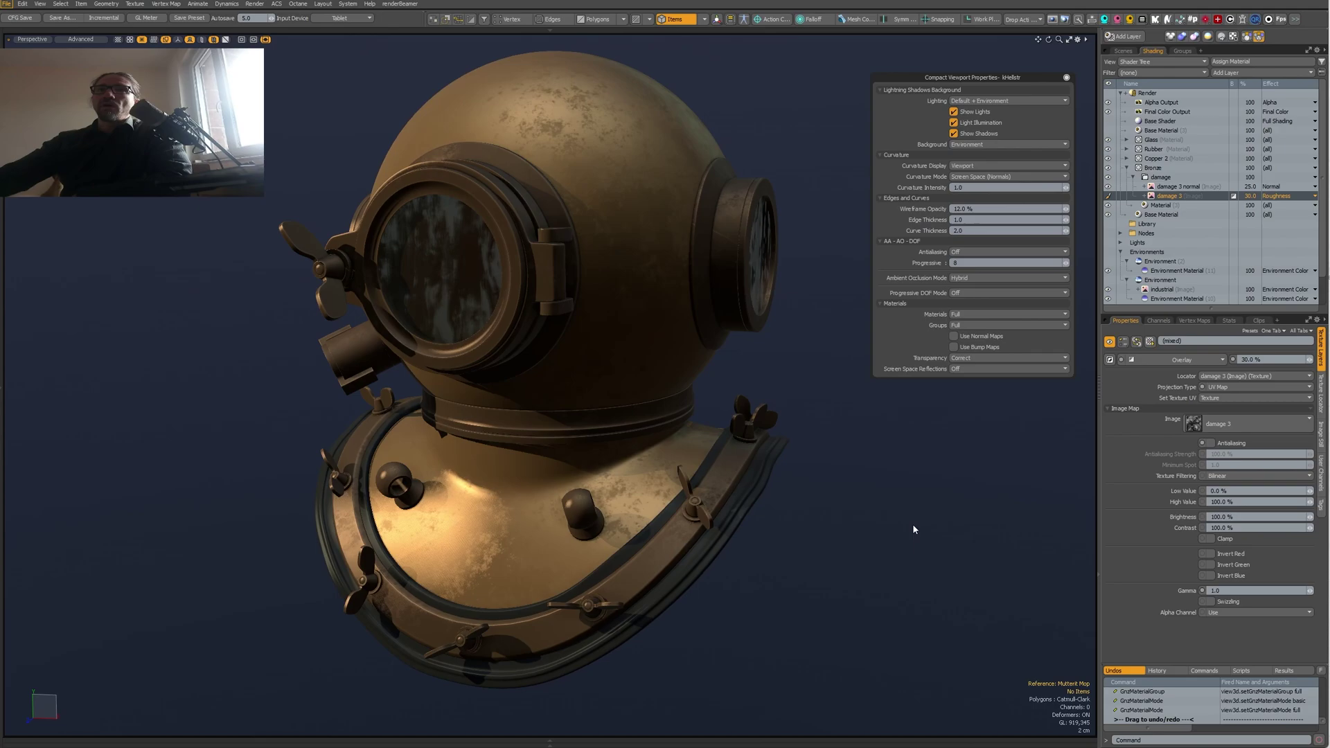
# Try Fast and Off transparency on the helmet's glass and return transparency to Correct.
pyautogui.click(976, 358)
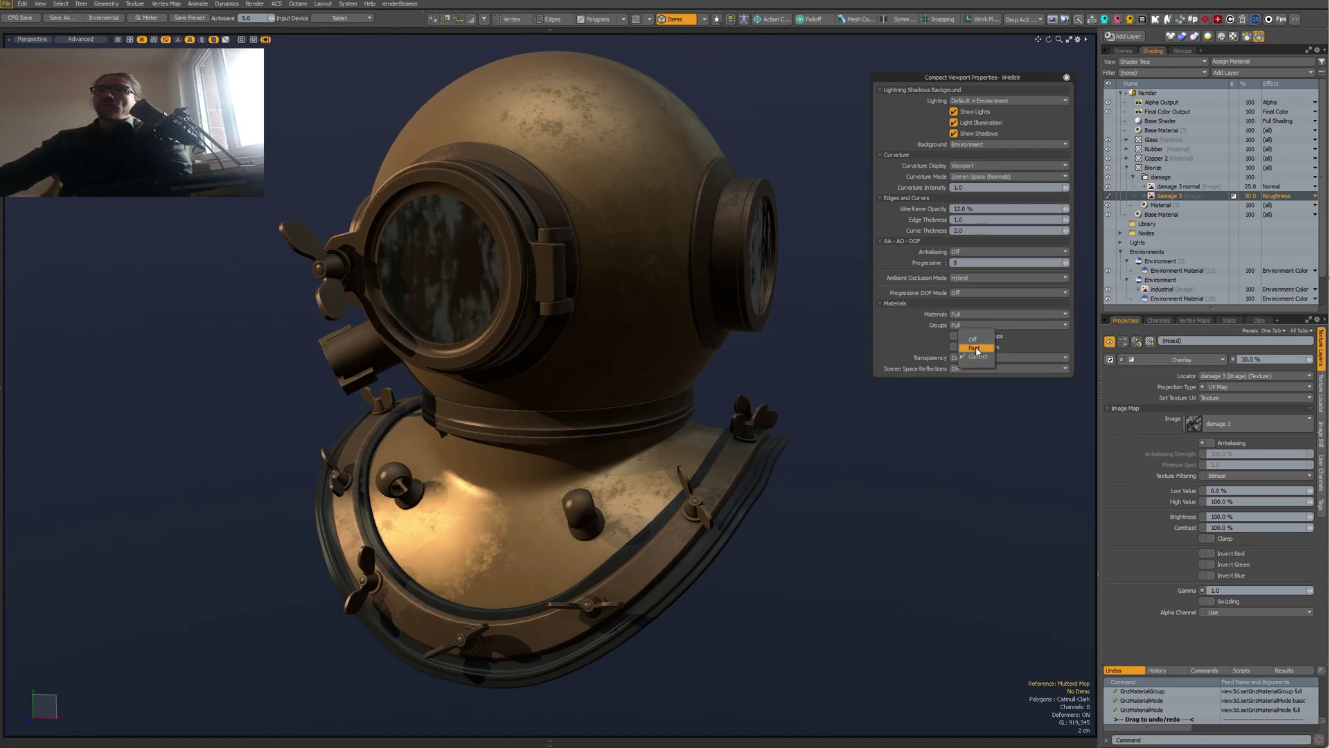
pyautogui.click(976, 348)
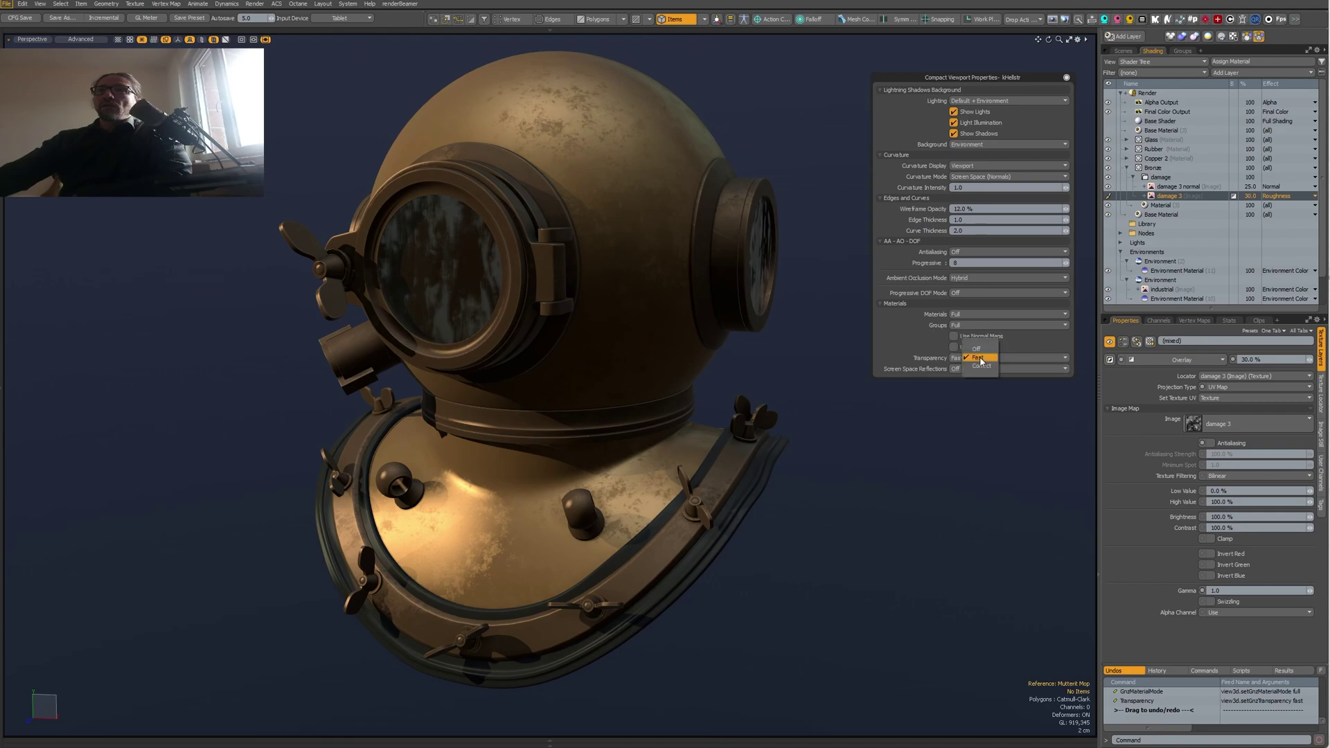
pyautogui.click(977, 357)
pyautogui.click(979, 350)
pyautogui.click(982, 357)
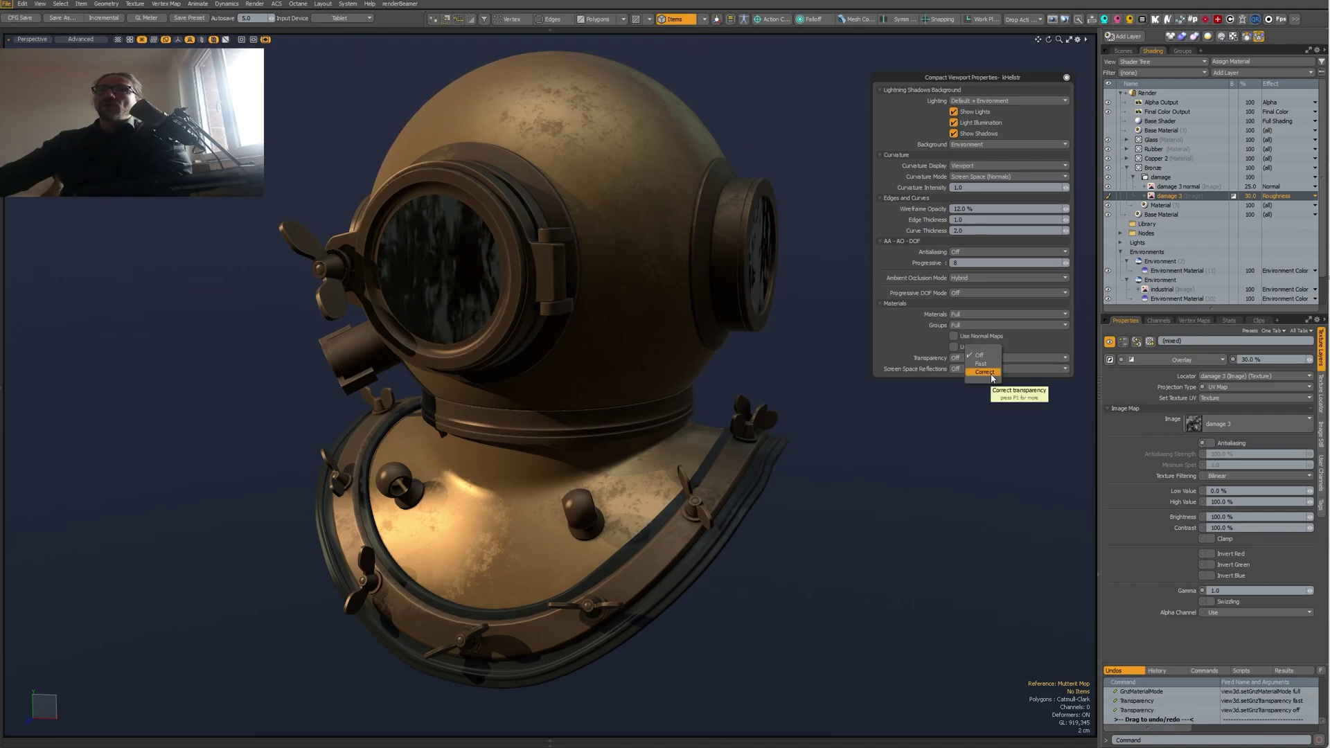
pyautogui.click(985, 372)
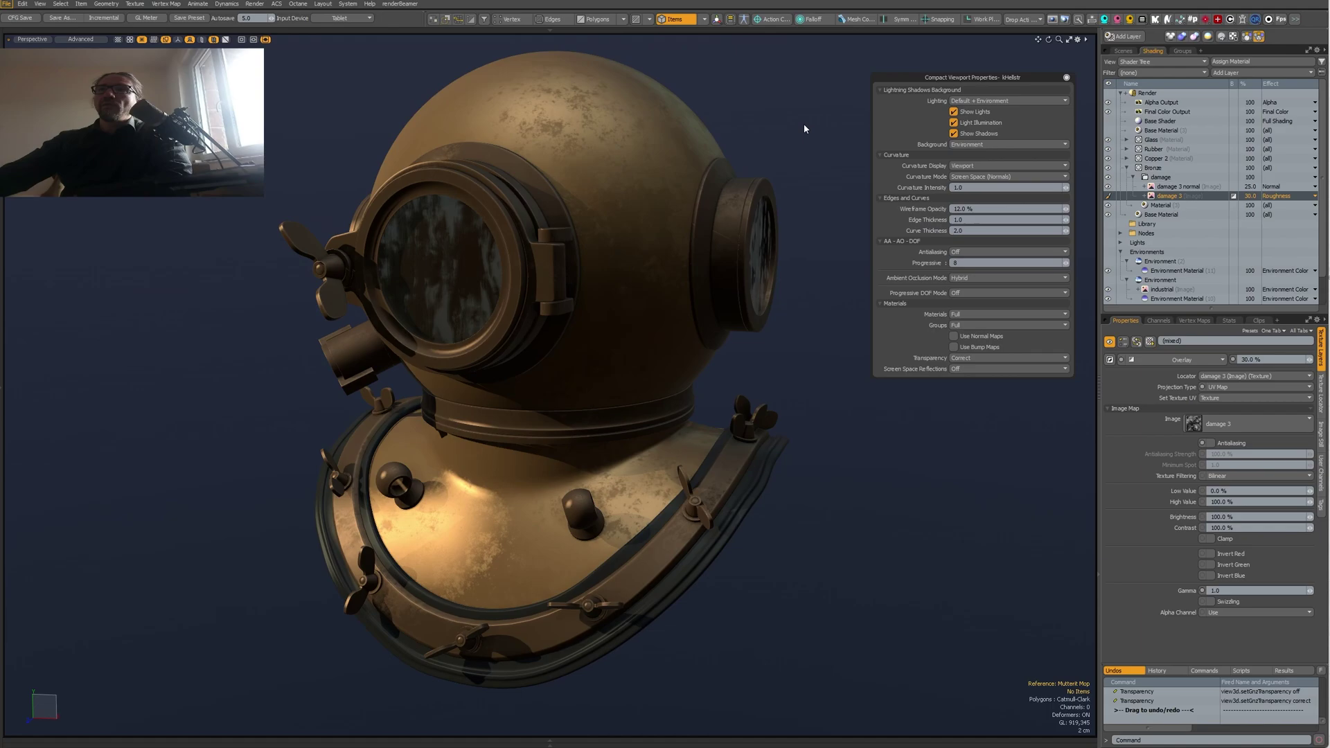
# Set screen space reflections to Fast and examine the reflections on the helmet from slightly different angles.
pyautogui.click(962, 372)
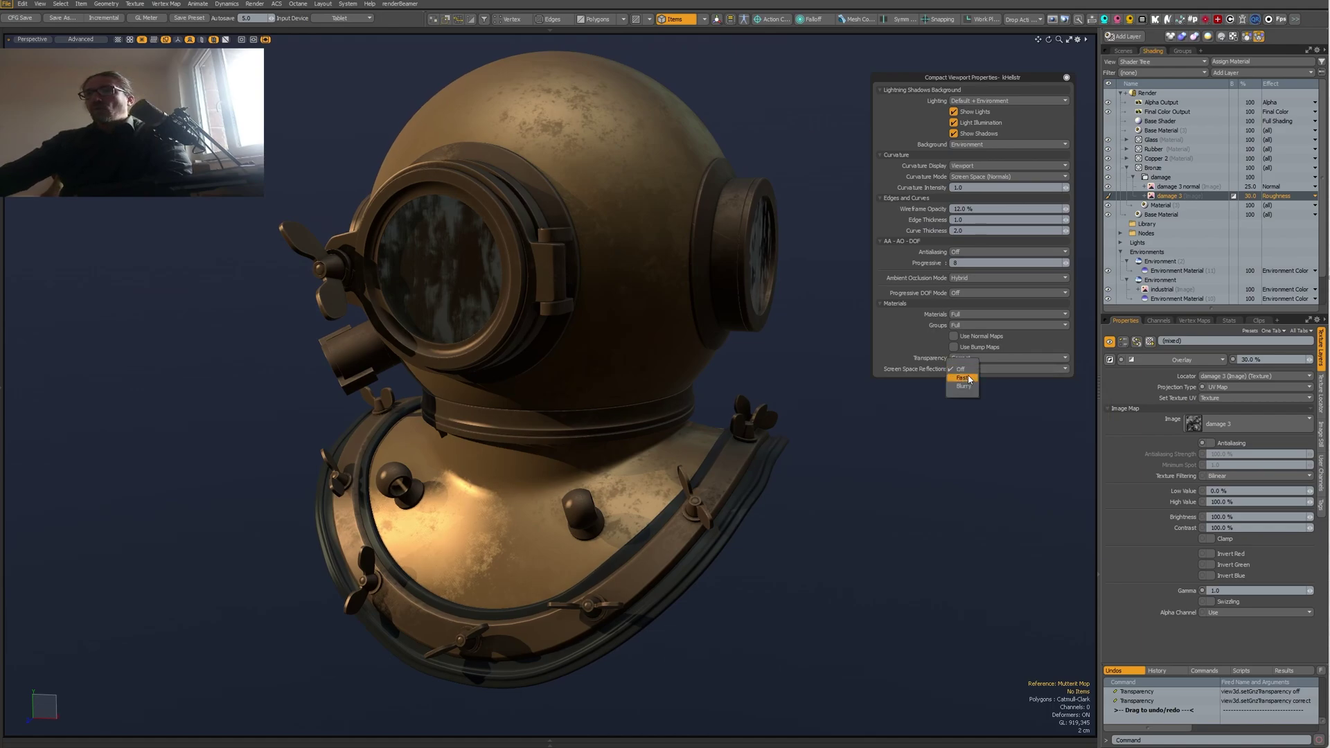
pyautogui.click(962, 377)
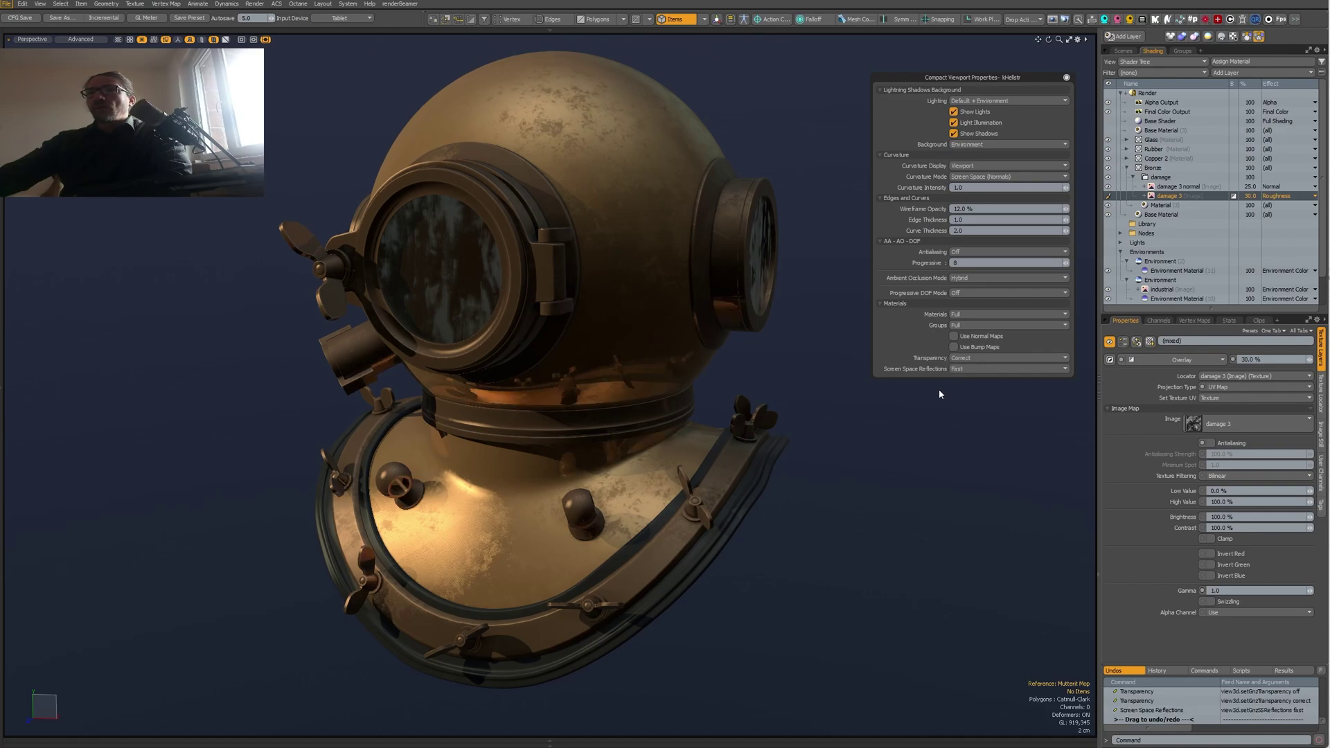
pyautogui.keyDown('alt'); pyautogui.moveTo(638, 433); pyautogui.dragTo(575, 395); pyautogui.keyUp('alt')
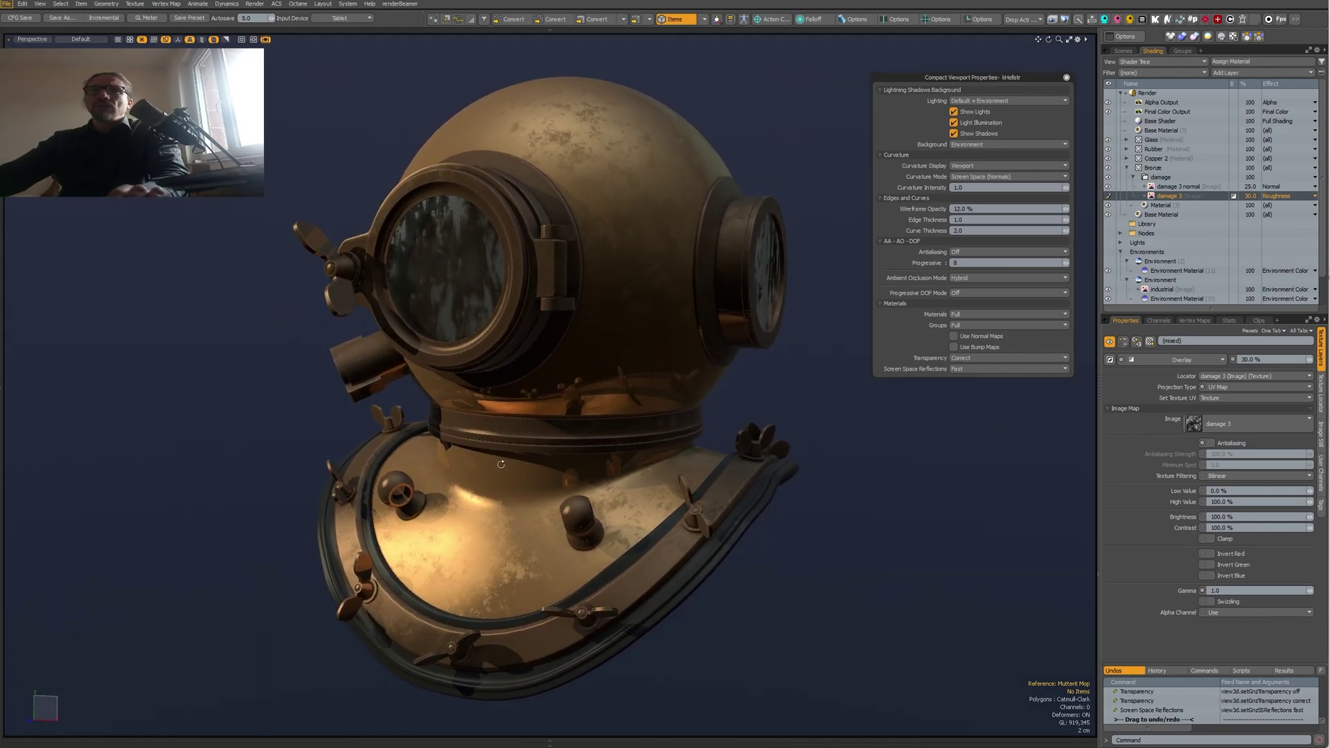
pyautogui.click(579, 397)
pyautogui.keyDown('alt'); pyautogui.moveTo(554, 495); pyautogui.dragTo(582, 519); pyautogui.keyUp('alt')
pyautogui.click(643, 483)
pyautogui.click(933, 386)
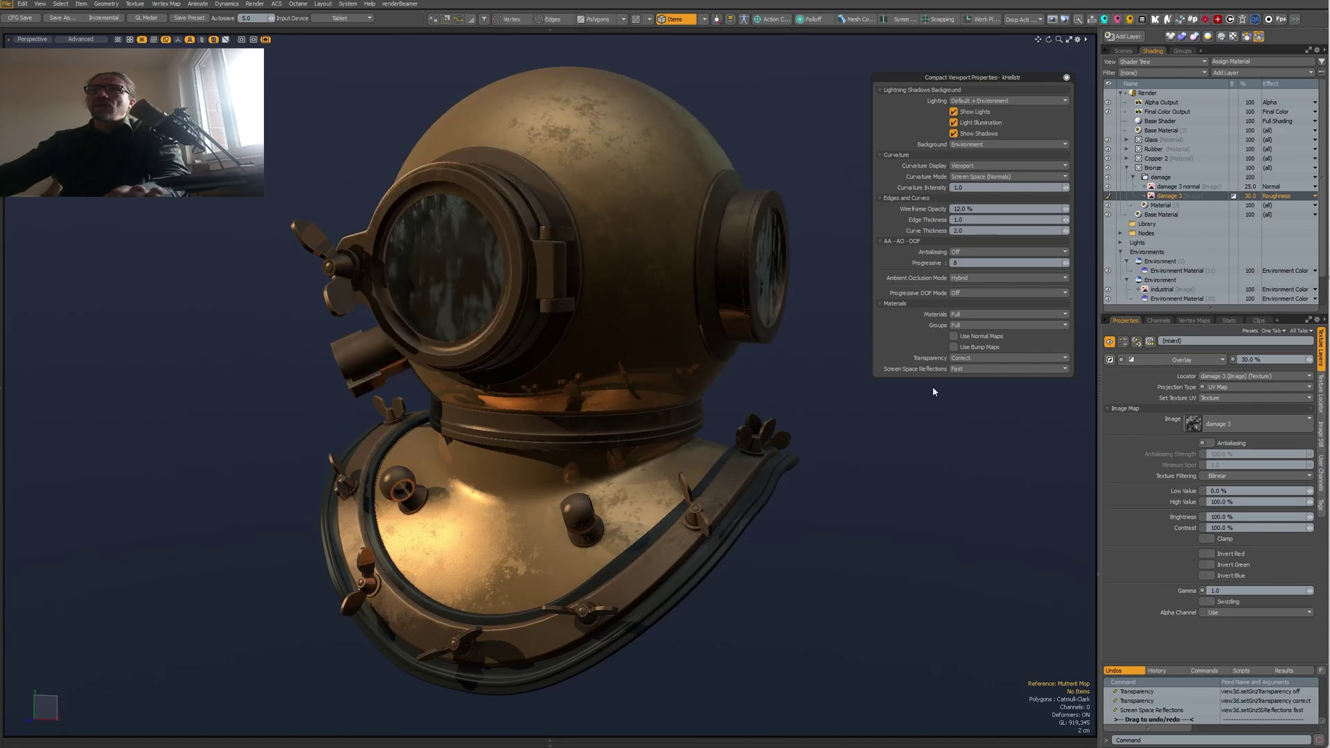
# Try Blurry screen space reflections on the helmet and set screen space reflections to Off.
pyautogui.click(970, 368)
pyautogui.click(972, 377)
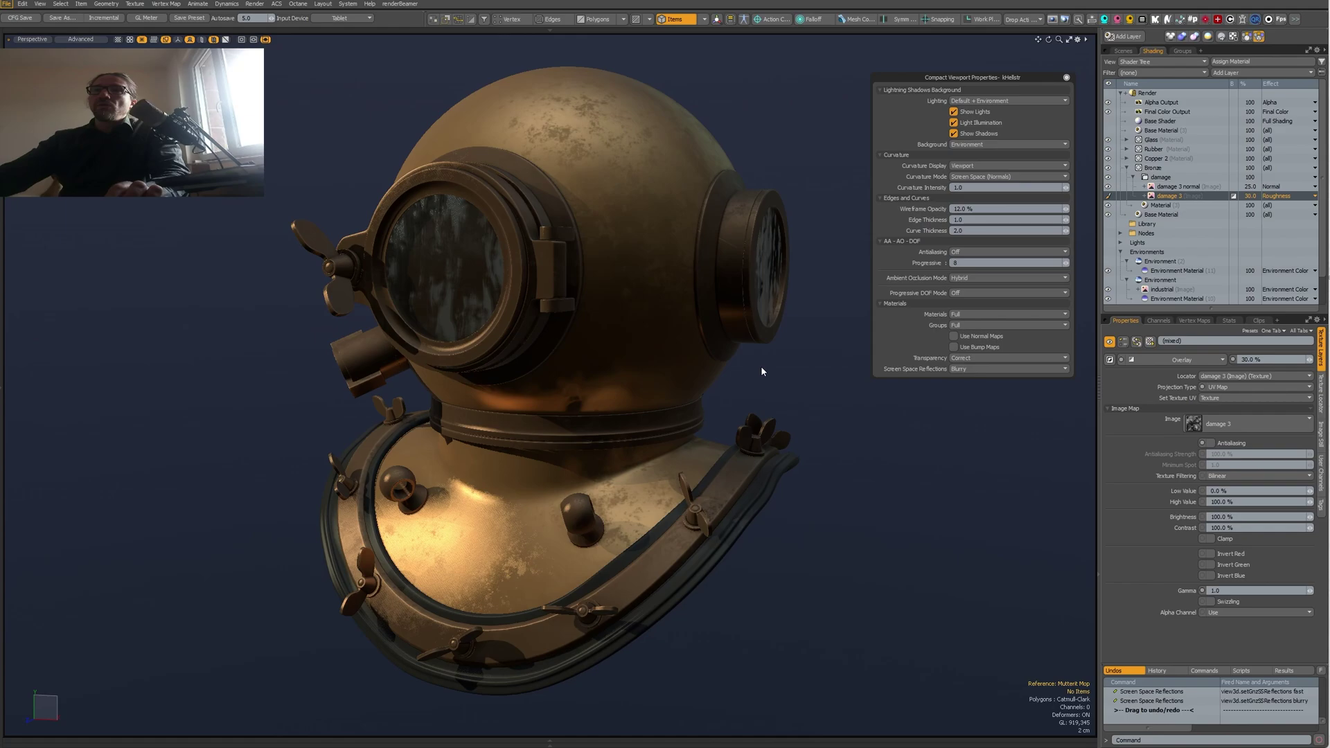
pyautogui.hotkey('ctrl', '`')
pyautogui.moveTo(746, 364)
pyautogui.keyDown('alt'); pyautogui.mouseDown()
pyautogui.moveTo(709, 366)
pyautogui.moveTo(873, 454)
pyautogui.mouseUp(); pyautogui.keyUp('alt')
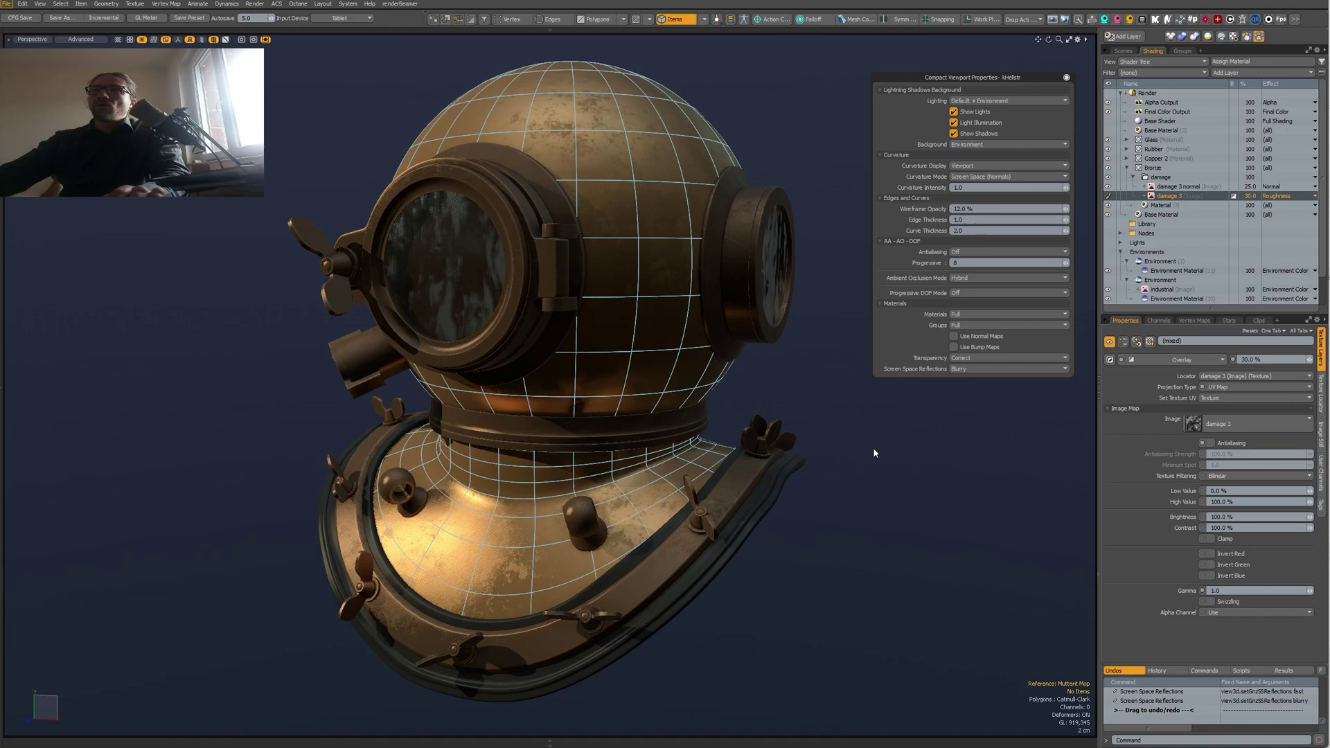
pyautogui.click(957, 372)
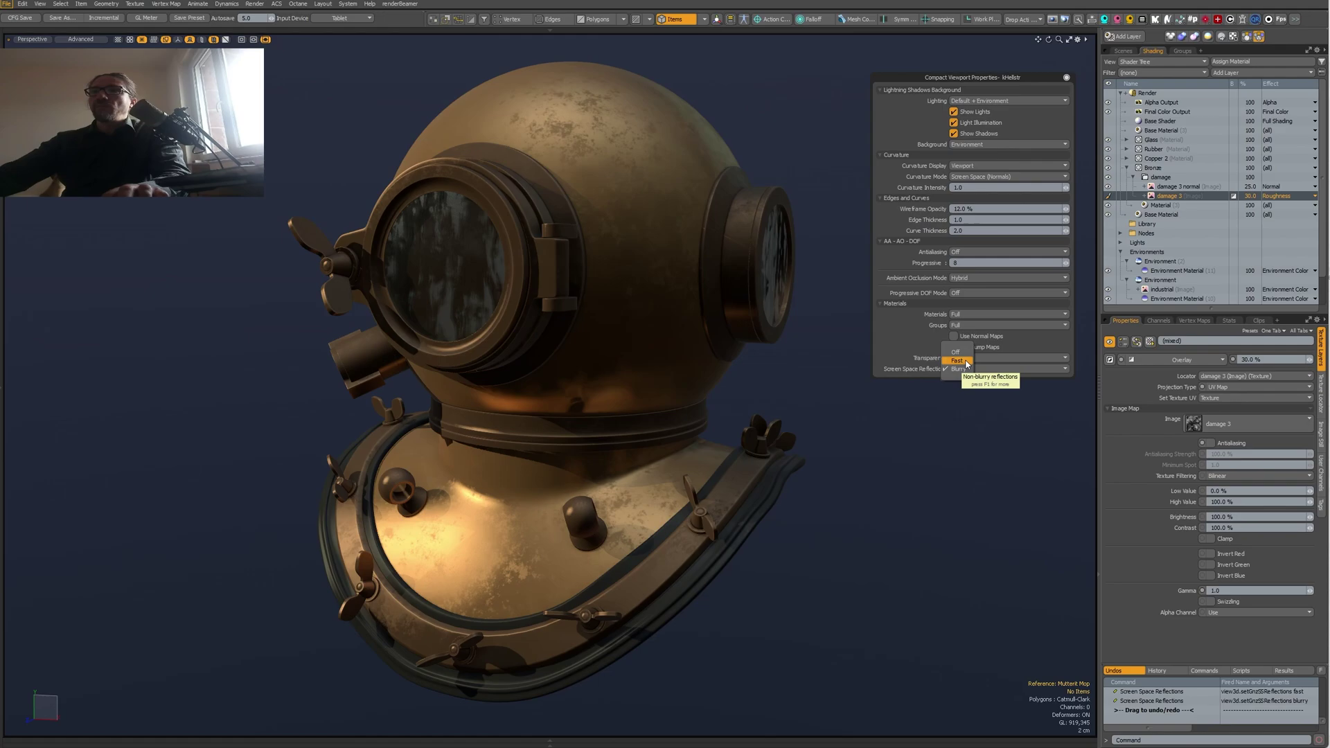
pyautogui.click(956, 351)
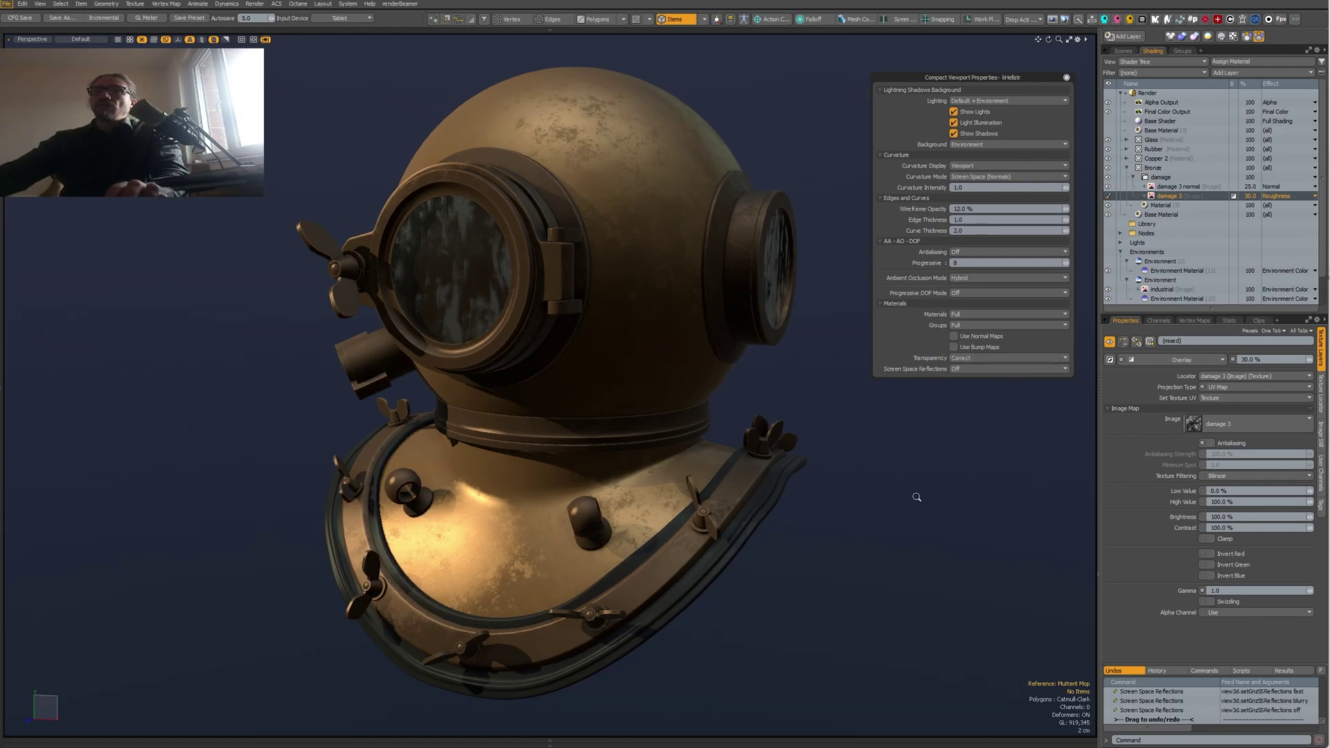
pyautogui.keyDown('ctrl'); pyautogui.keyDown('alt'); pyautogui.moveTo(917, 496); pyautogui.dragTo(822, 484); pyautogui.keyUp('alt'); pyautogui.keyUp('ctrl')
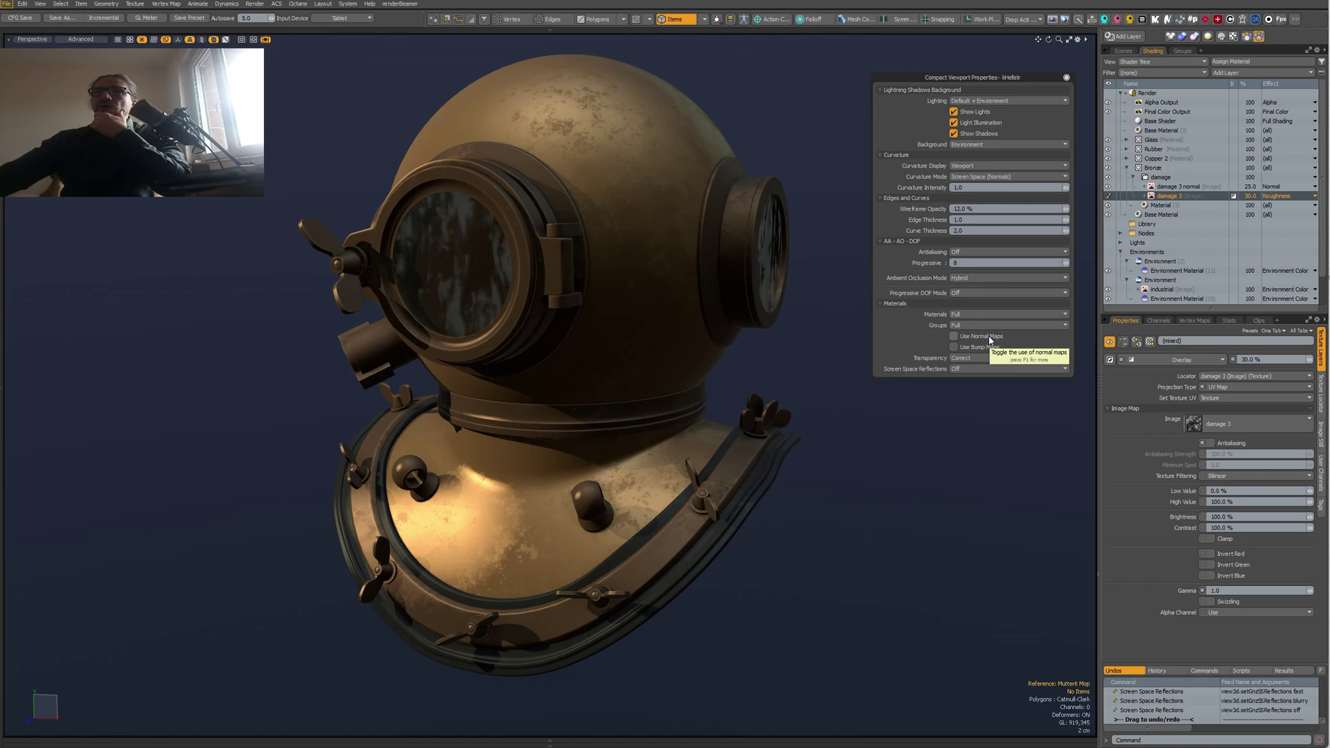
# Enable Use Normal Maps for the viewport materials and examine the helmet's surface from several angles.
pyautogui.click(990, 339)
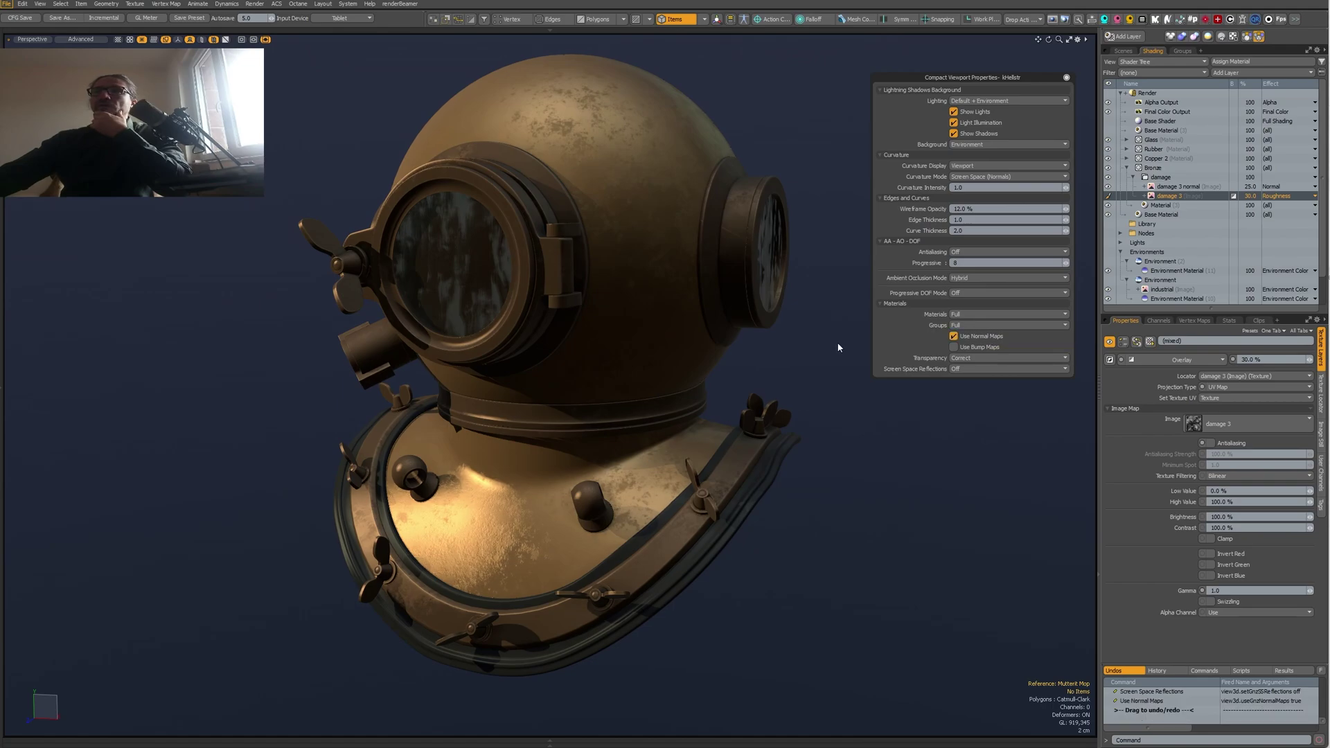
pyautogui.moveTo(837, 350)
pyautogui.mouseDown(button='middle')
pyautogui.moveTo(759, 336)
pyautogui.moveTo(577, 240)
pyautogui.mouseUp(button='middle')
pyautogui.click(824, 370)
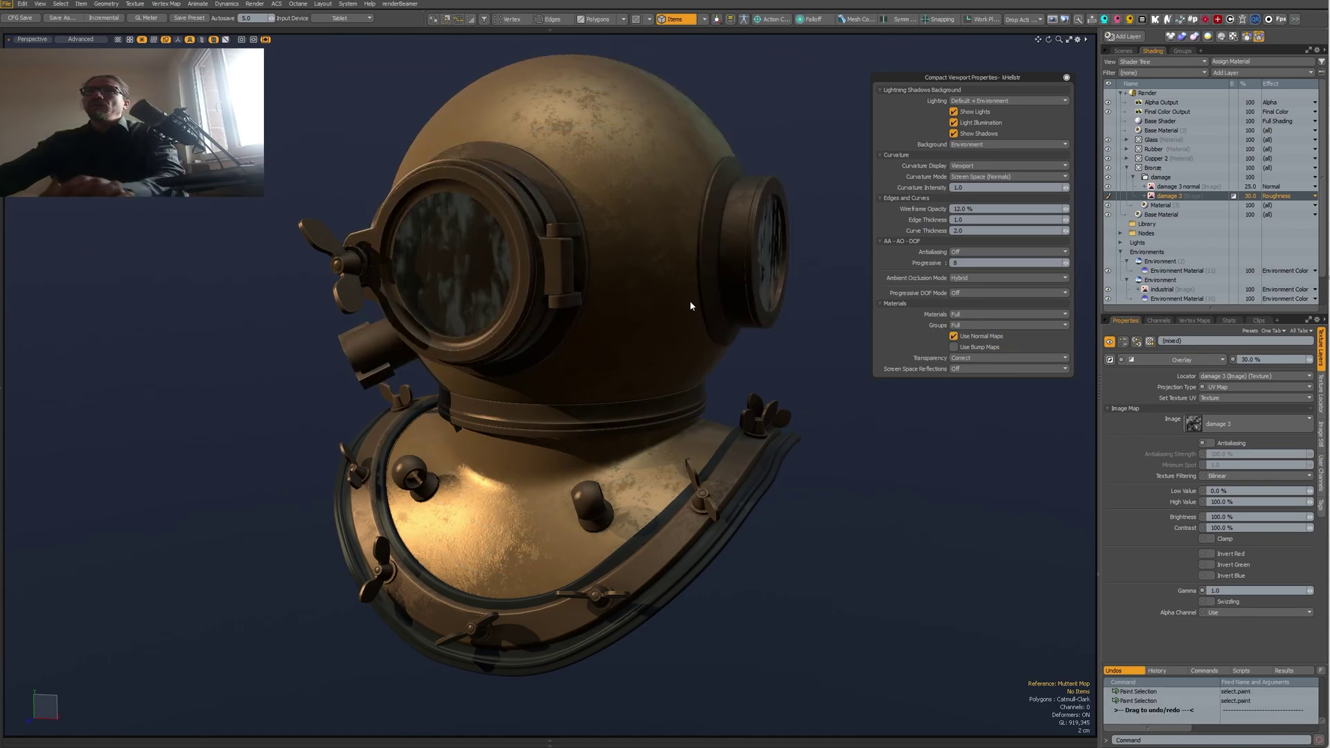
pyautogui.moveTo(625, 129)
pyautogui.keyDown('ctrl'); pyautogui.keyDown('alt'); pyautogui.mouseDown()
pyautogui.moveTo(689, 208)
pyautogui.moveTo(658, 173)
pyautogui.mouseUp(); pyautogui.keyUp('alt'); pyautogui.keyUp('ctrl')
pyautogui.keyDown('ctrl'); pyautogui.keyDown('alt'); pyautogui.moveTo(658, 308); pyautogui.dragTo(589, 314); pyautogui.keyUp('alt'); pyautogui.keyUp('ctrl')
pyautogui.keyDown('alt'); pyautogui.keyDown('shift'); pyautogui.moveTo(588, 315); pyautogui.dragTo(623, 387); pyautogui.keyUp('shift'); pyautogui.keyUp('alt')
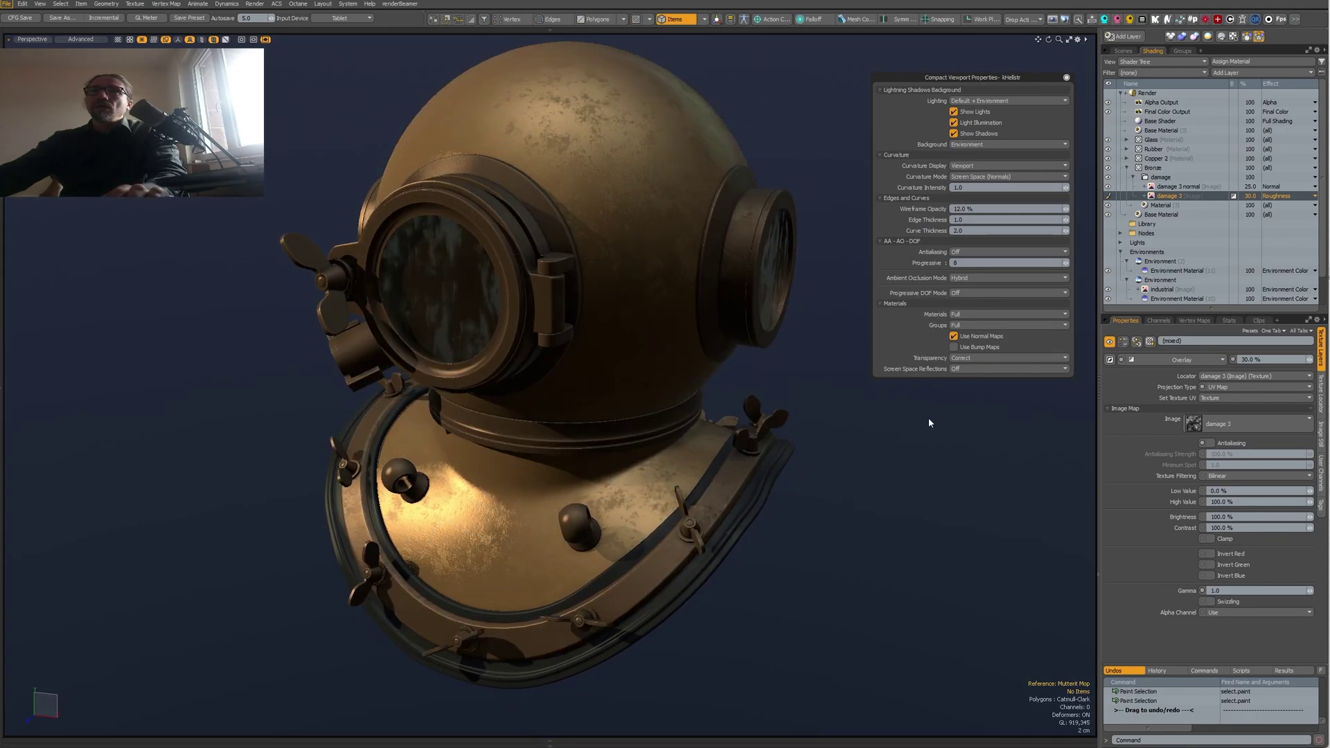
# Enable Use Bump Maps for the viewport materials and examine the helmet from slightly different angles.
pyautogui.click(983, 348)
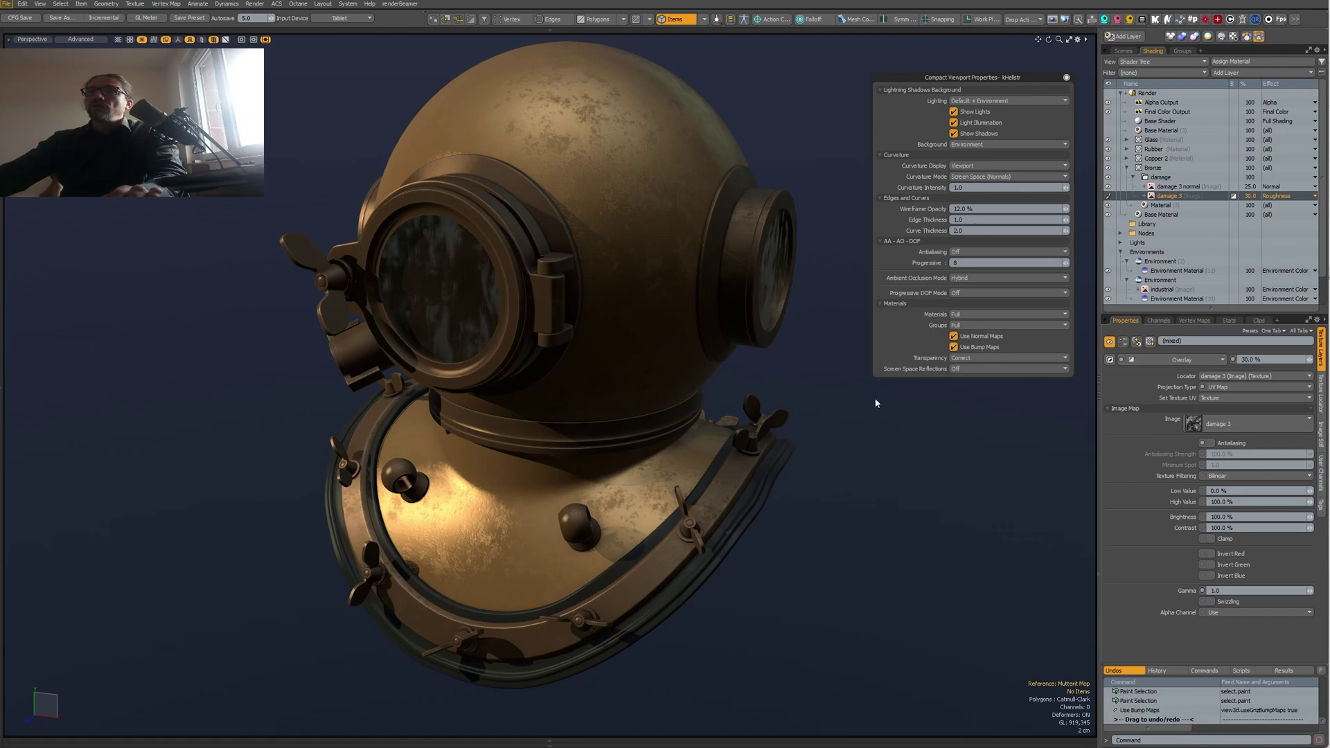
pyautogui.moveTo(575, 415)
pyautogui.keyDown('ctrl'); pyautogui.keyDown('alt'); pyautogui.mouseDown()
pyautogui.moveTo(584, 429)
pyautogui.moveTo(557, 416)
pyautogui.mouseUp(); pyautogui.keyUp('alt'); pyautogui.keyUp('ctrl')
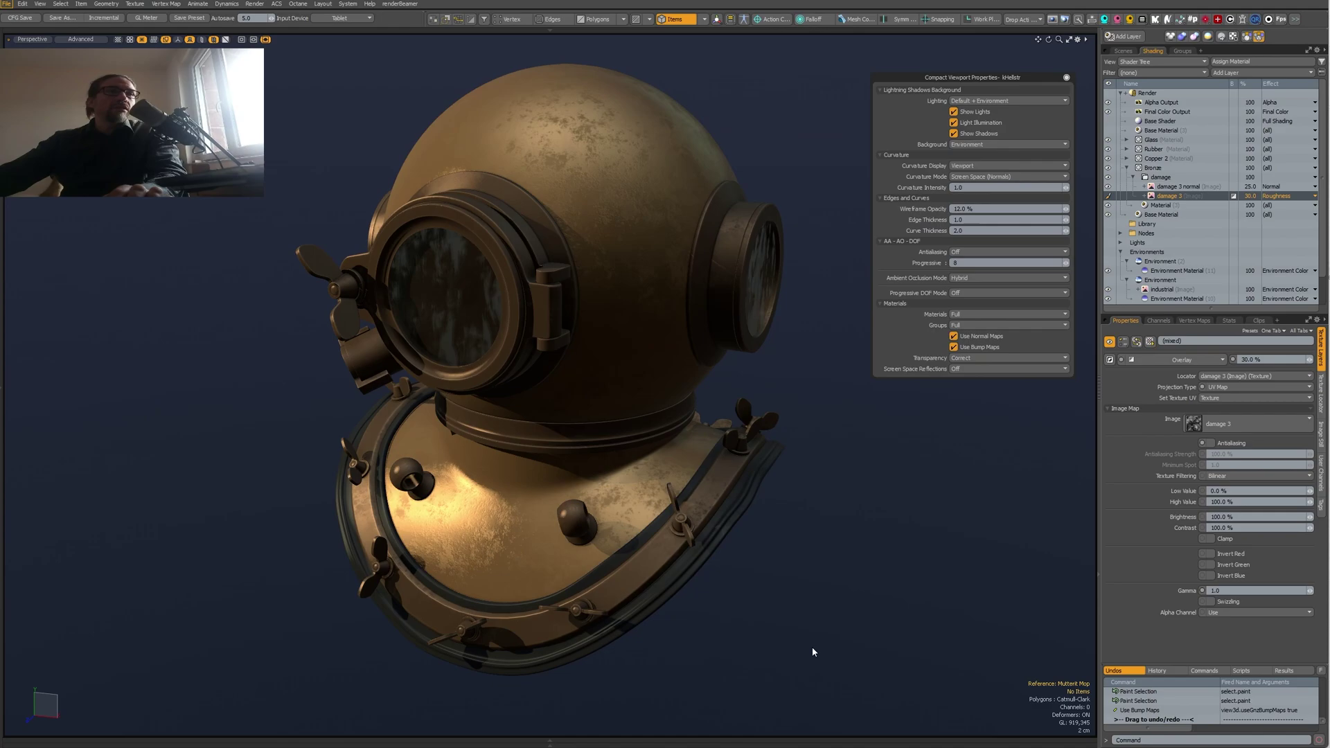
pyautogui.keyDown('alt'); pyautogui.moveTo(582, 419); pyautogui.dragTo(587, 409); pyautogui.keyUp('alt')
# Compare the compact form side by side with the full 3D Viewport Properties, close the full form and move the compact form back.
pyautogui.moveTo(988, 77); pyautogui.dragTo(197, 280)
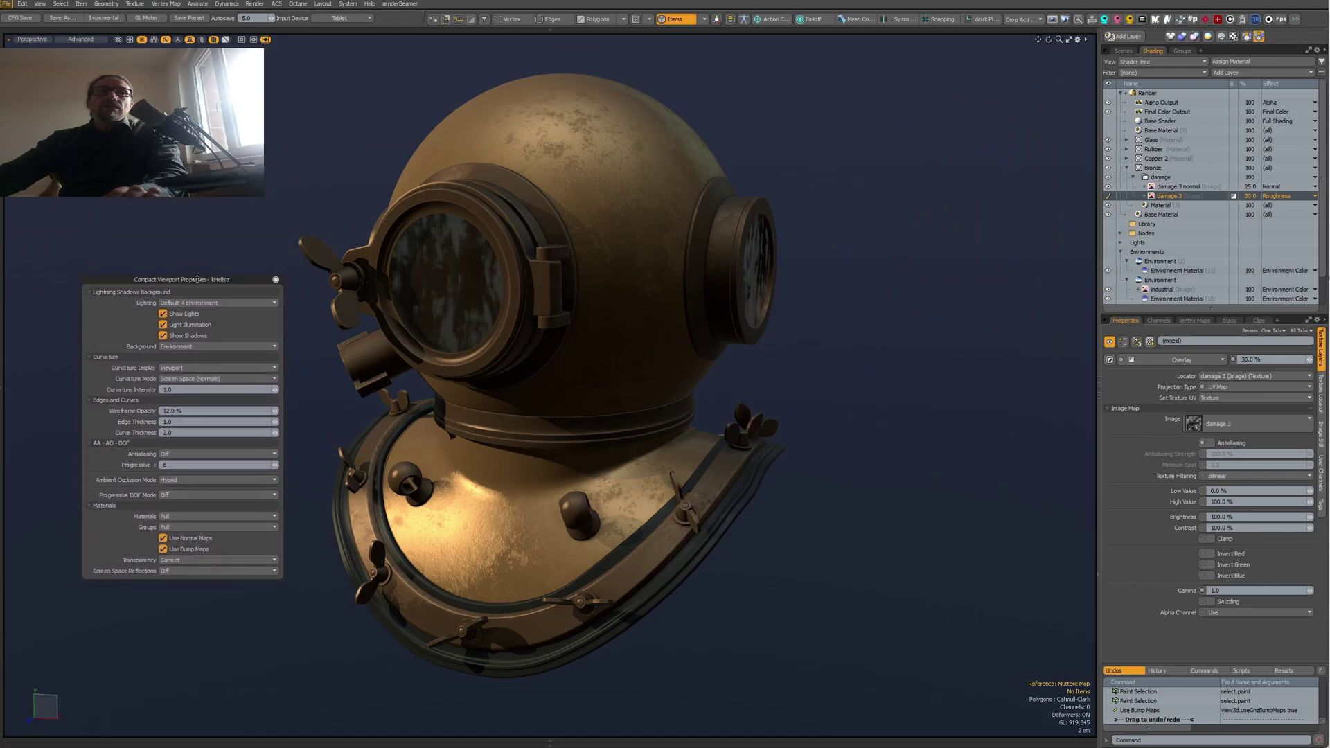
pyautogui.click(1077, 42)
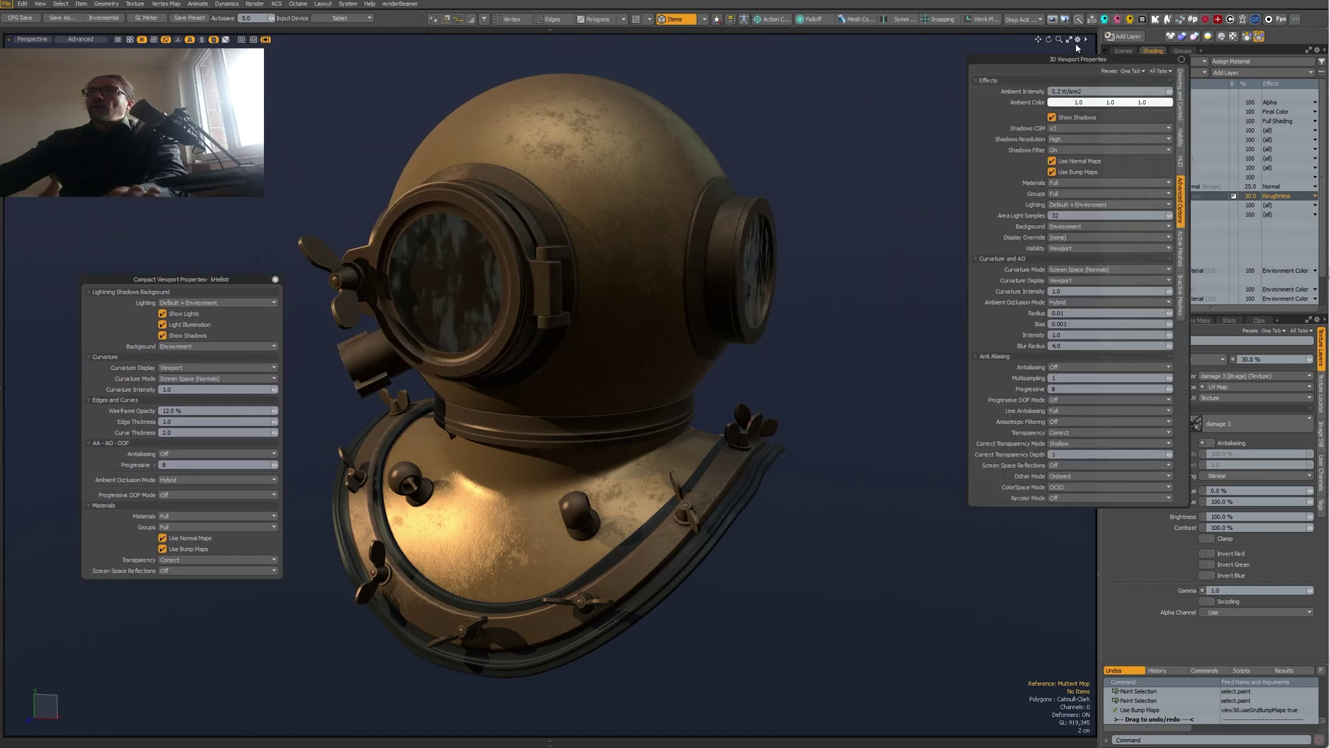
pyautogui.moveTo(1071, 57); pyautogui.dragTo(935, 154)
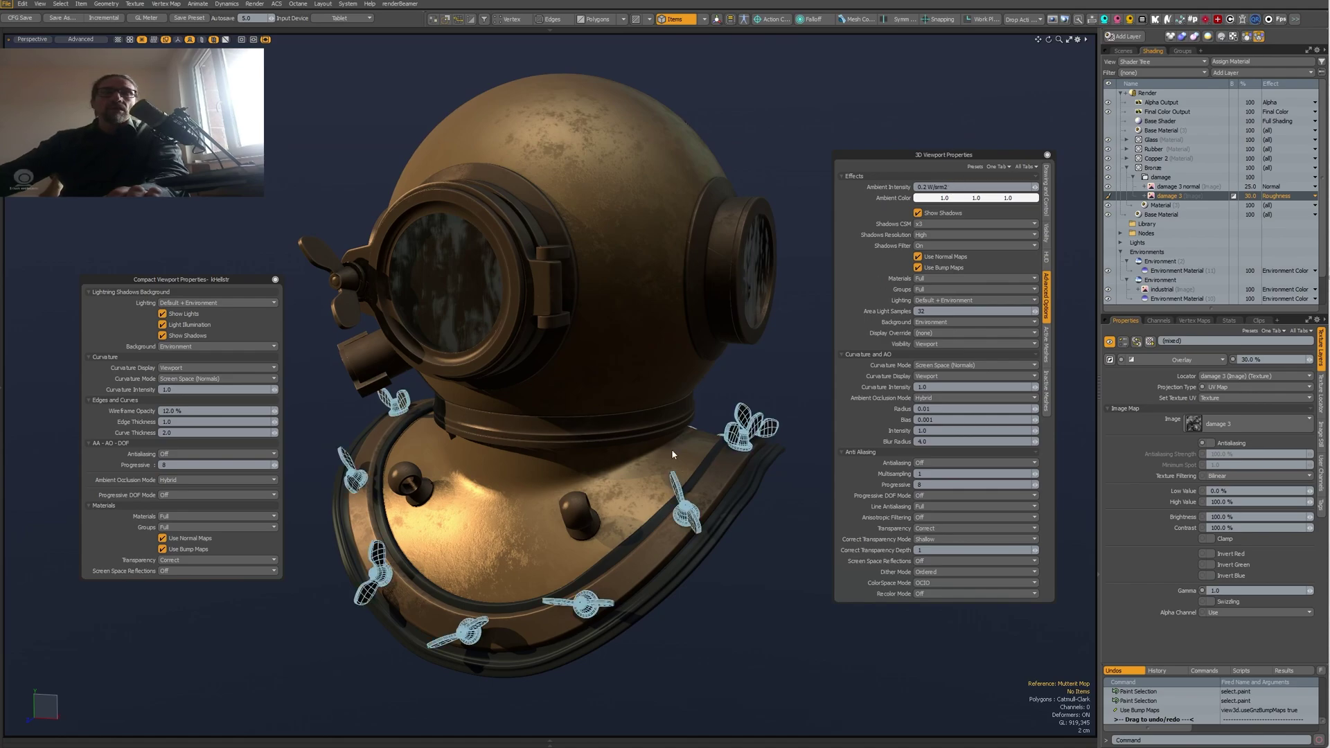
pyautogui.click(1047, 155)
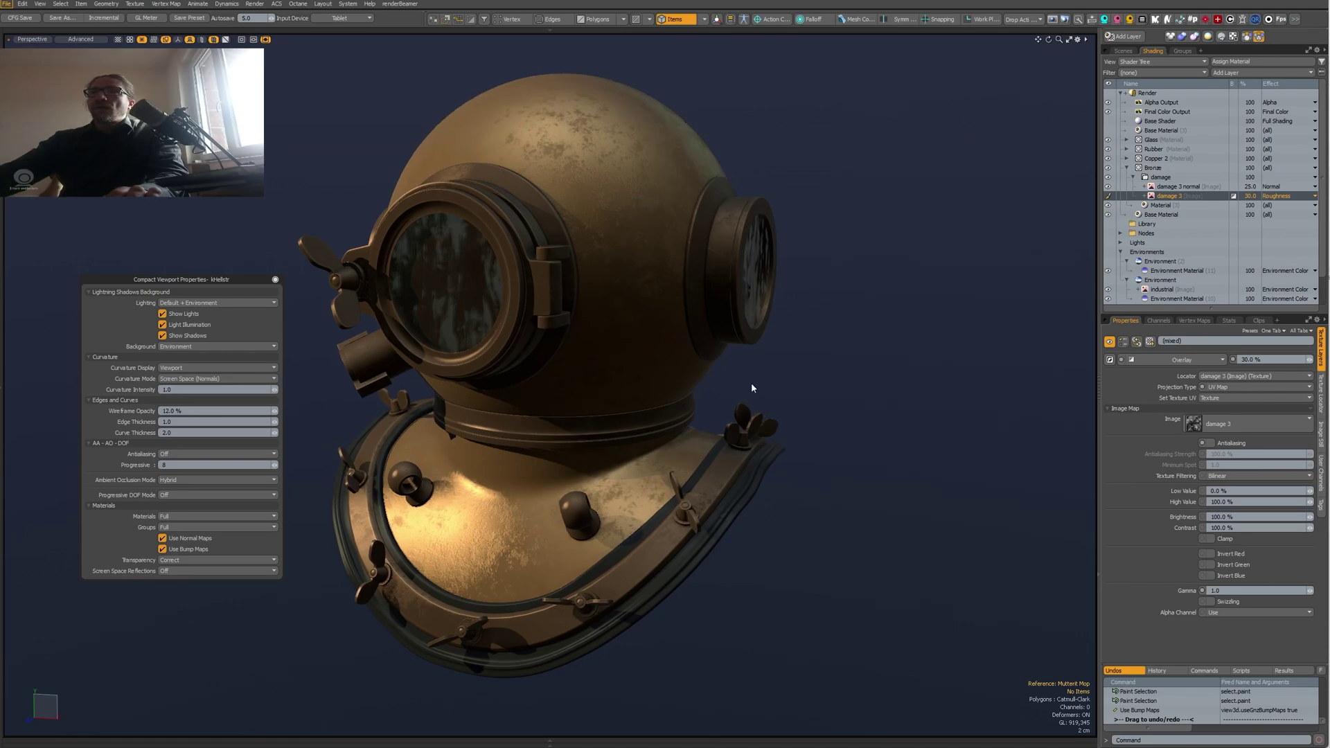
pyautogui.moveTo(192, 280); pyautogui.dragTo(960, 93)
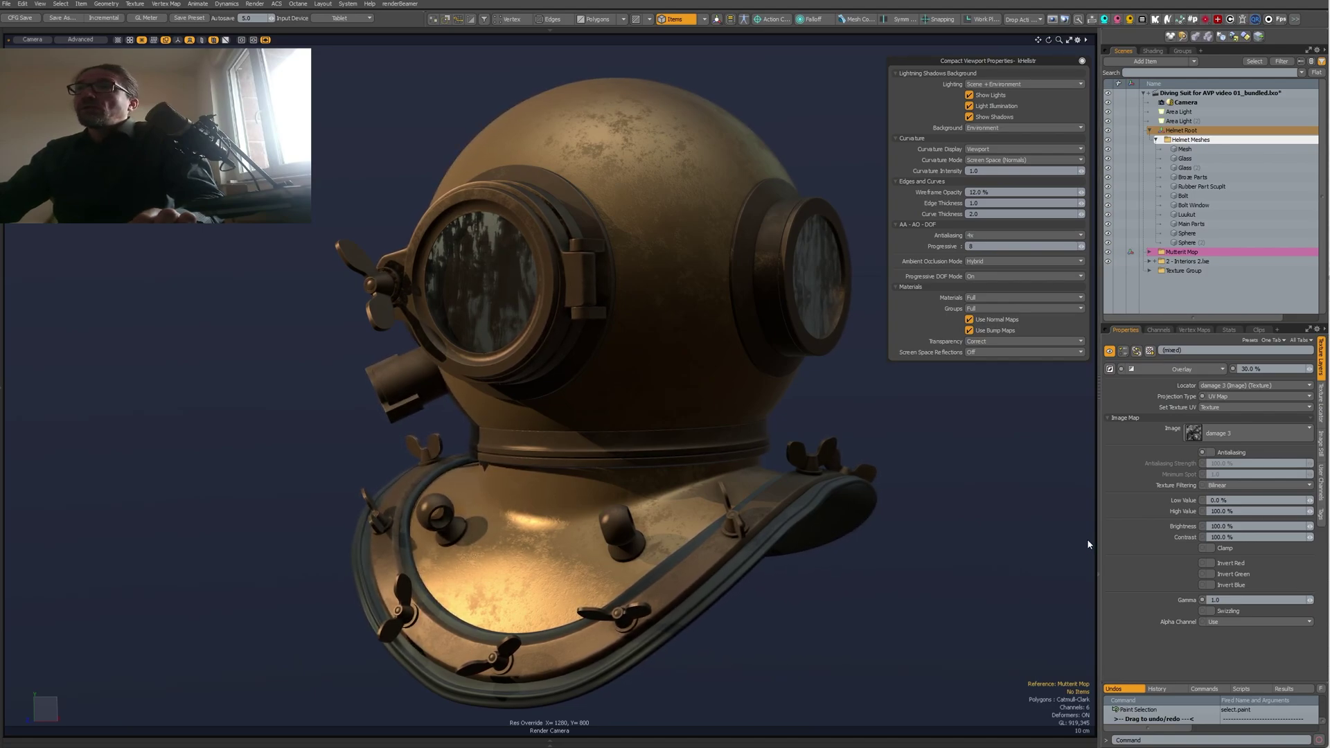
# Select the Camera item, show its depth of field settings and examine the blur on the helmet through the camera.
pyautogui.click(1185, 103)
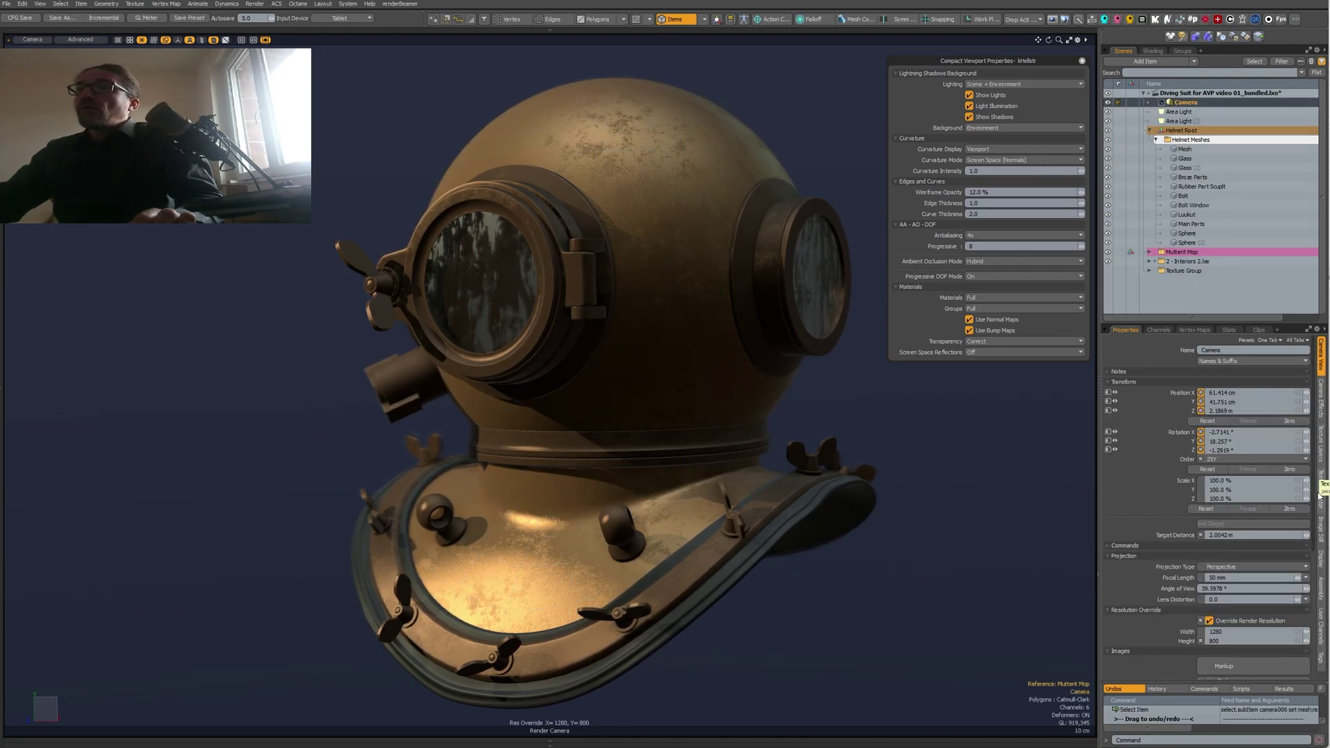
pyautogui.click(1320, 397)
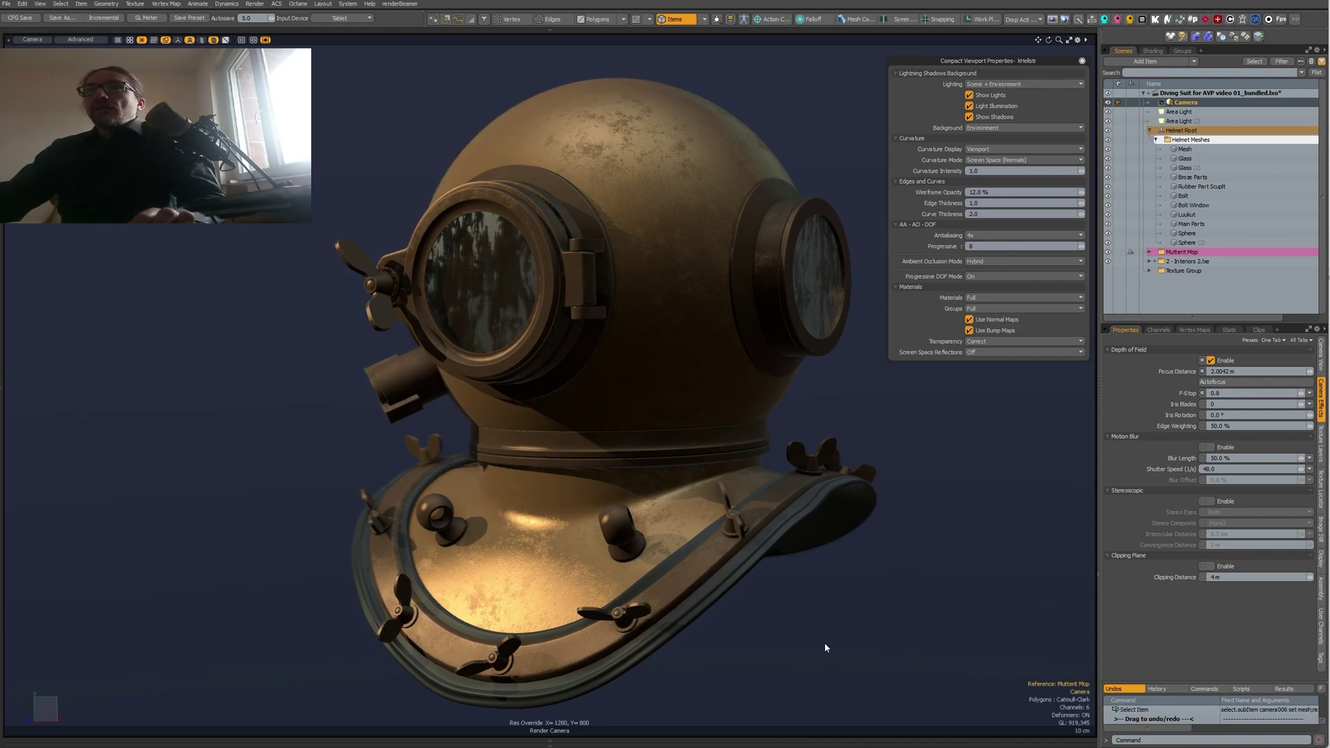
pyautogui.keyDown('alt'); pyautogui.keyDown('shift'); pyautogui.moveTo(825, 645); pyautogui.dragTo(819, 633); pyautogui.keyUp('shift'); pyautogui.keyUp('alt')
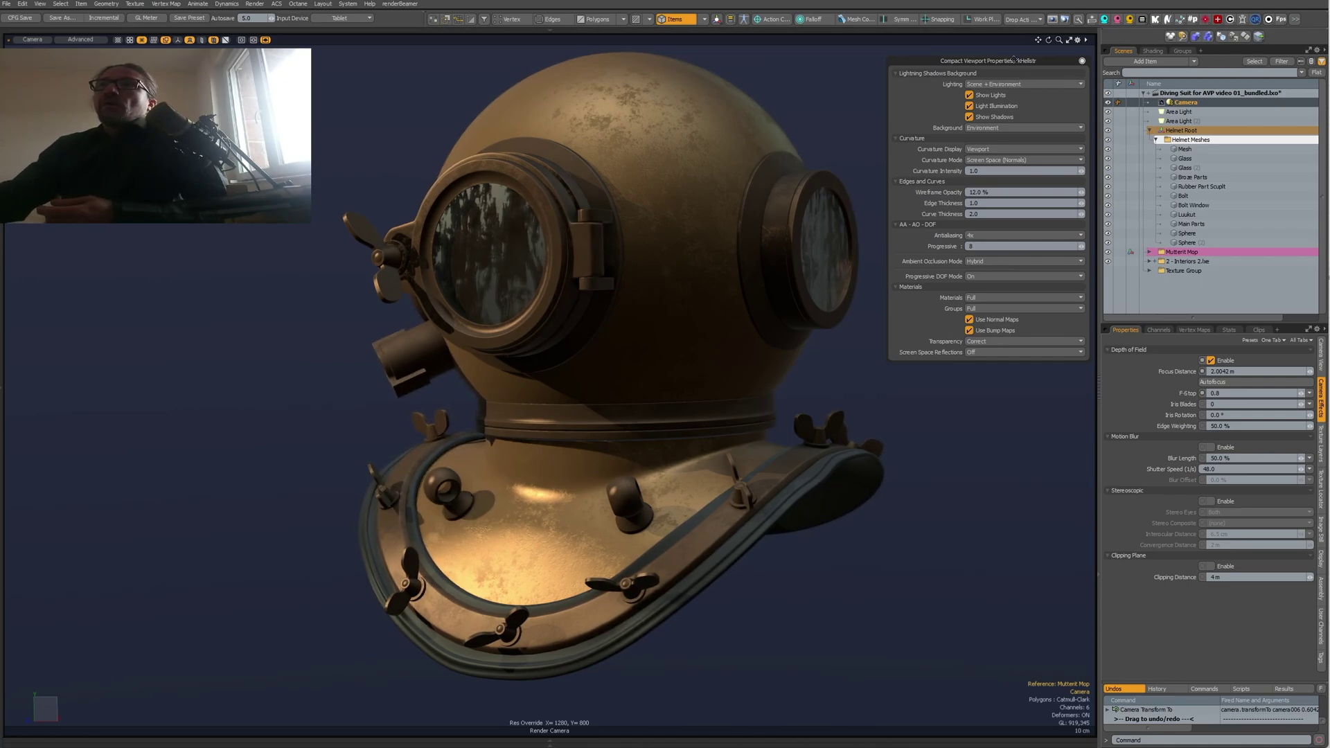
pyautogui.moveTo(1008, 61); pyautogui.dragTo(257, 259)
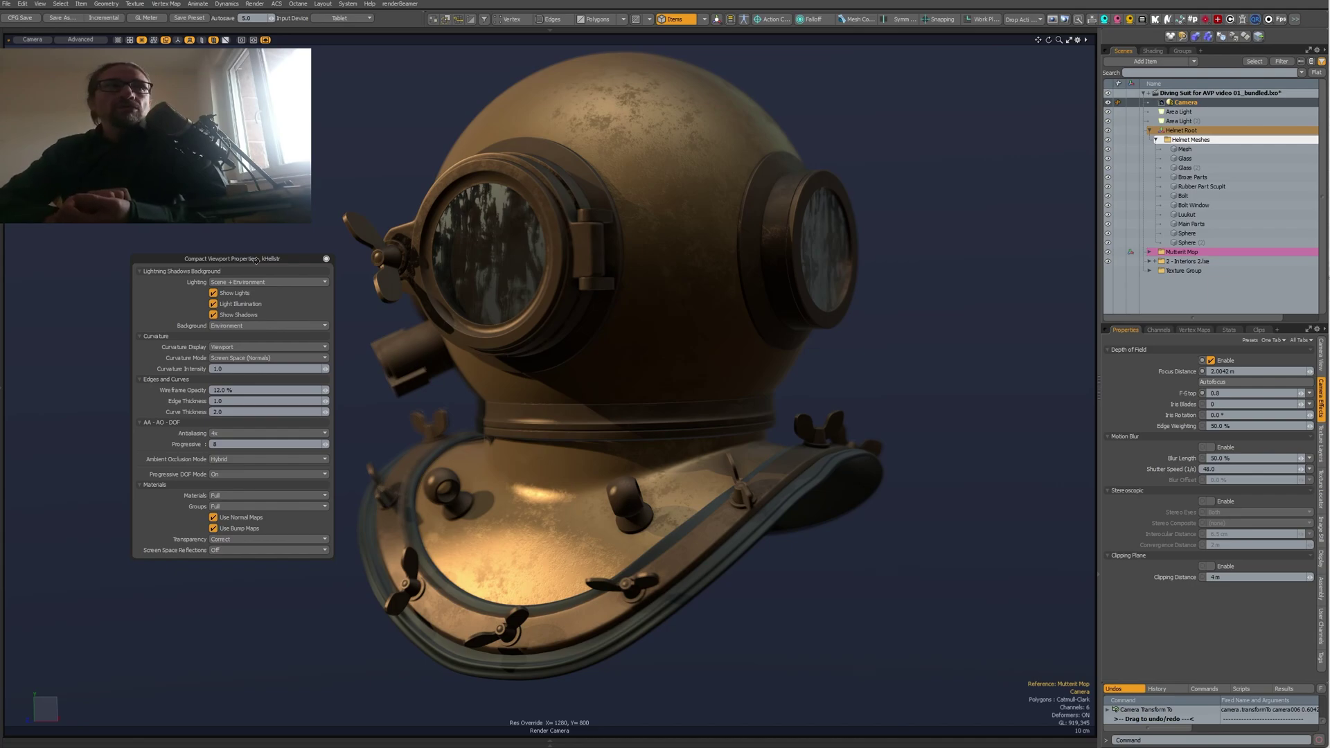
pyautogui.moveTo(255, 260); pyautogui.dragTo(1002, 62)
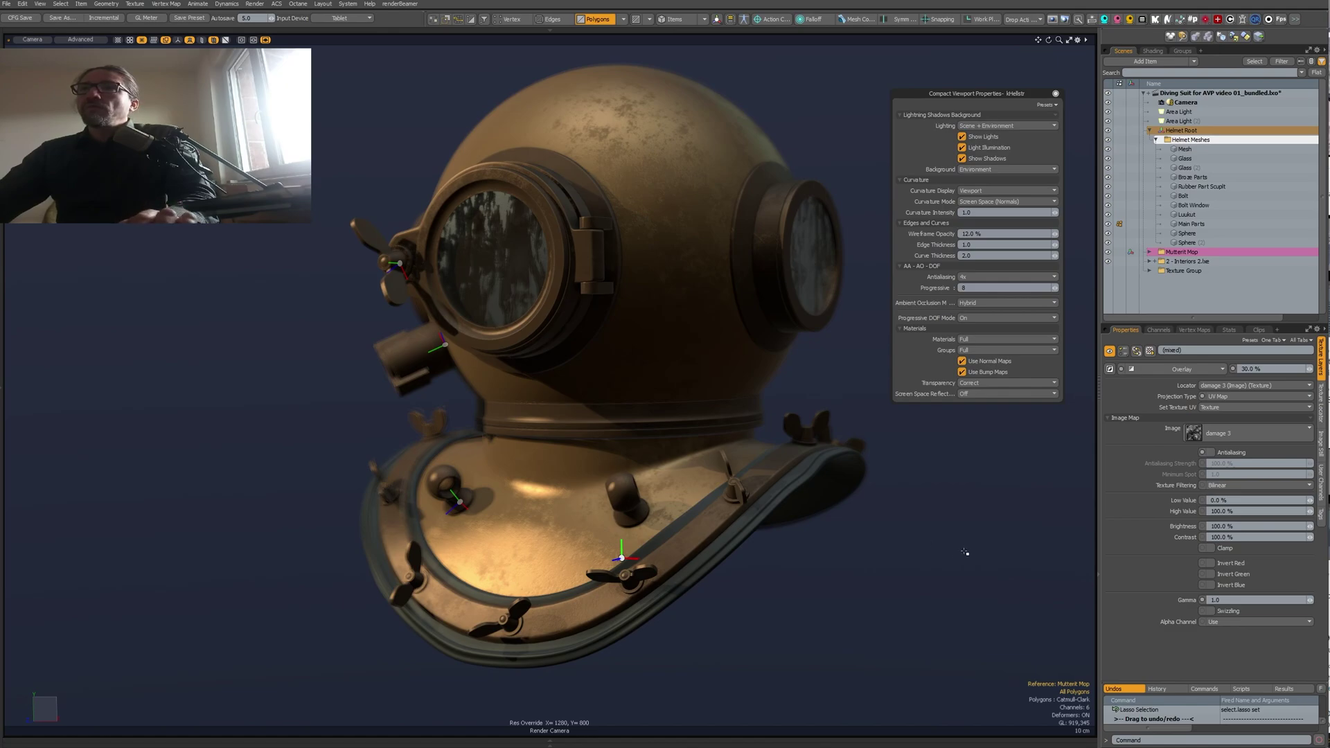
# Load the Basic OK preset in the compact viewport properties form and examine the helmet in the camera view.
pyautogui.click(1041, 107)
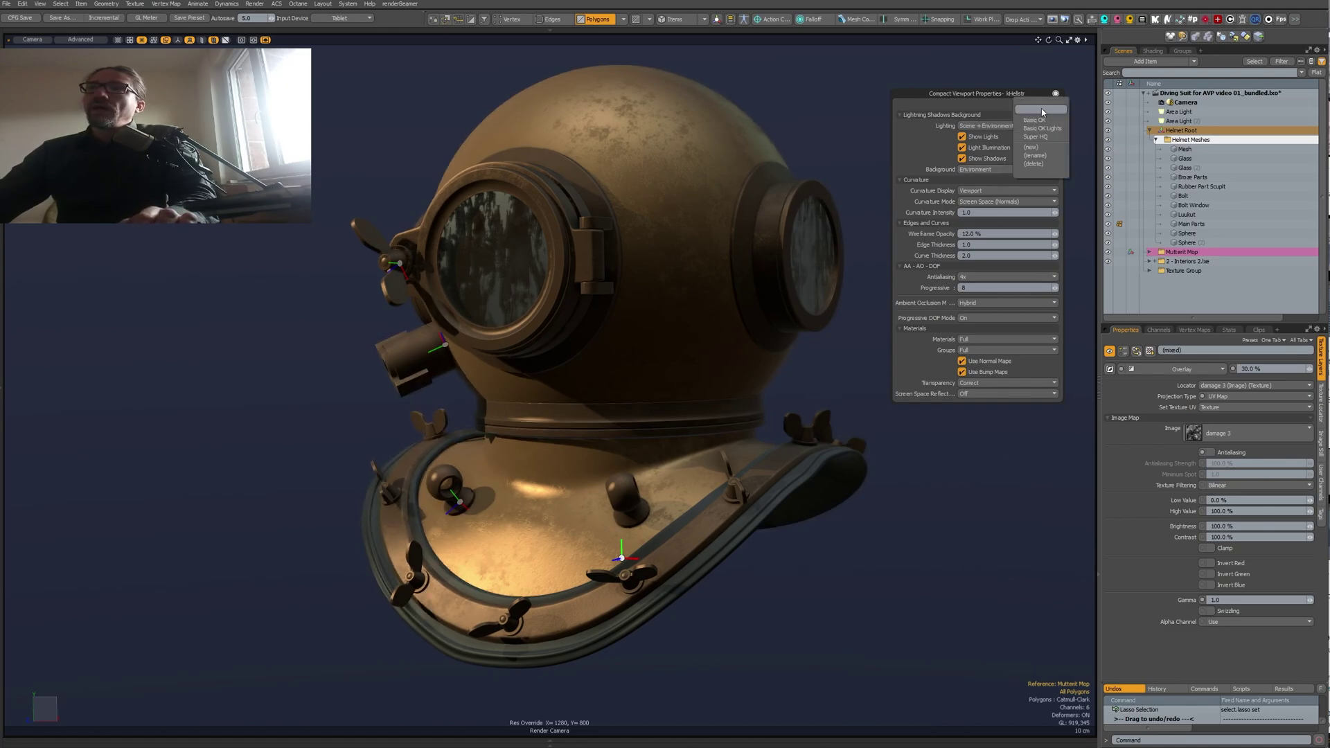
pyautogui.click(986, 105)
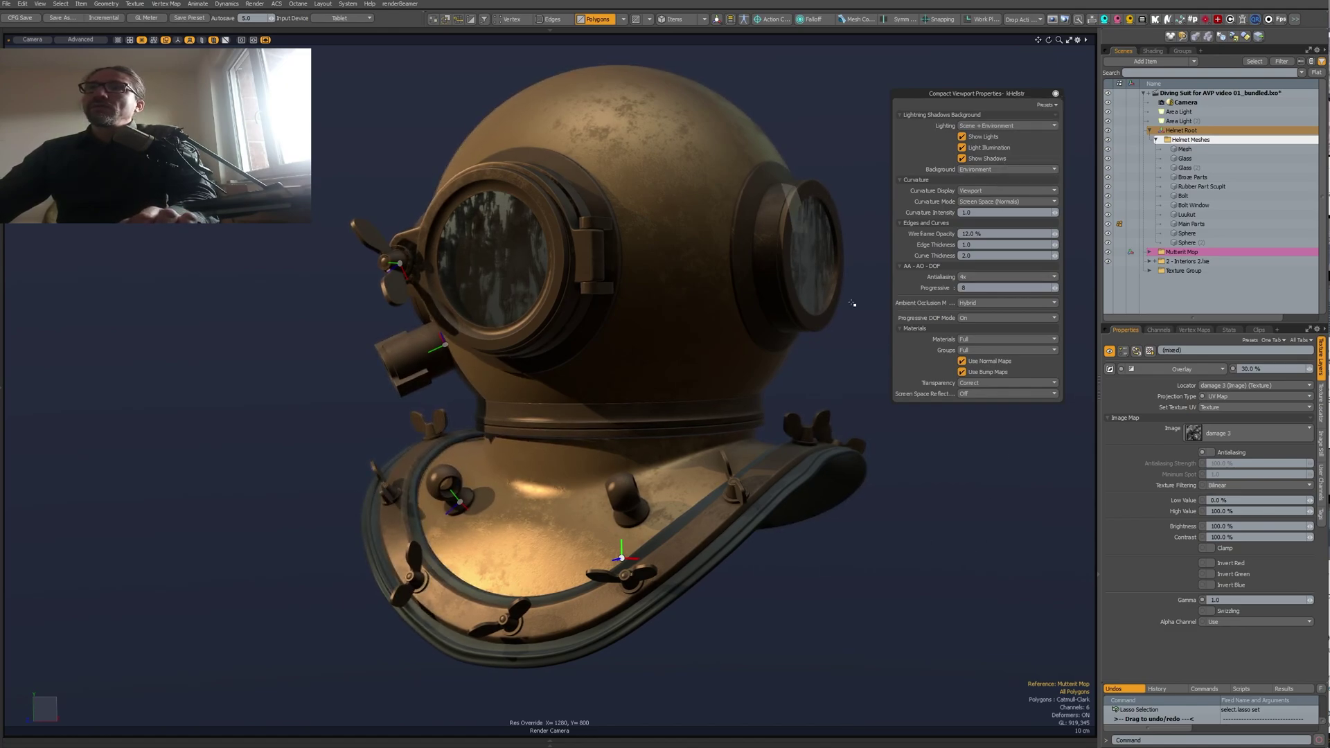
pyautogui.click(1054, 111)
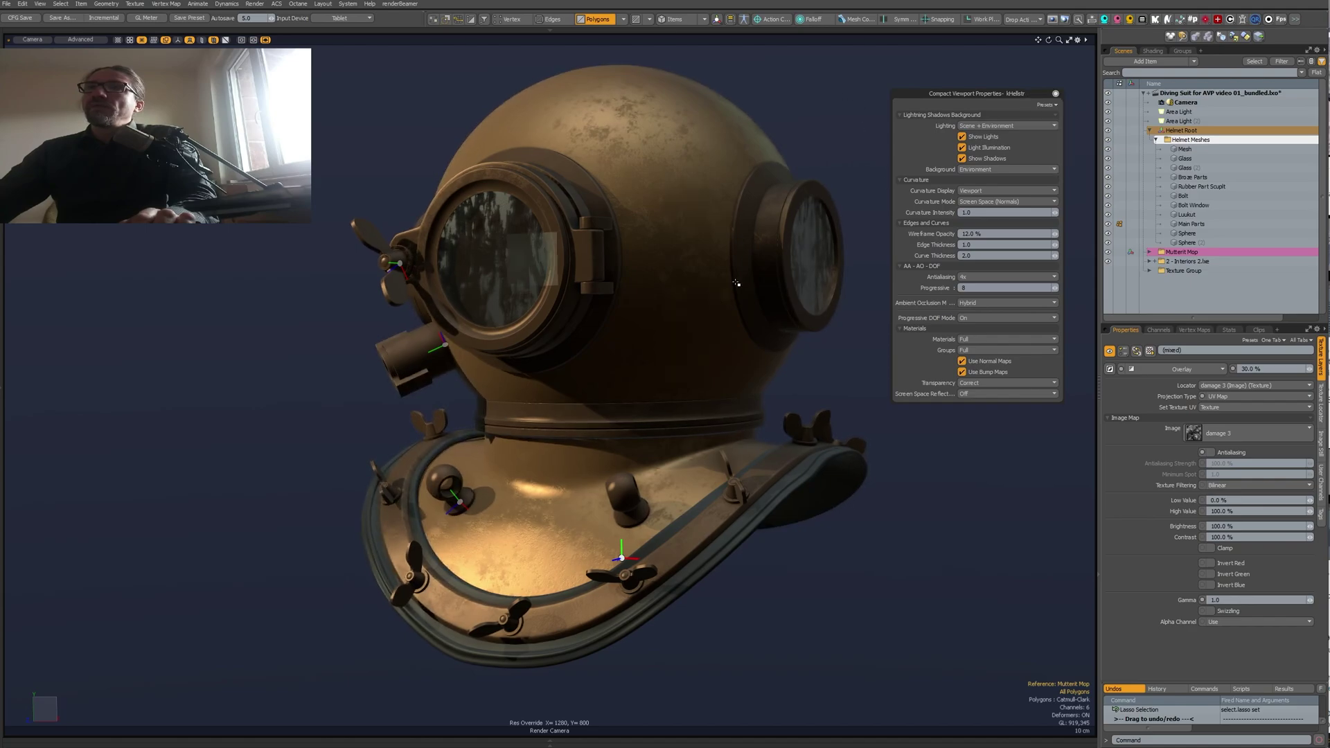
pyautogui.click(1046, 104)
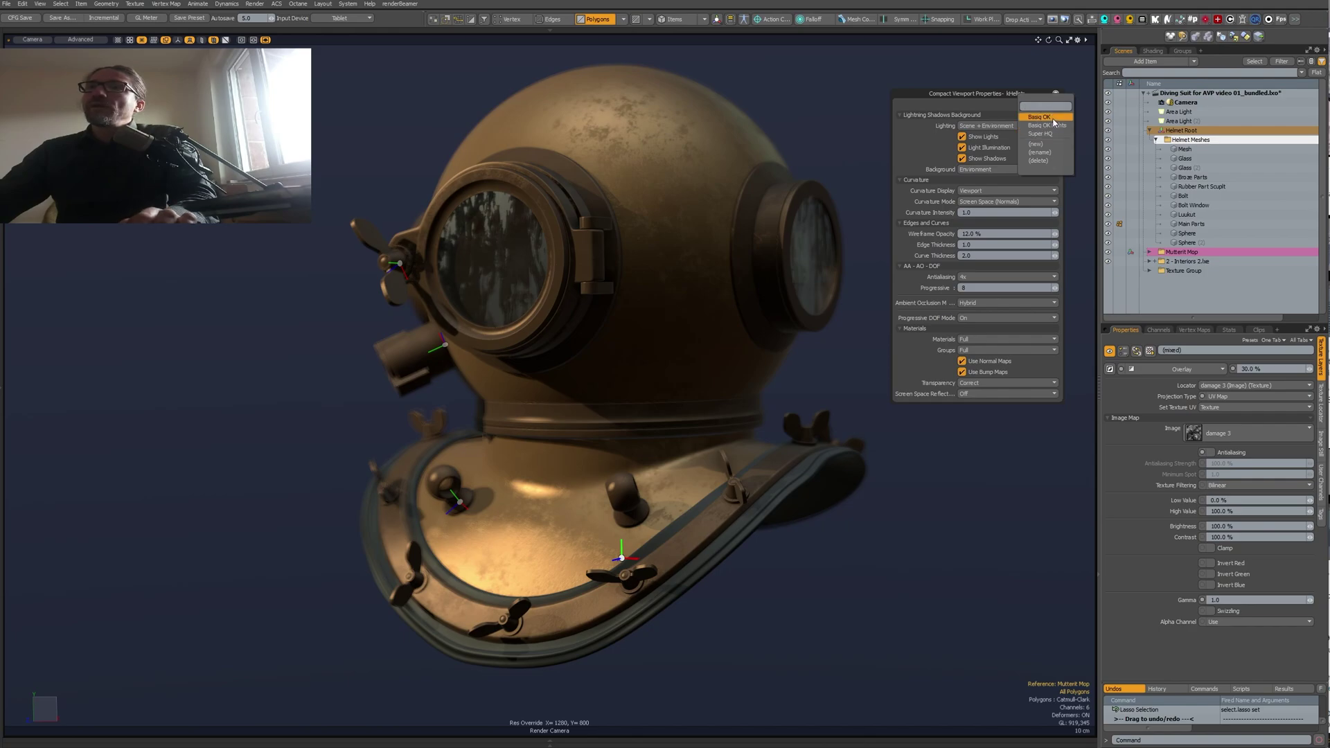
pyautogui.click(1053, 118)
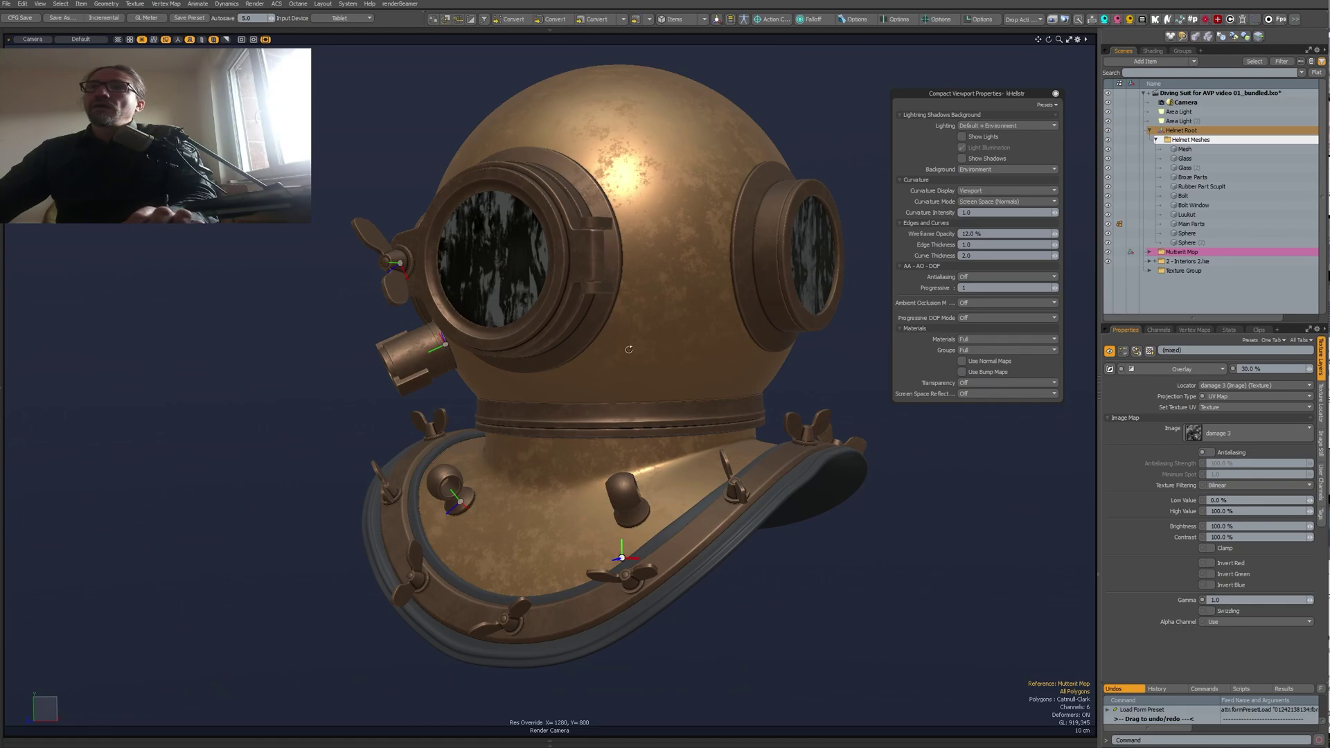
pyautogui.keyDown('alt'); pyautogui.keyDown('shift'); pyautogui.moveTo(589, 308); pyautogui.dragTo(574, 370); pyautogui.keyUp('shift'); pyautogui.keyUp('alt')
pyautogui.keyDown('ctrl'); pyautogui.keyDown('alt'); pyautogui.moveTo(574, 370); pyautogui.dragTo(573, 371); pyautogui.keyUp('alt'); pyautogui.keyUp('ctrl')
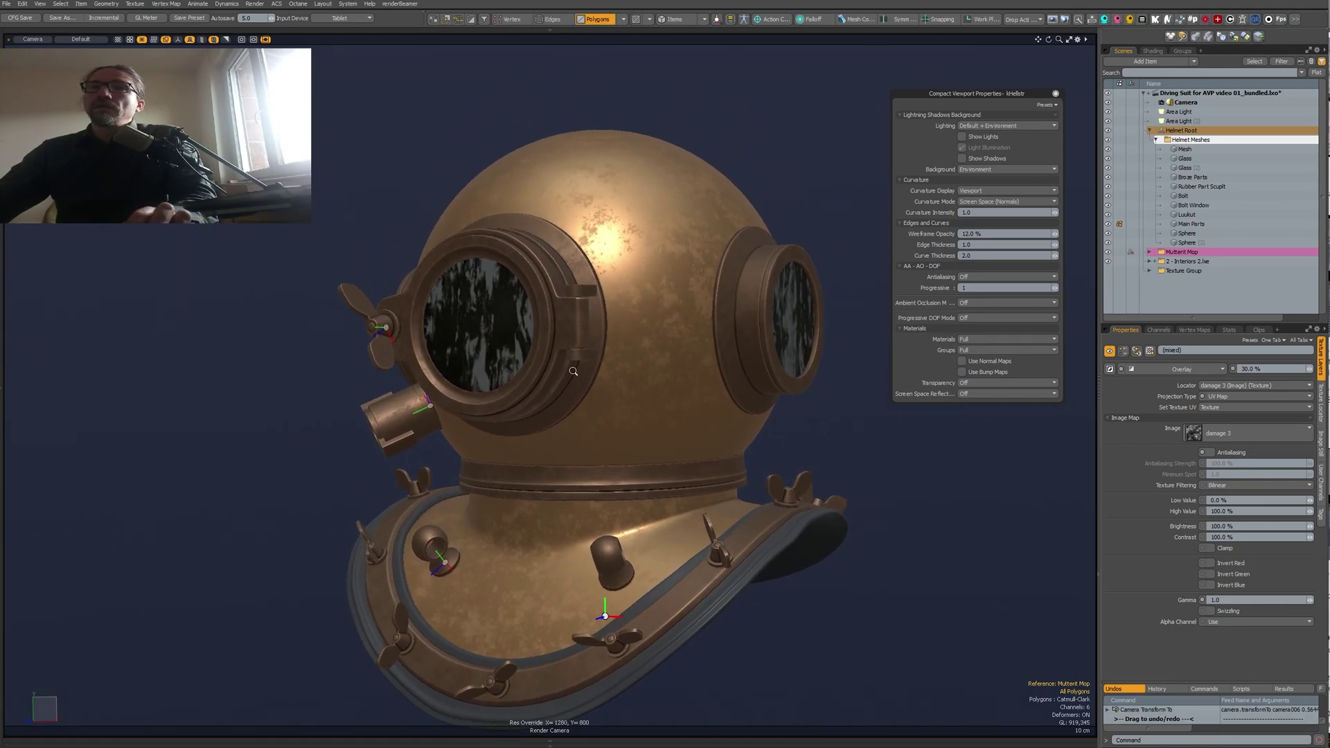
pyautogui.scroll(2, 574, 371)
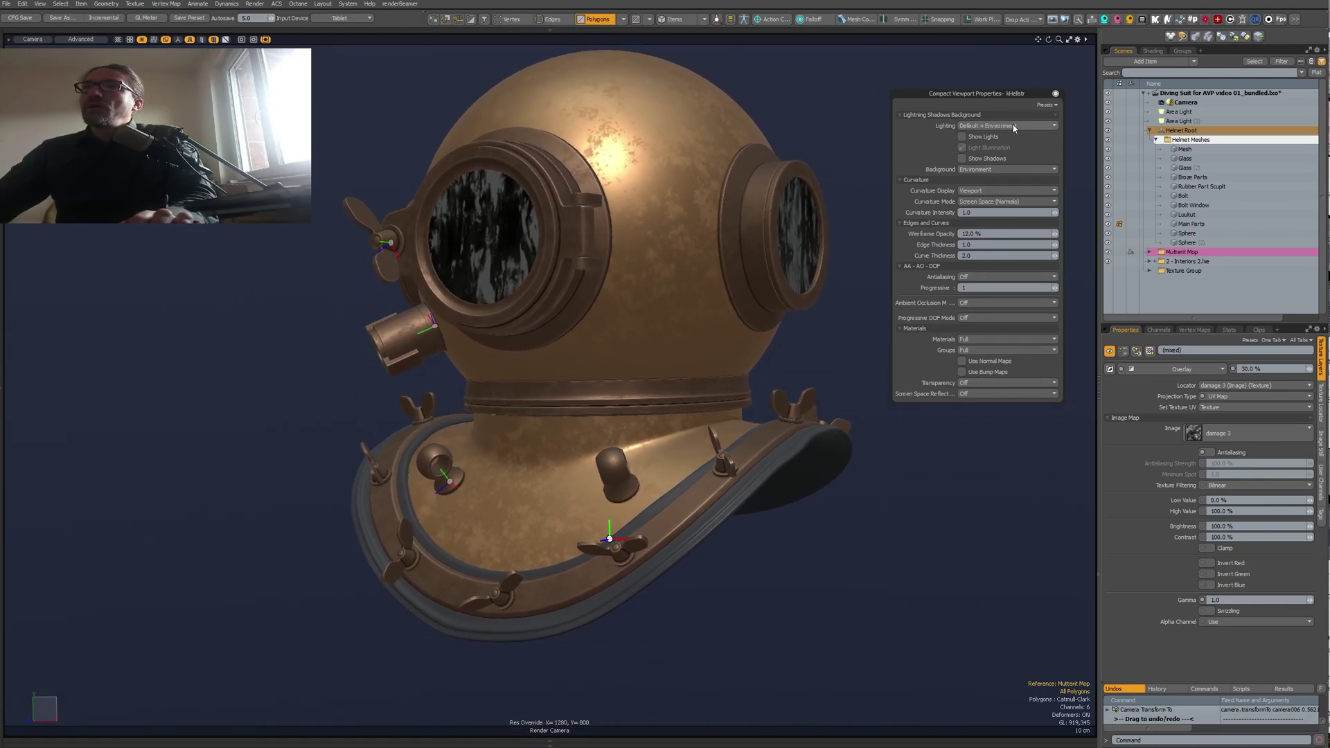
# Load the Super HQ preset in the compact viewport properties form and examine the helmet from a slightly different angle.
pyautogui.click(1046, 104)
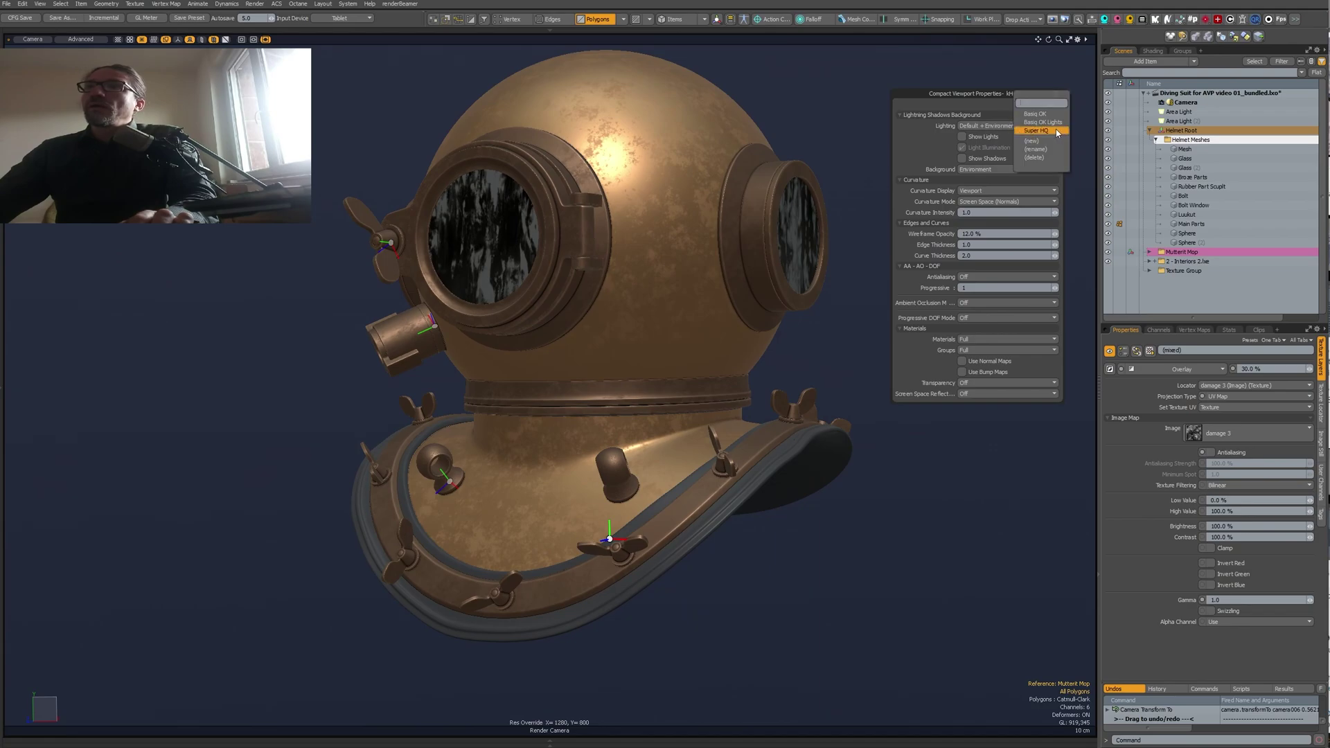
pyautogui.click(1051, 130)
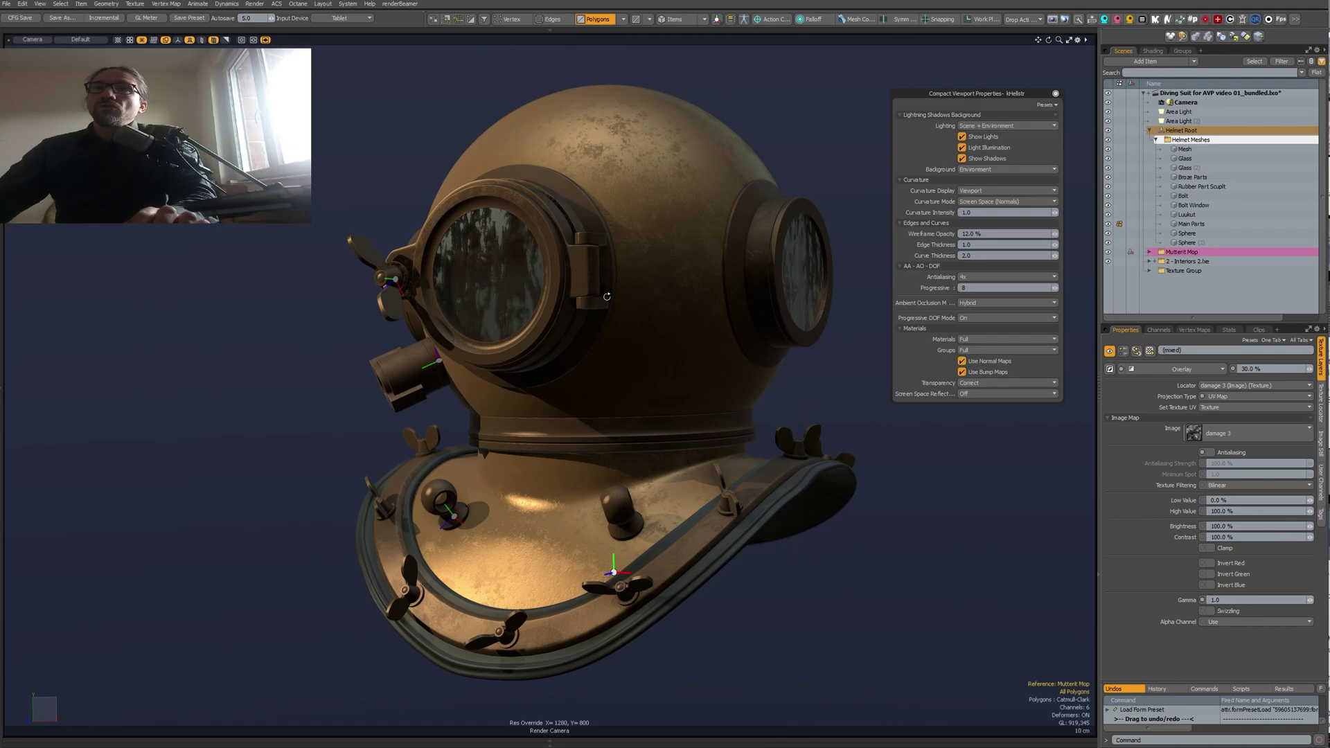
pyautogui.moveTo(616, 376)
pyautogui.keyDown('alt'); pyautogui.keyDown('shift'); pyautogui.mouseDown()
pyautogui.moveTo(617, 324)
pyautogui.moveTo(623, 354)
pyautogui.mouseUp(); pyautogui.keyUp('shift'); pyautogui.keyUp('alt')
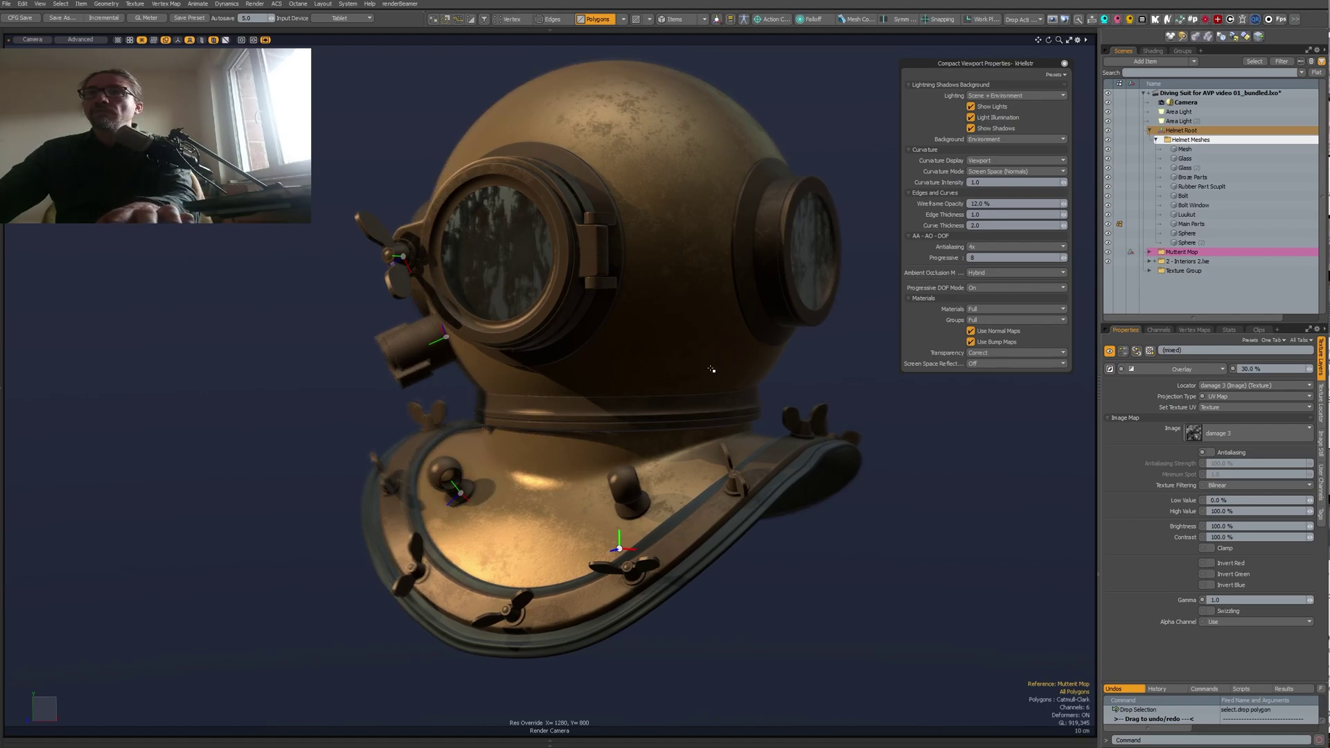
# Open the Viewport Toggles form and place it directly below the compact viewport properties form.
pyautogui.press('o')
pyautogui.moveTo(863, 271); pyautogui.dragTo(982, 385)
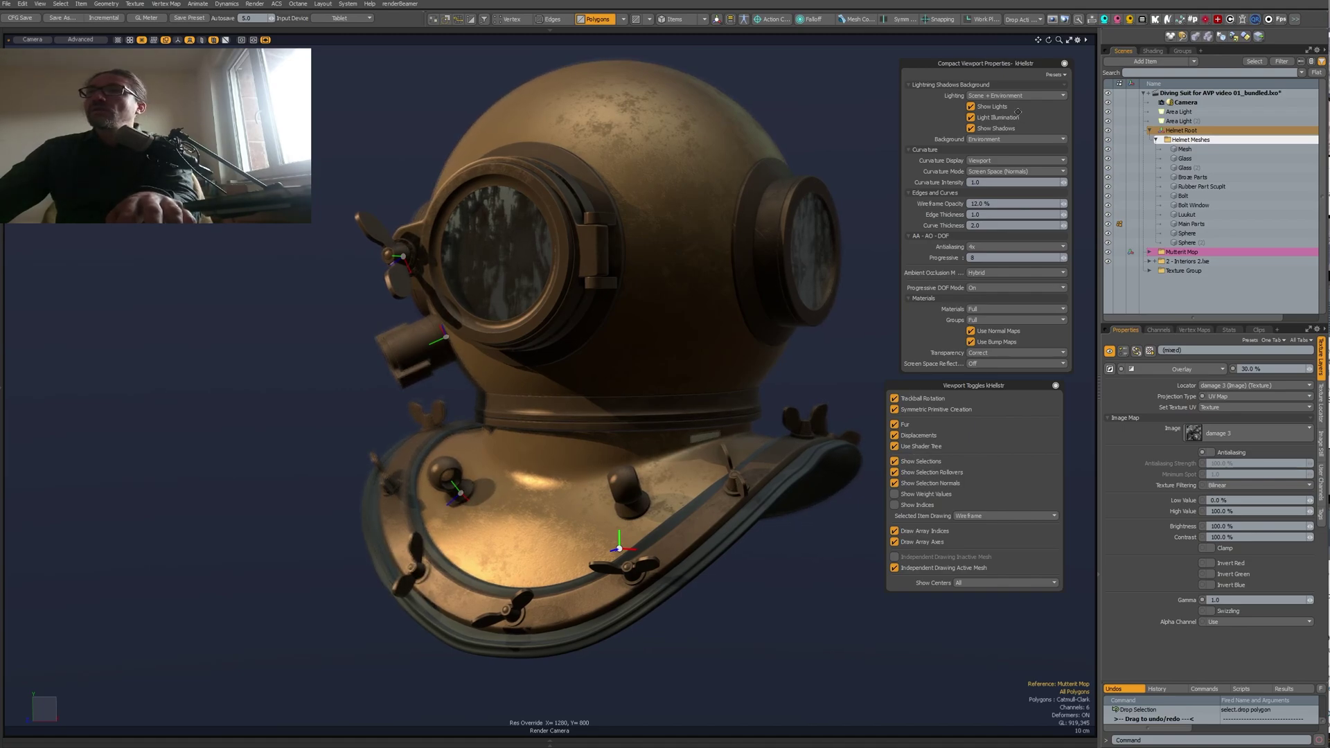
# Load the Basic OK viewport preset and set Show Centers to None in the Viewport Toggles form.
pyautogui.click(1062, 75)
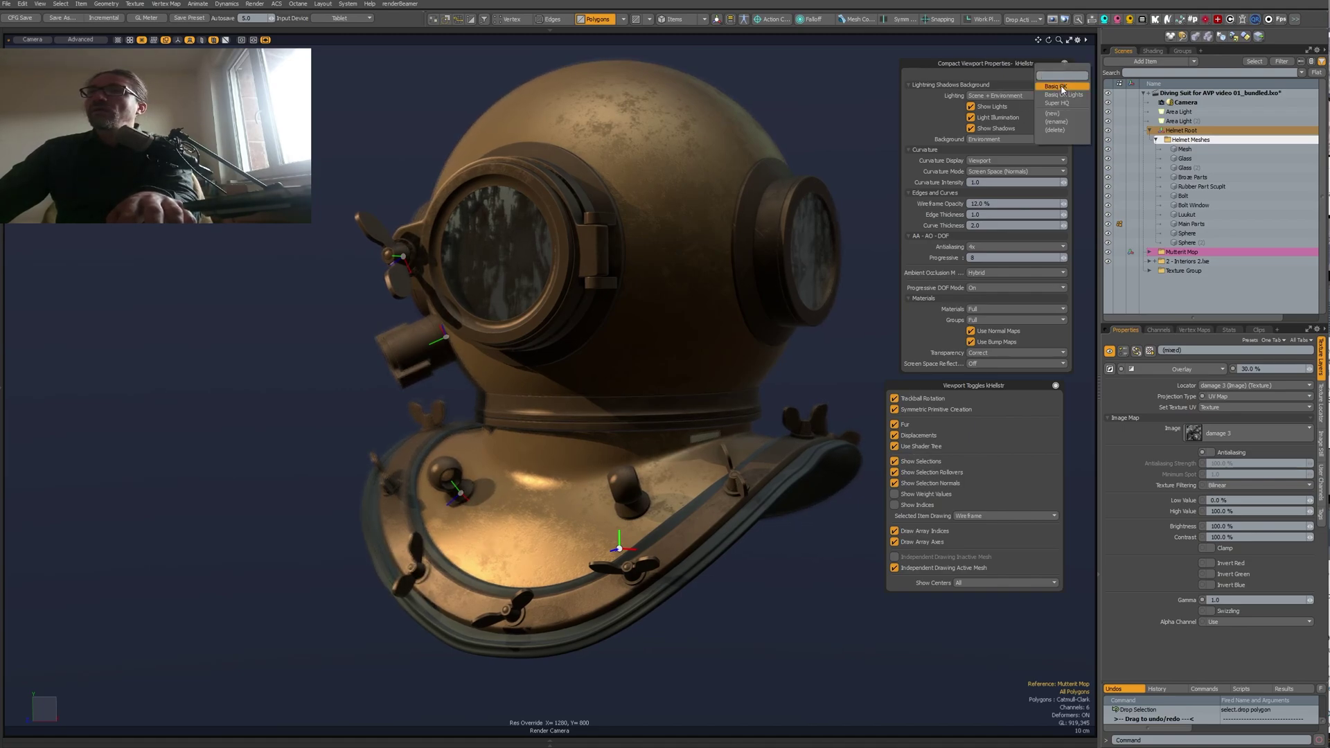
pyautogui.click(1062, 86)
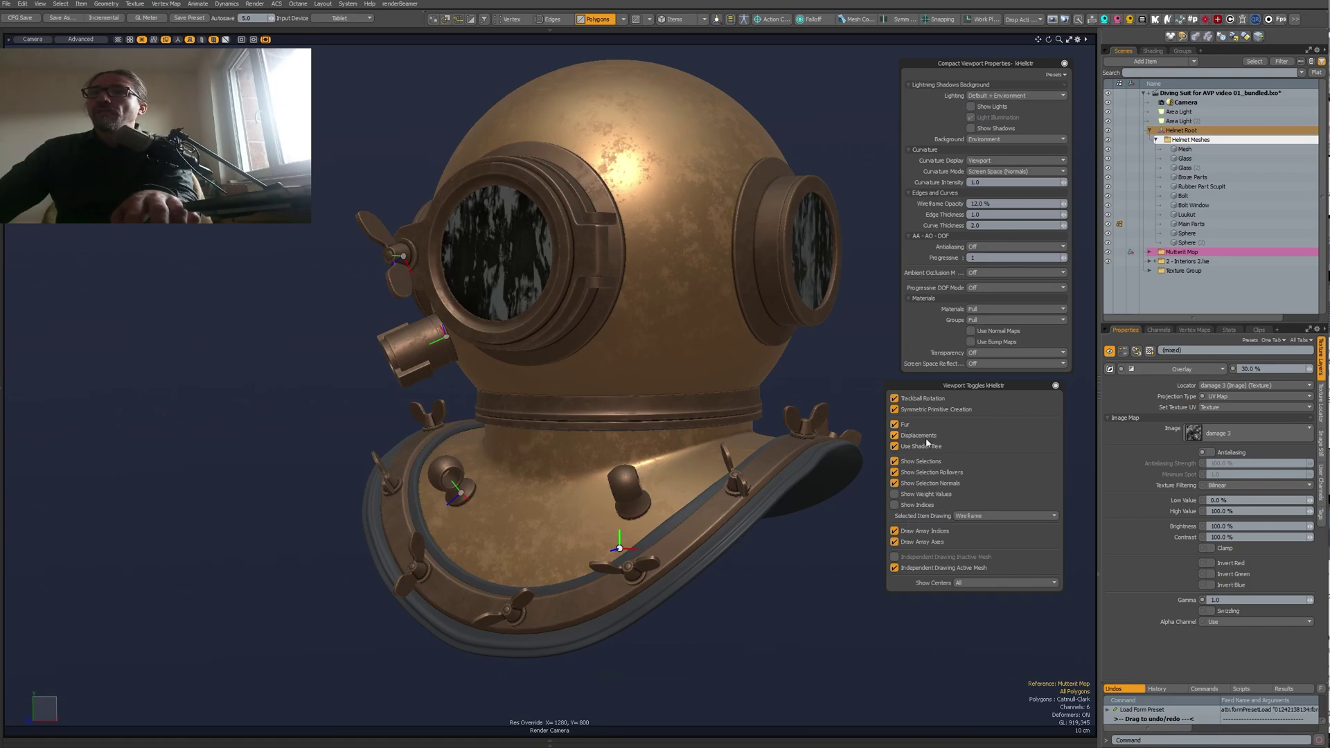
pyautogui.click(990, 583)
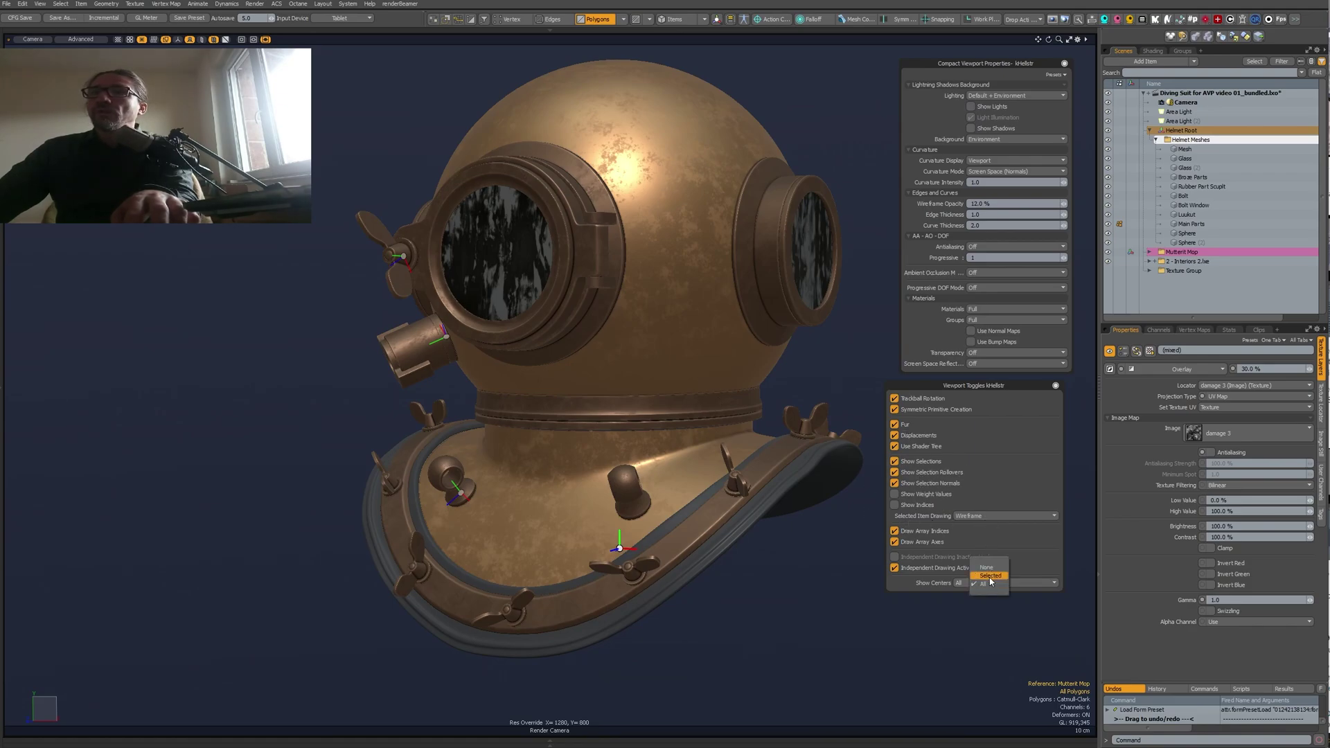
pyautogui.click(989, 567)
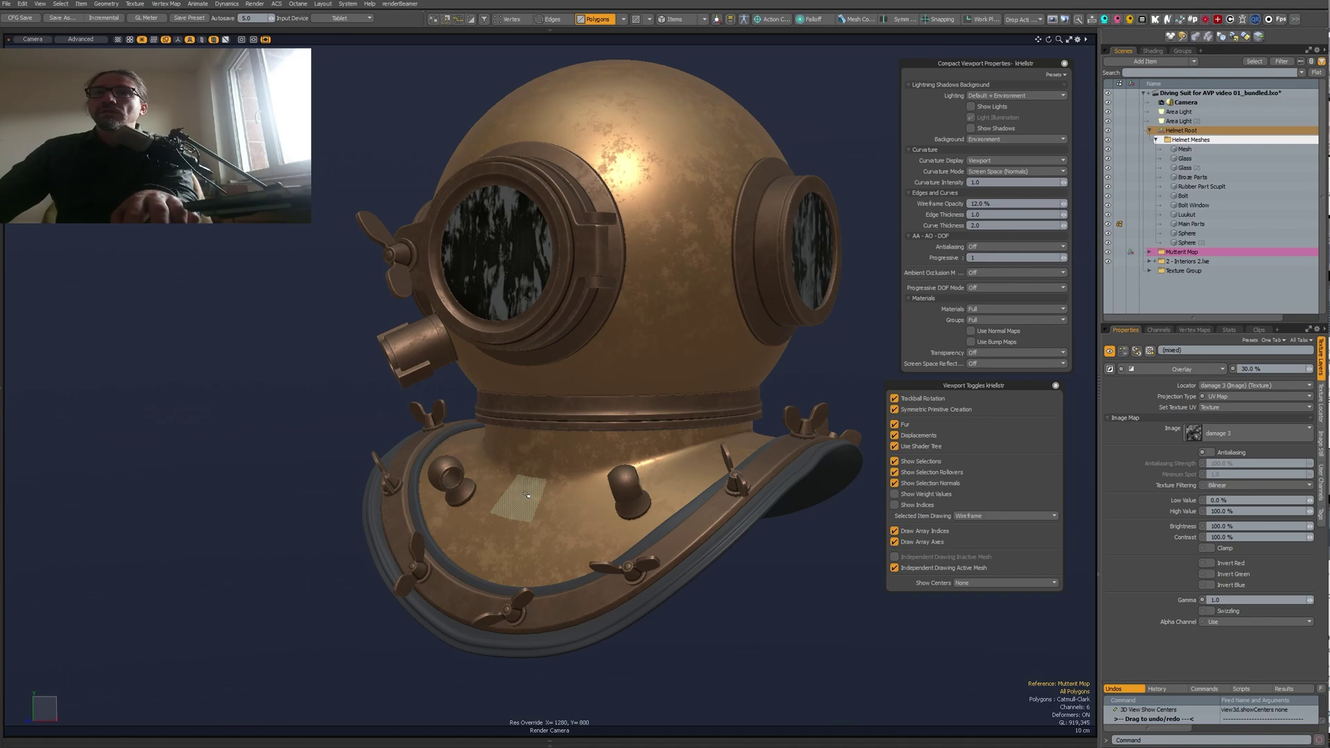
# Set Show Centers to Selected in the Viewport Toggles form.
pyautogui.click(1013, 584)
pyautogui.click(1015, 592)
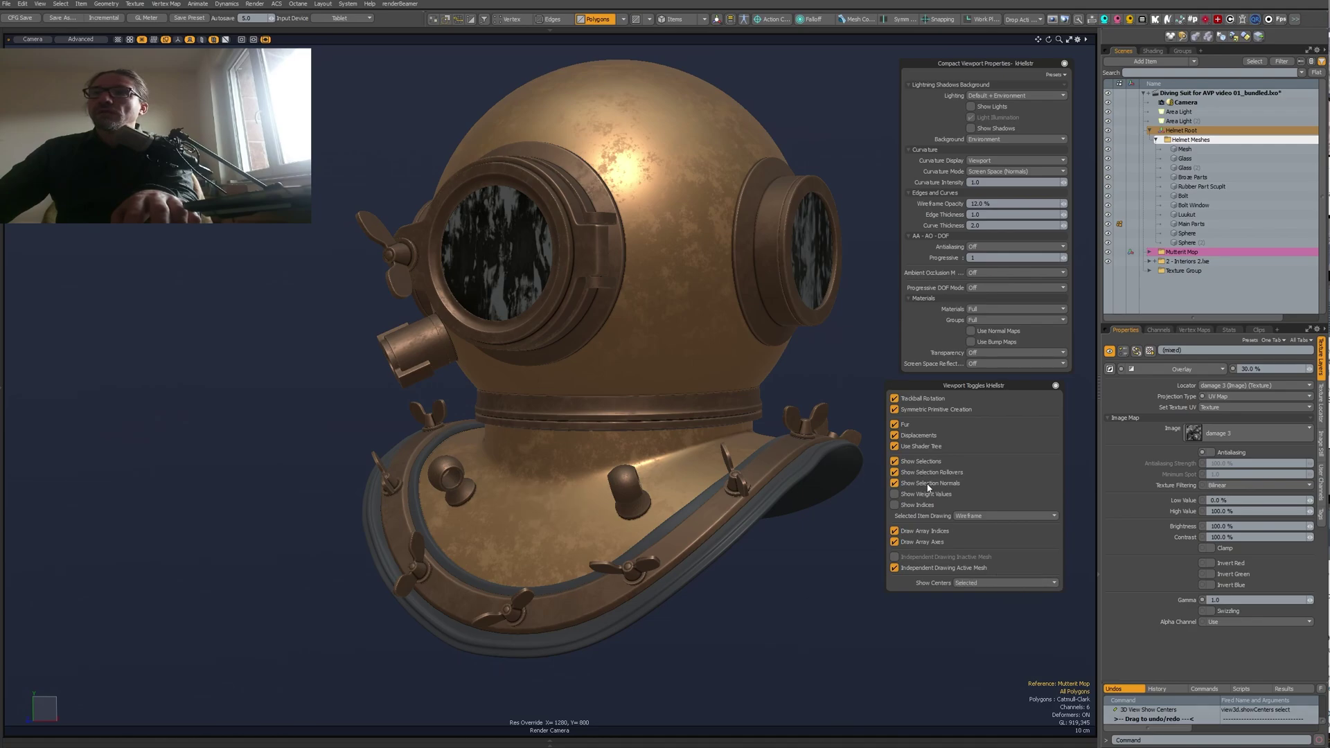
# Paint-select a patch of polygons on the helmet dome to examine its selection display, and drop the selection.
pyautogui.moveTo(630, 270)
pyautogui.mouseDown()
pyautogui.moveTo(640, 215)
pyautogui.moveTo(777, 102)
pyautogui.mouseUp()
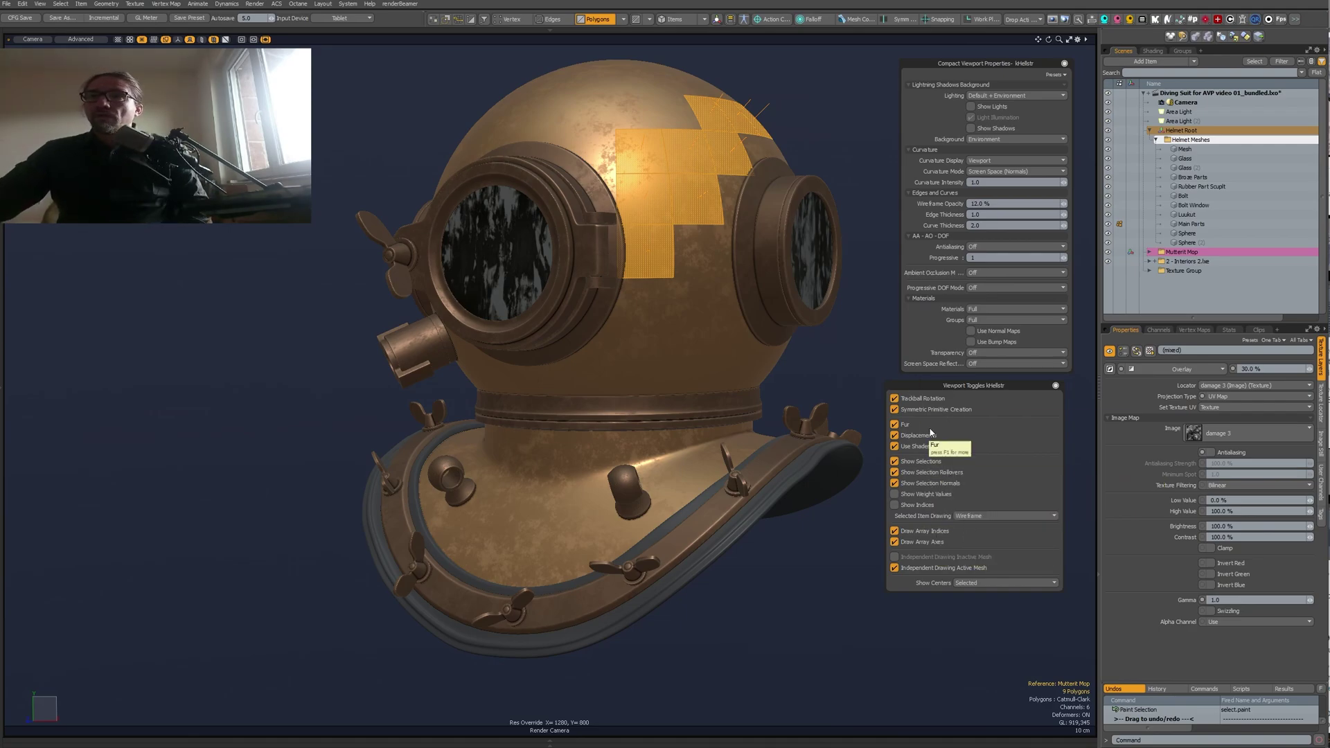
pyautogui.moveTo(1012, 386); pyautogui.dragTo(1021, 387)
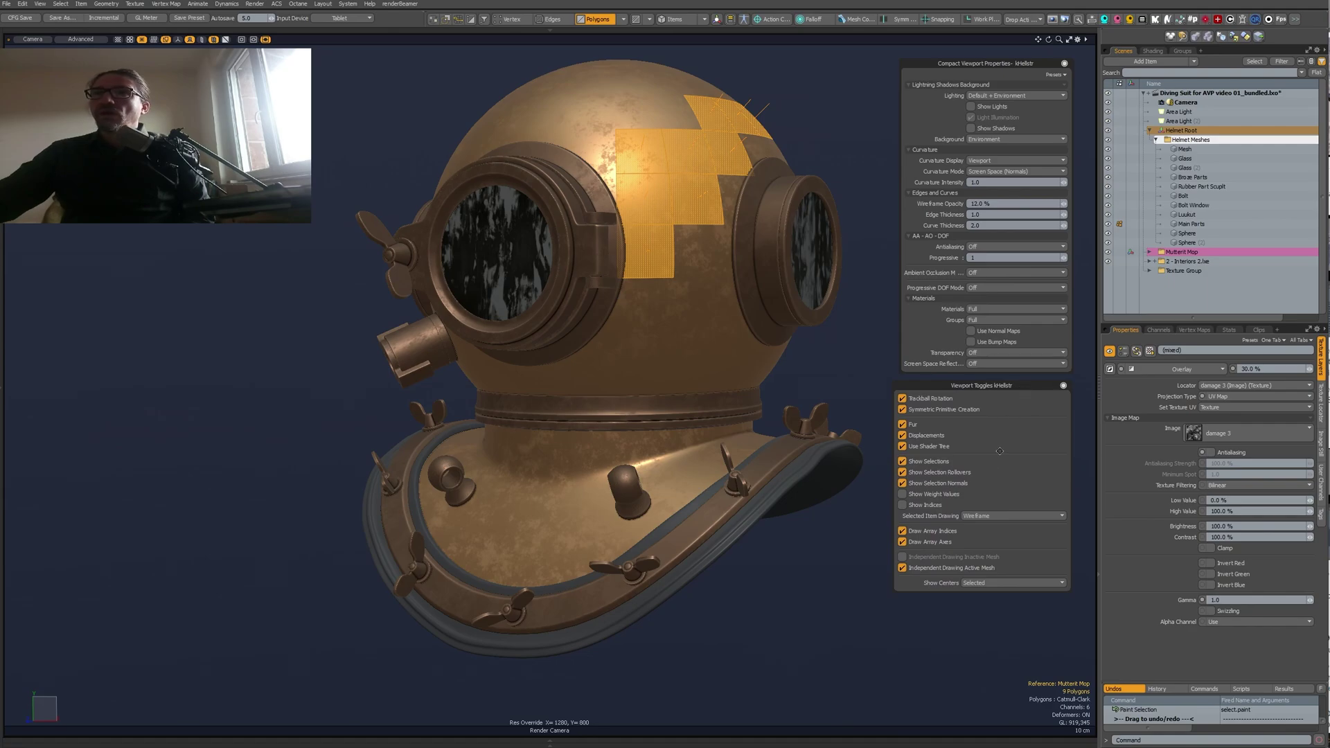
pyautogui.click(851, 551)
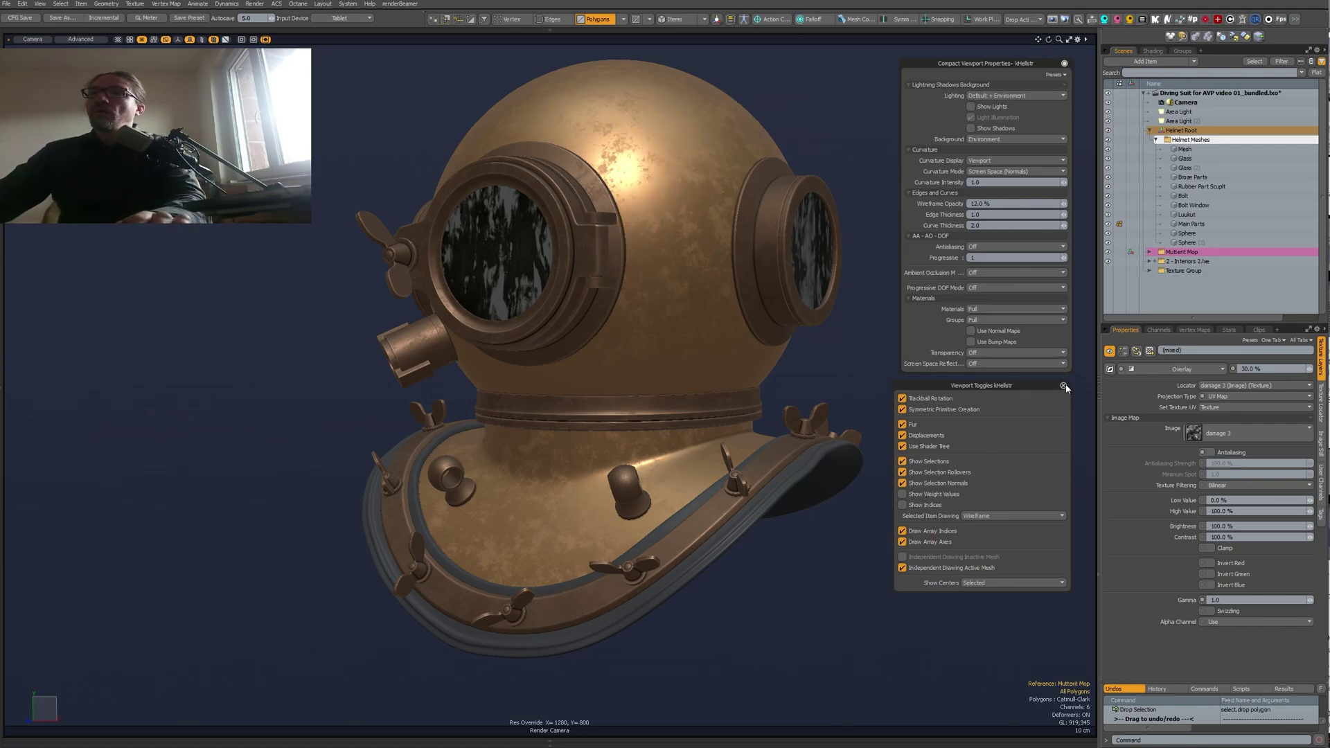
# Close both viewport forms and reopen them beside the helmet, with Viewport Toggles directly below the compact viewport properties form.
pyautogui.click(1063, 387)
pyautogui.click(1065, 63)
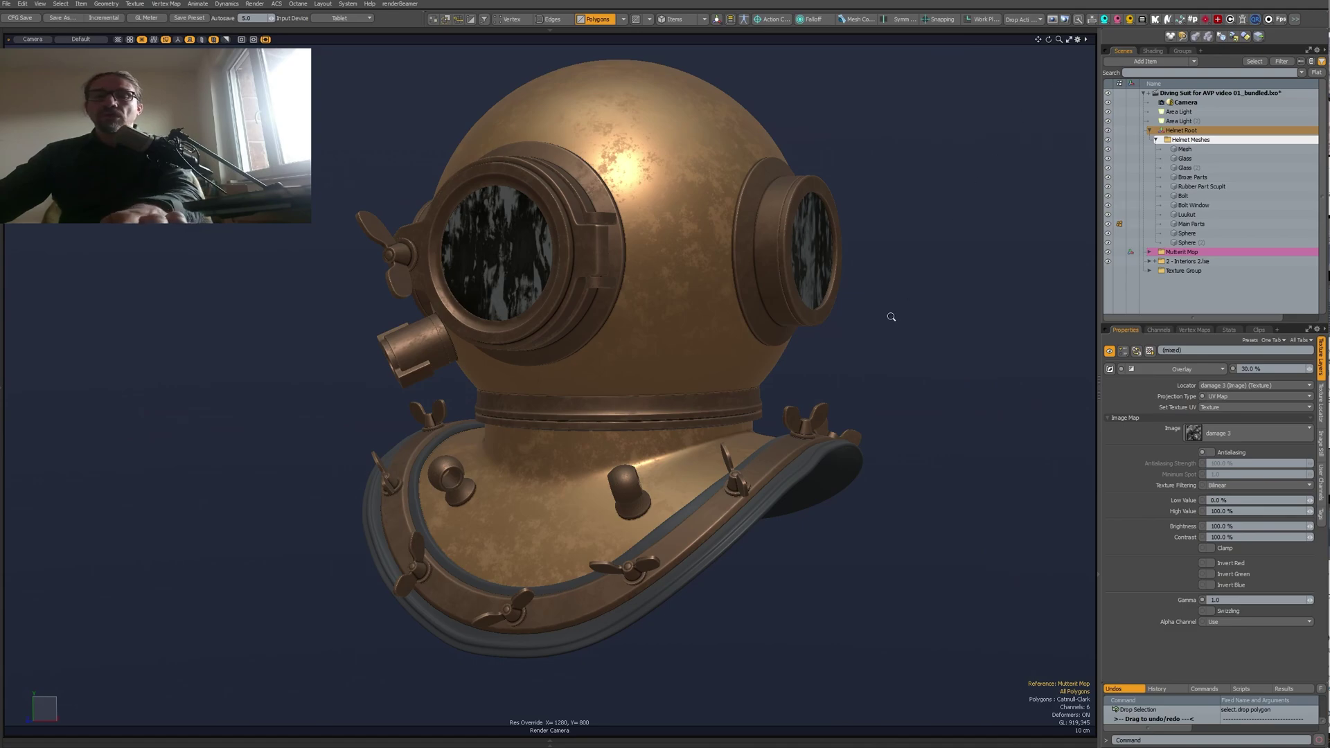
pyautogui.press('o')
pyautogui.click(900, 245)
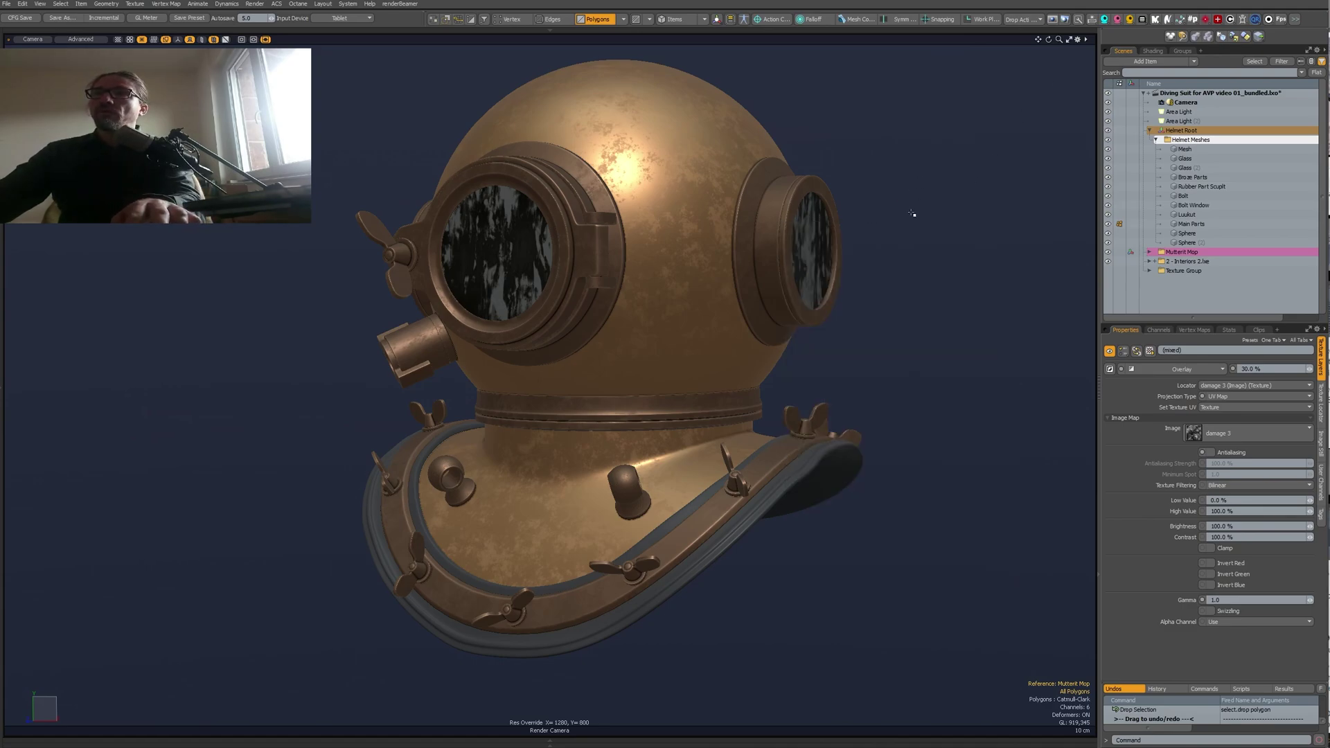
pyautogui.press('o')
pyautogui.moveTo(910, 142); pyautogui.dragTo(979, 82)
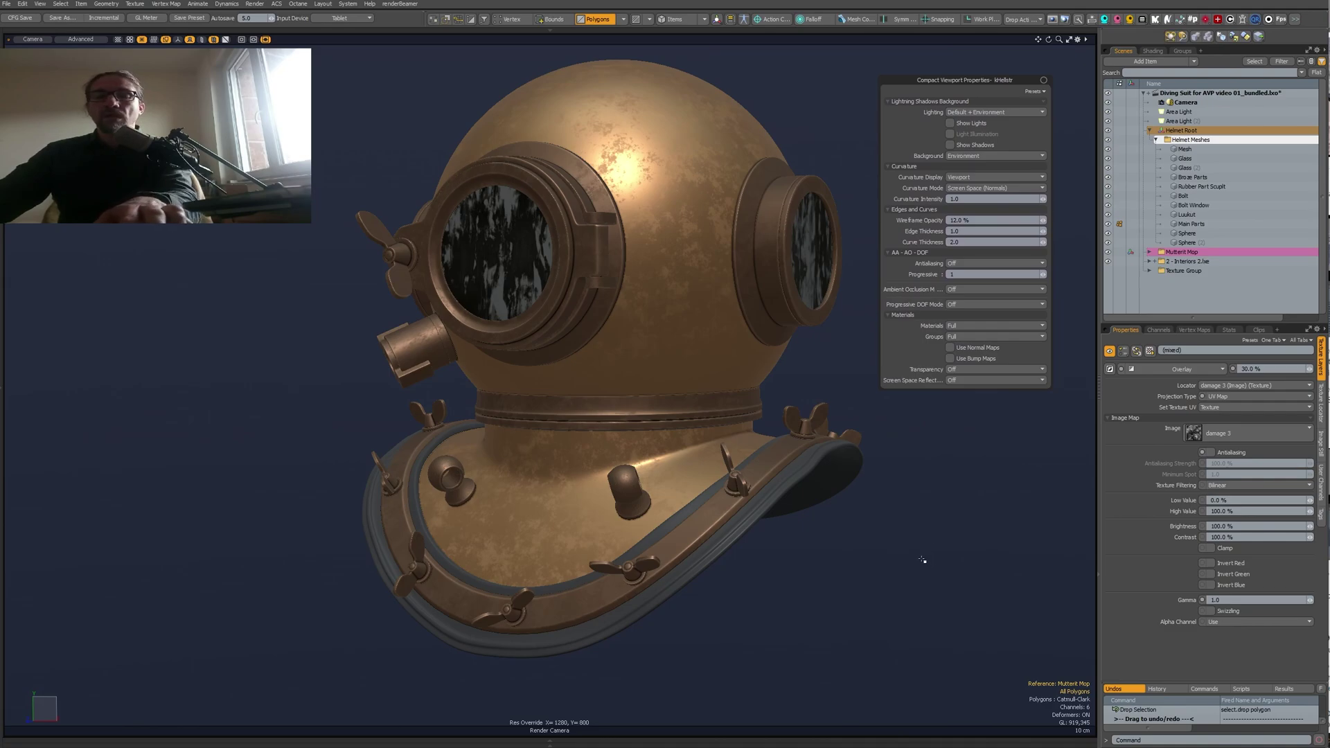
pyautogui.hotkey('shift', 'o')
pyautogui.moveTo(938, 458); pyautogui.dragTo(983, 396)
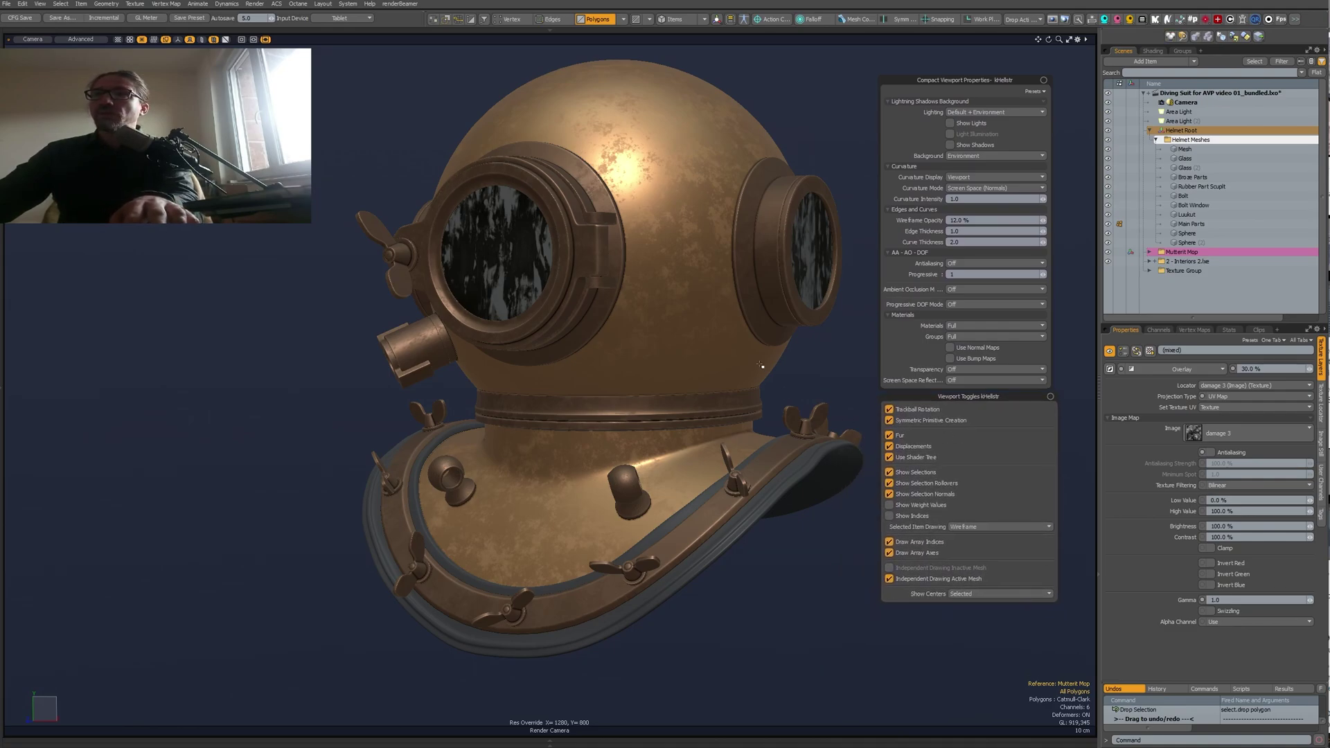
# Dismiss the open forms and bring back only the compact viewport properties form, placed beside the helmet's side window.
pyautogui.press('Escape')
pyautogui.press('o')
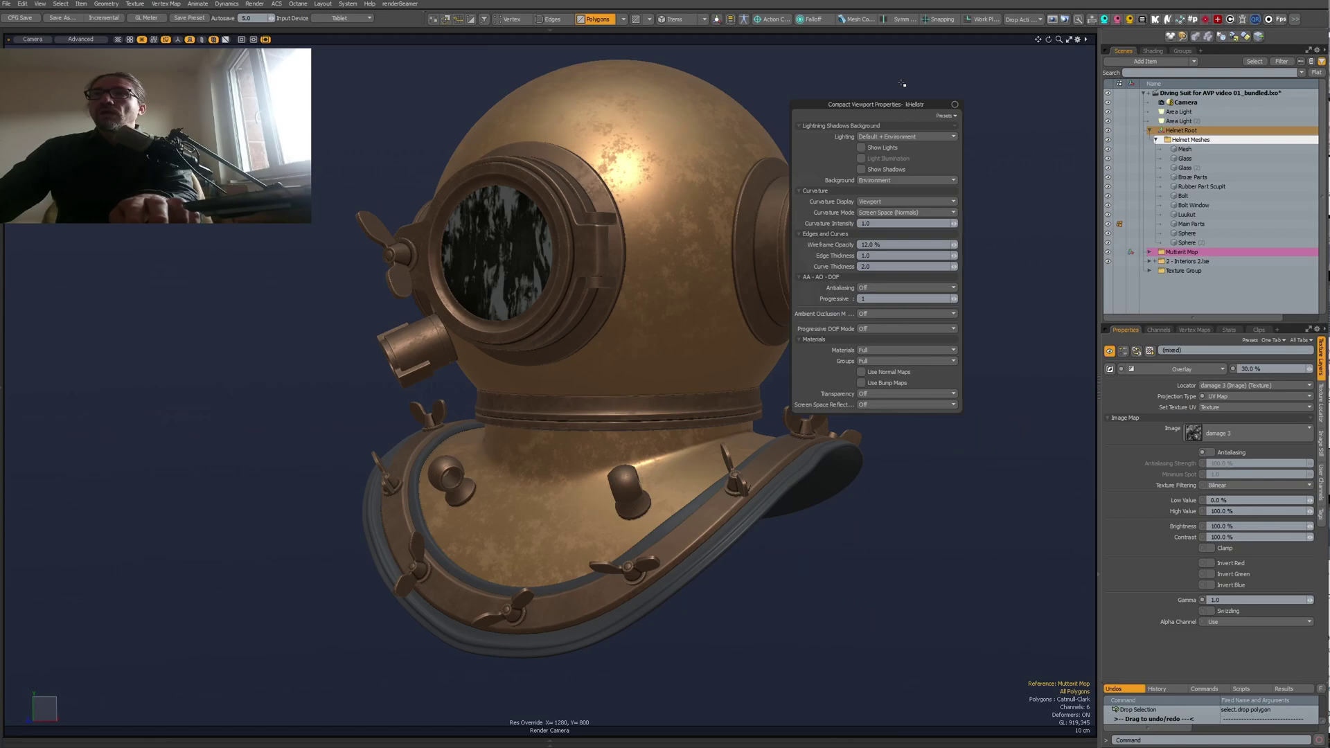
pyautogui.moveTo(887, 104); pyautogui.dragTo(903, 70)
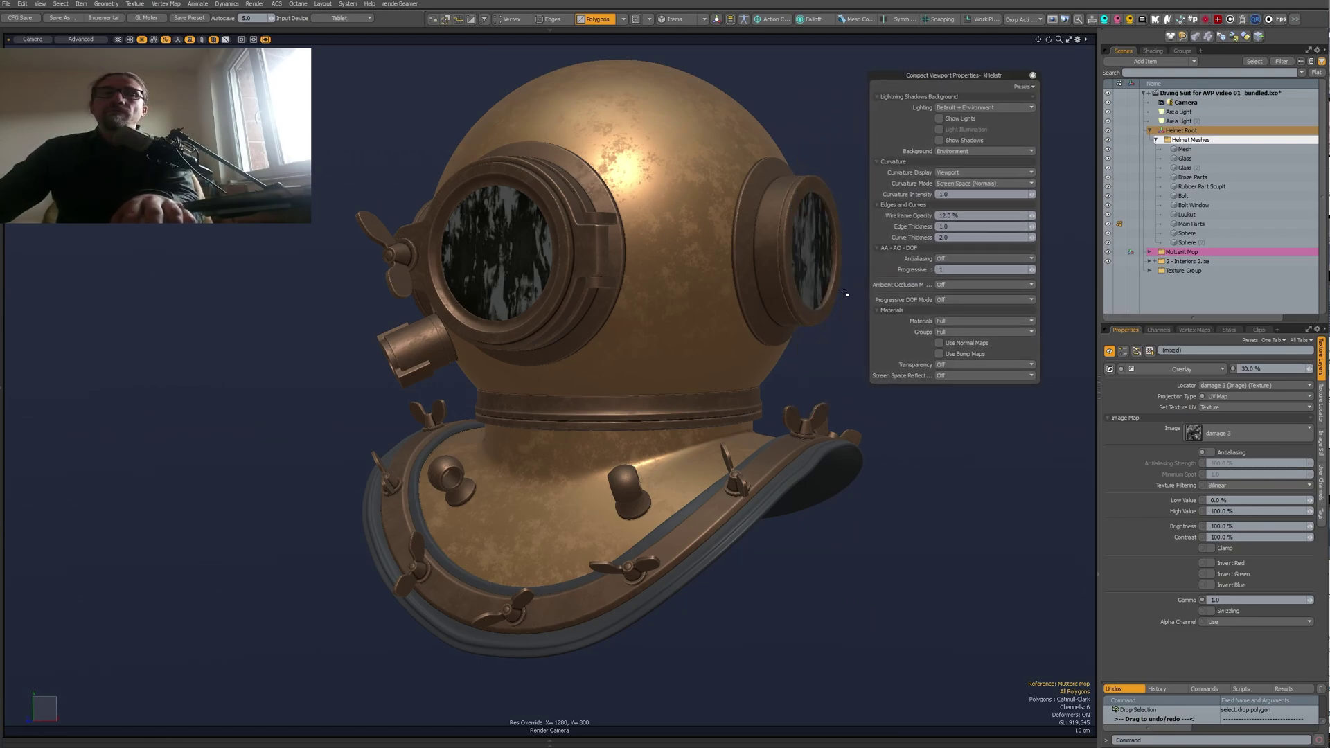